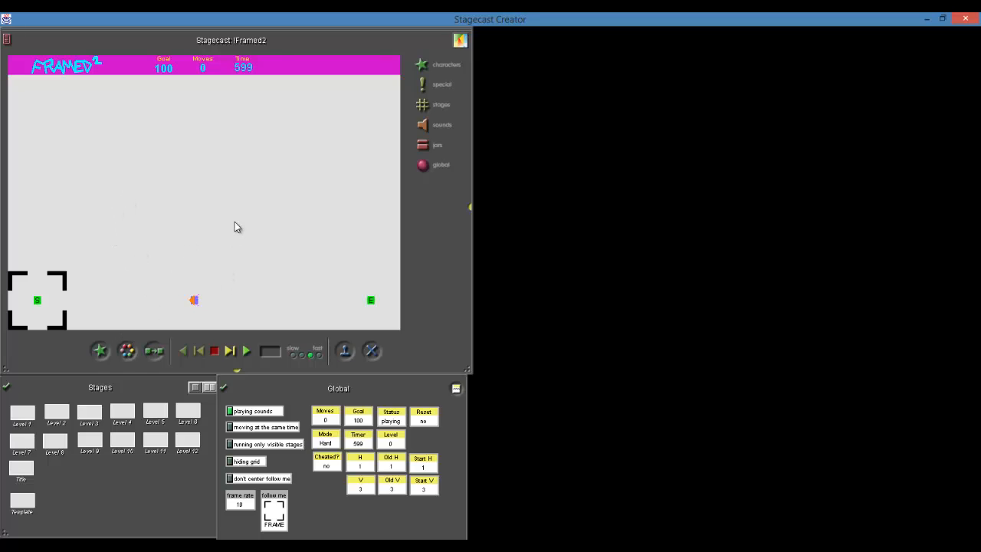
click(288, 69)
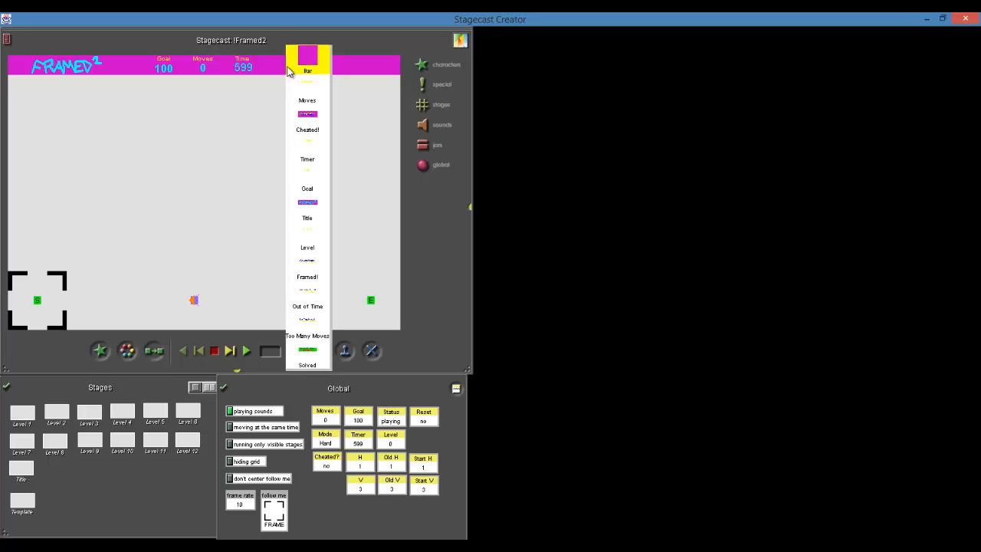
click(312, 354)
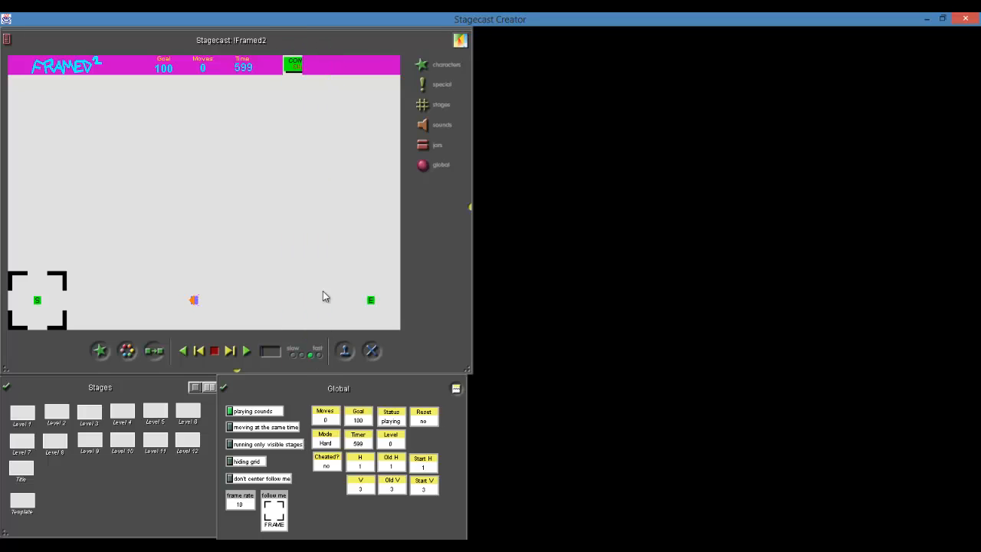
click(295, 66)
click(318, 53)
Change the appearance of the magenta header bar piece just after the Time counter to Solved
click(274, 70)
click(274, 366)
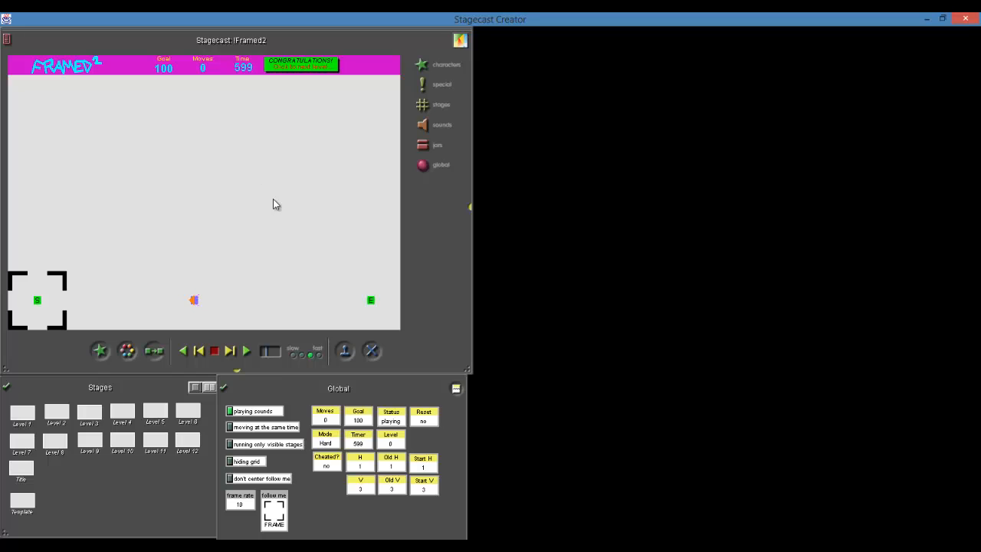
Open the ENDGAME character's Start Next Level rule in an enlarged Rule Maker and show its conditions
click(283, 63)
double_click(283, 63)
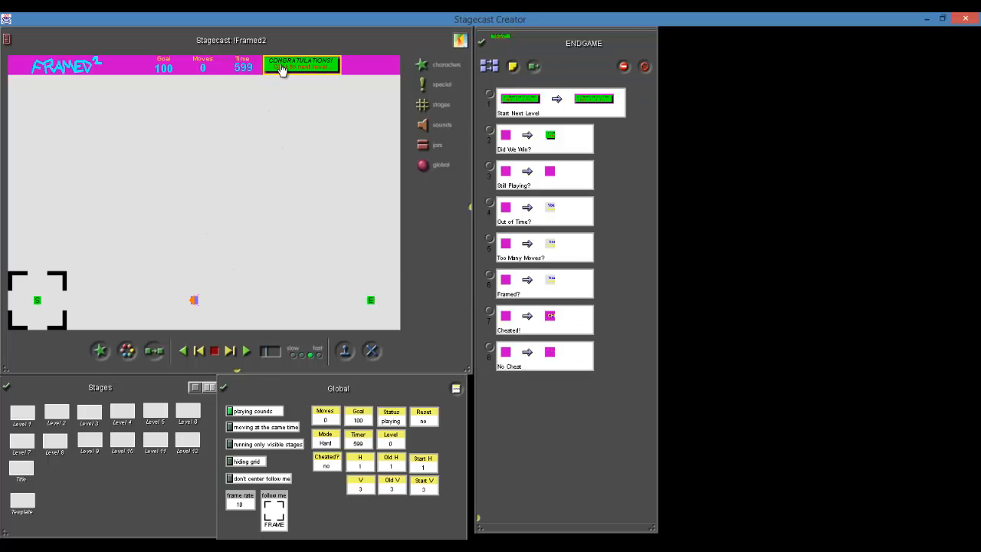
click(556, 97)
double_click(556, 97)
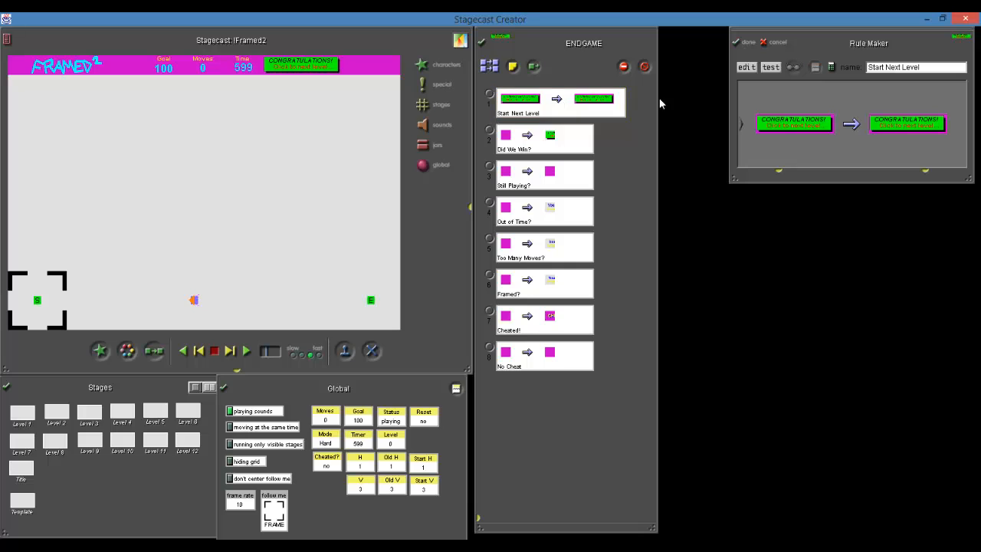
drag(861, 47, 675, 43)
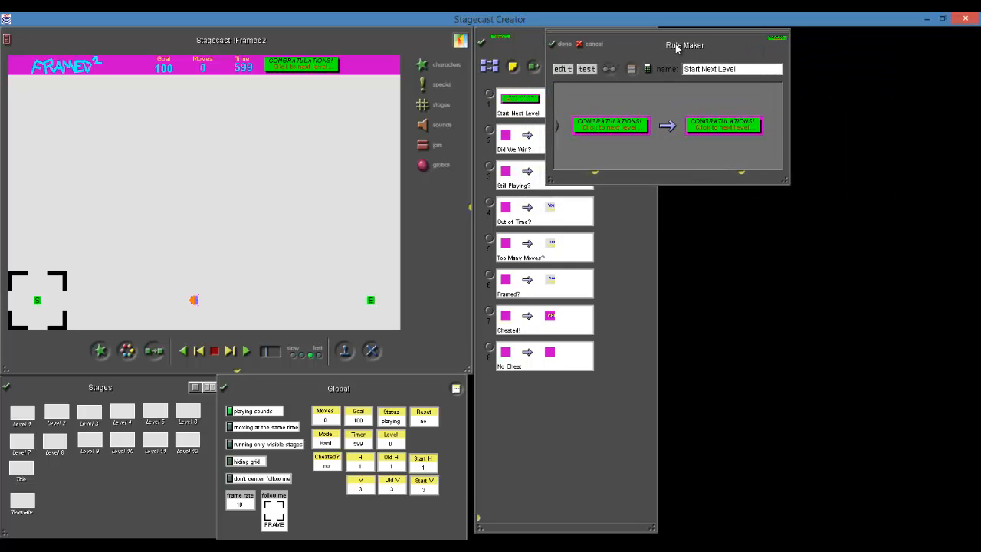
drag(786, 181, 826, 498)
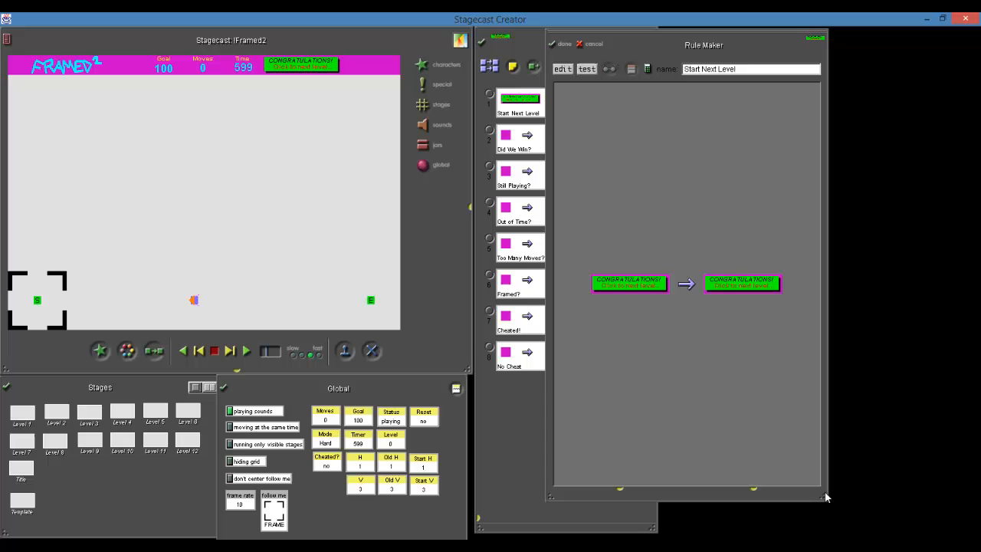
click(619, 488)
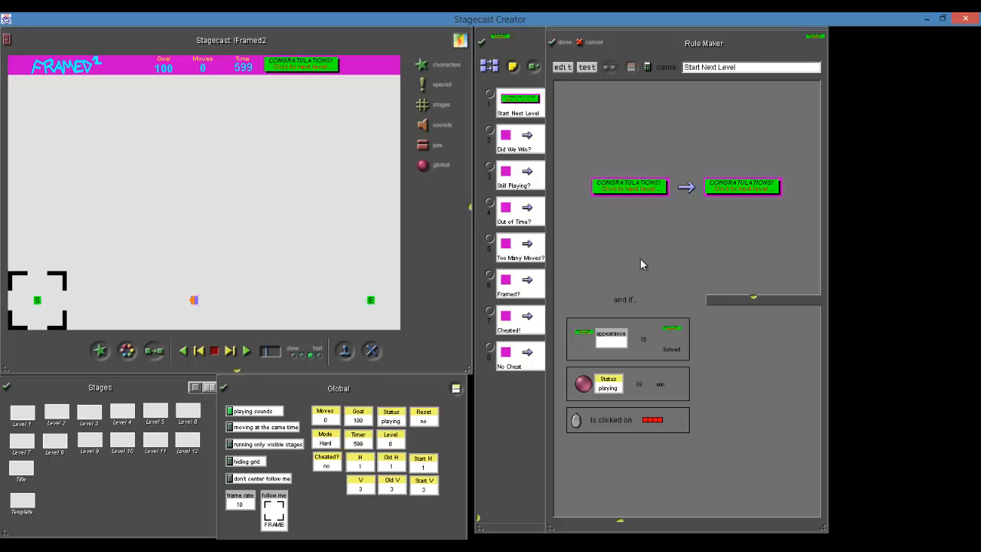
Move the frame over the green E dot and change its appearance to Win
drag(61, 288, 402, 313)
right_click(385, 287)
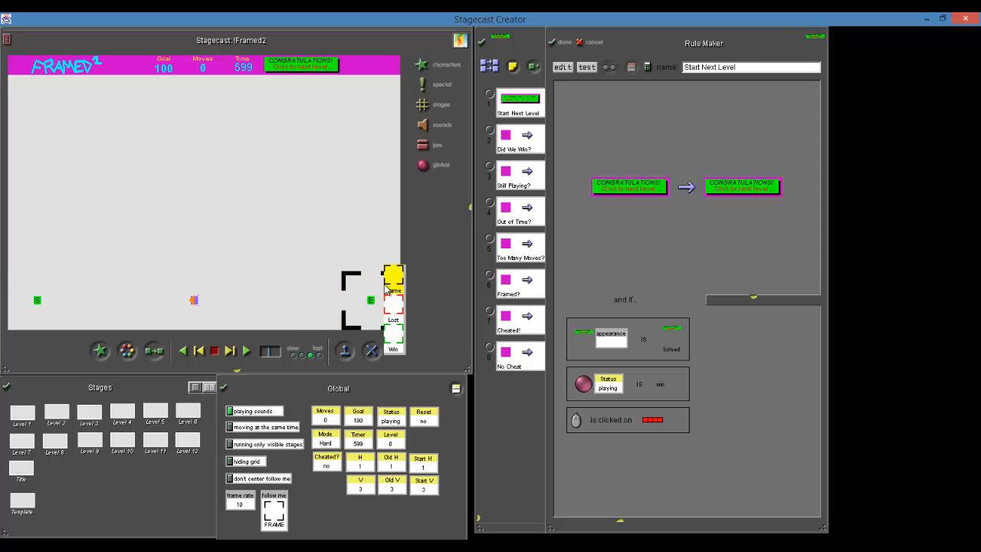
click(388, 334)
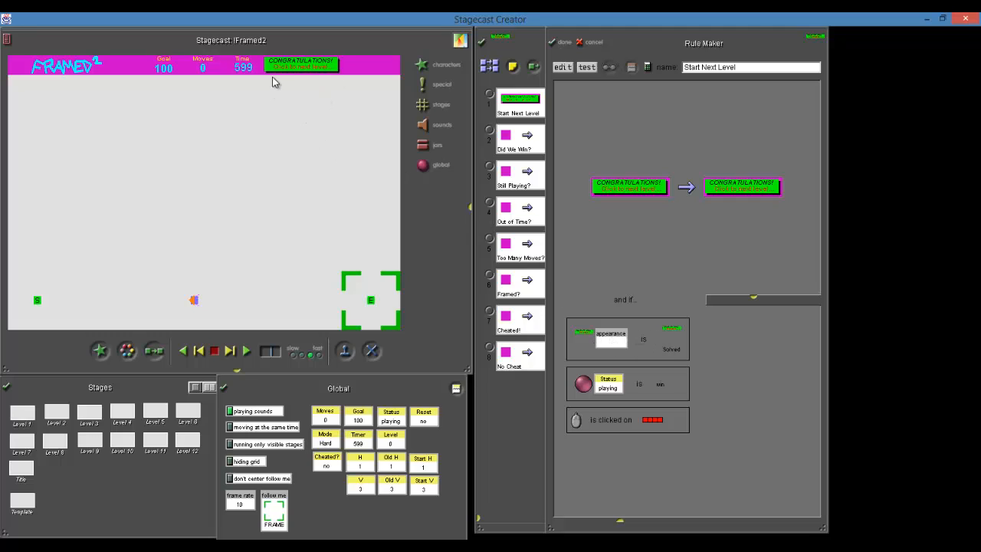
Set the global Status variable to win
drag(274, 76, 274, 71)
click(389, 421)
click(389, 422)
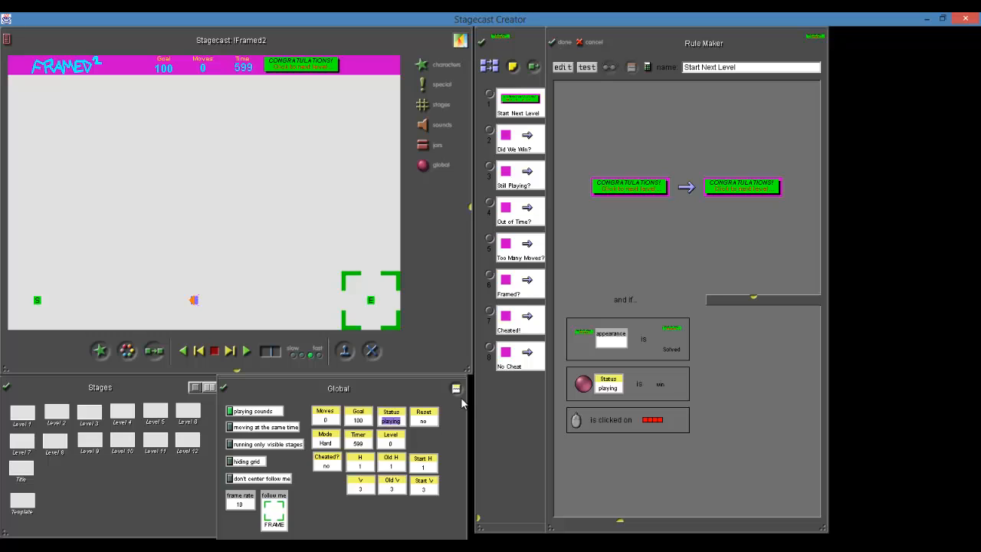
text(win)
Review the rule's actions, rename the rule to "New Level - 1 of 5", and save and close the ENDGAME rules
click(754, 299)
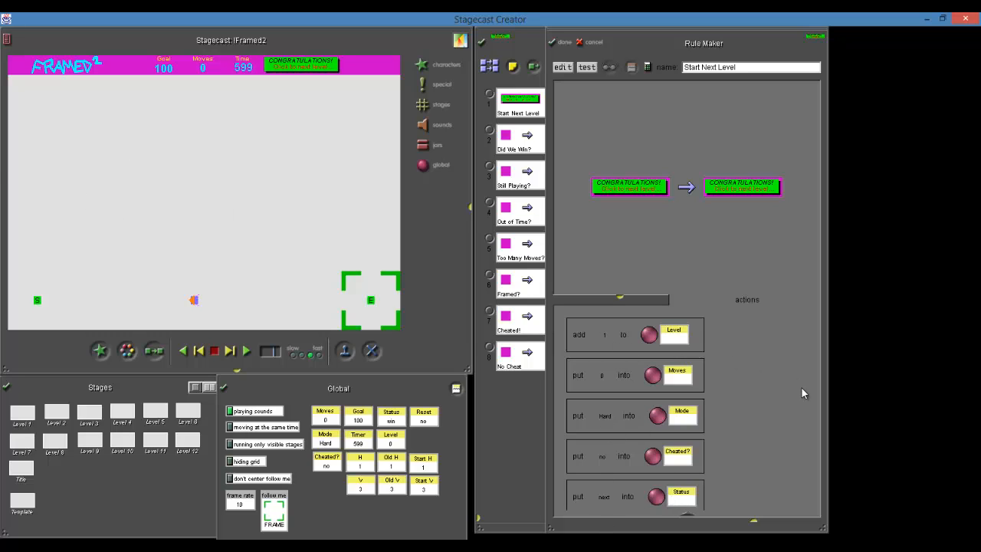
click(686, 514)
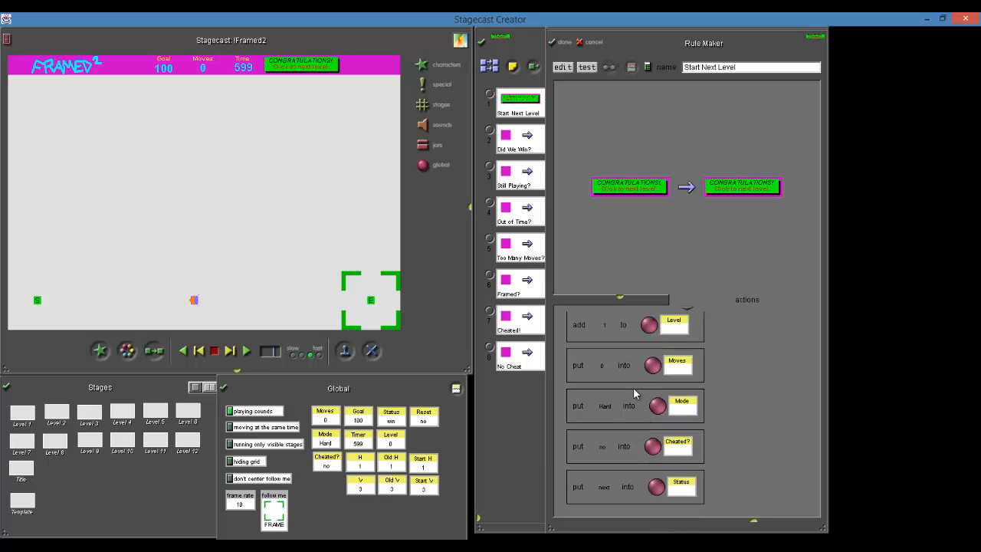
click(687, 308)
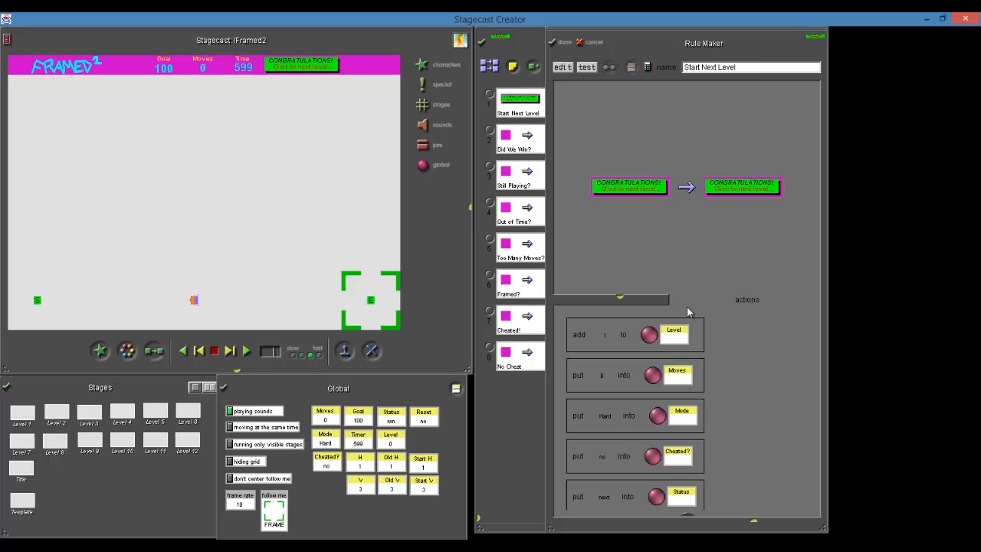
click(740, 69)
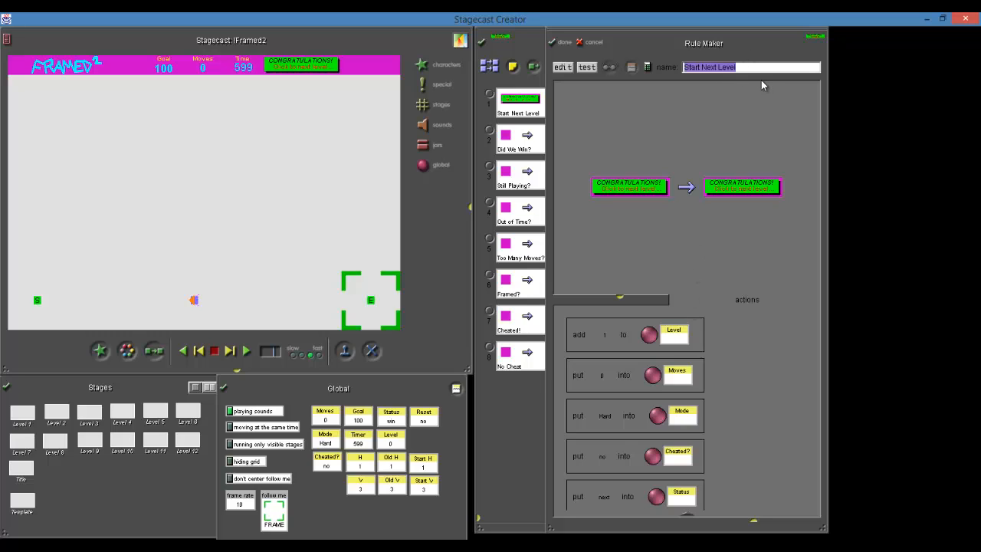
text(New )
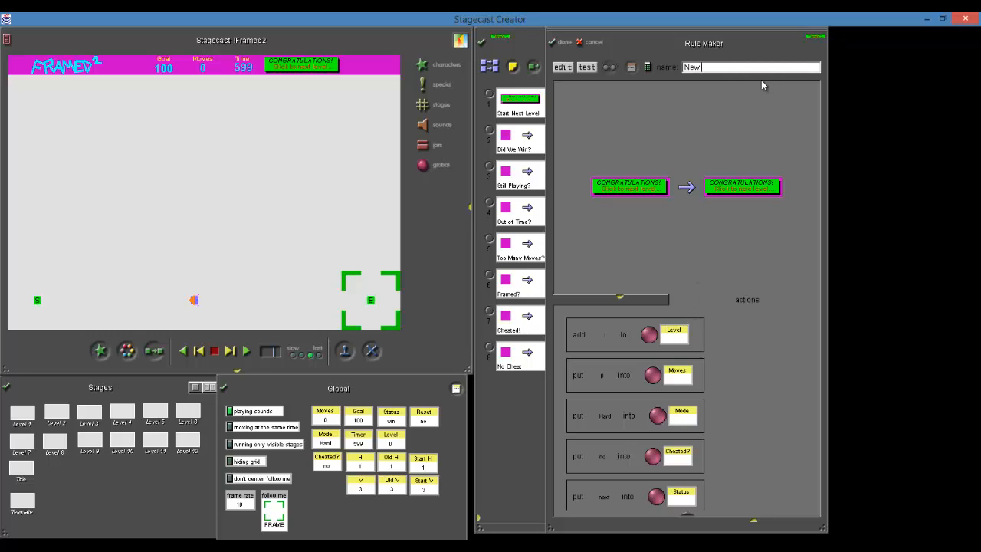
text(Level - 1 of 5)
click(565, 42)
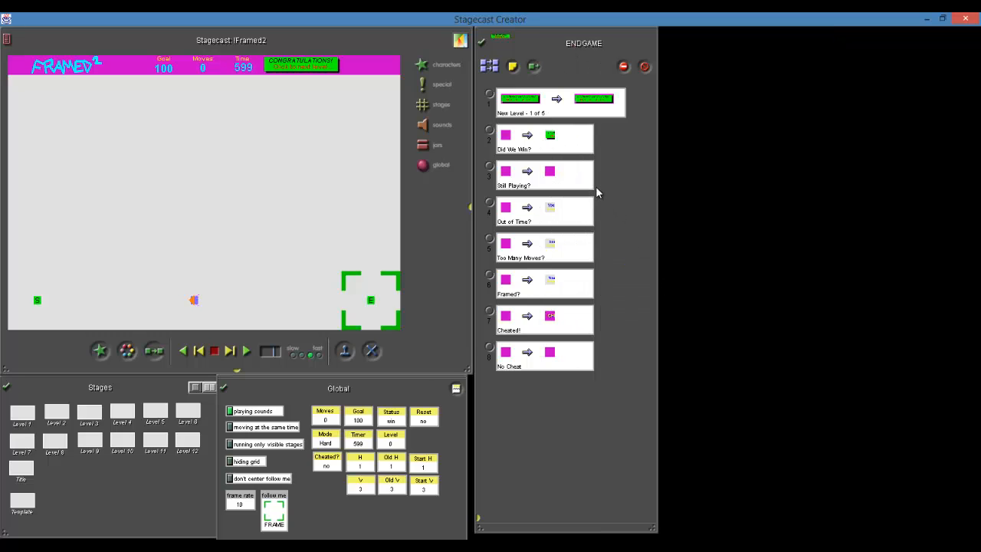
click(483, 42)
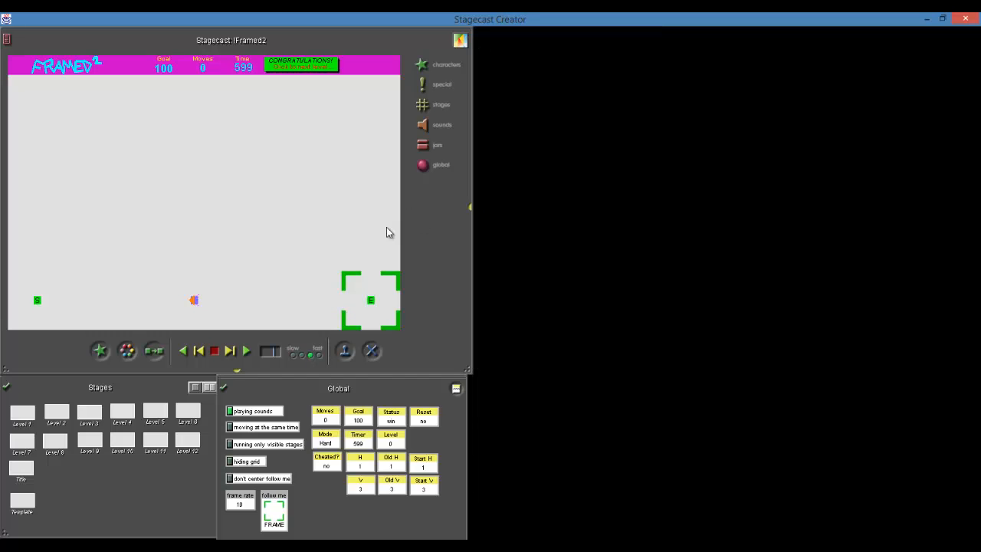
Rename the frame's Start Next Level rule to "New Level - 2 of 5", review its conditions and actions, and save it
click(343, 272)
double_click(342, 272)
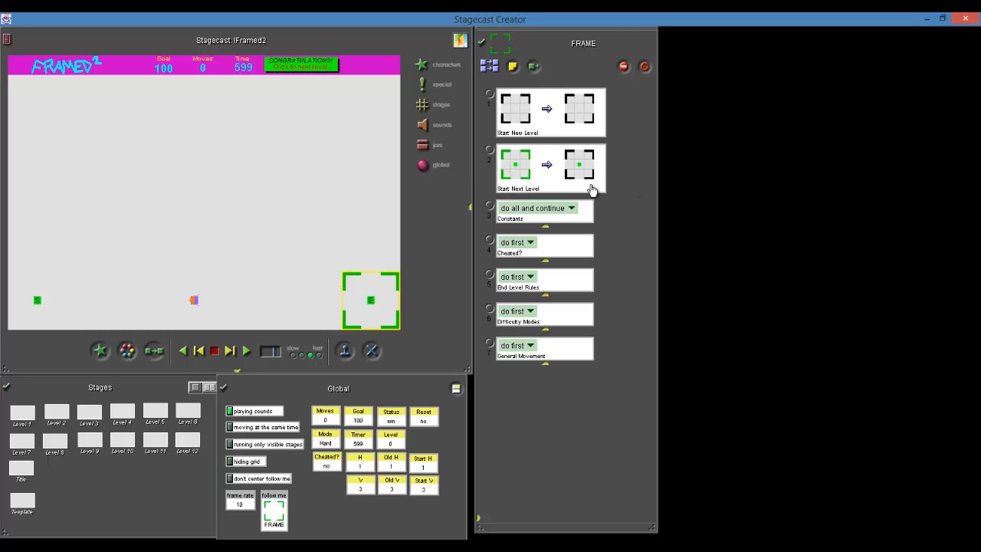
double_click(547, 172)
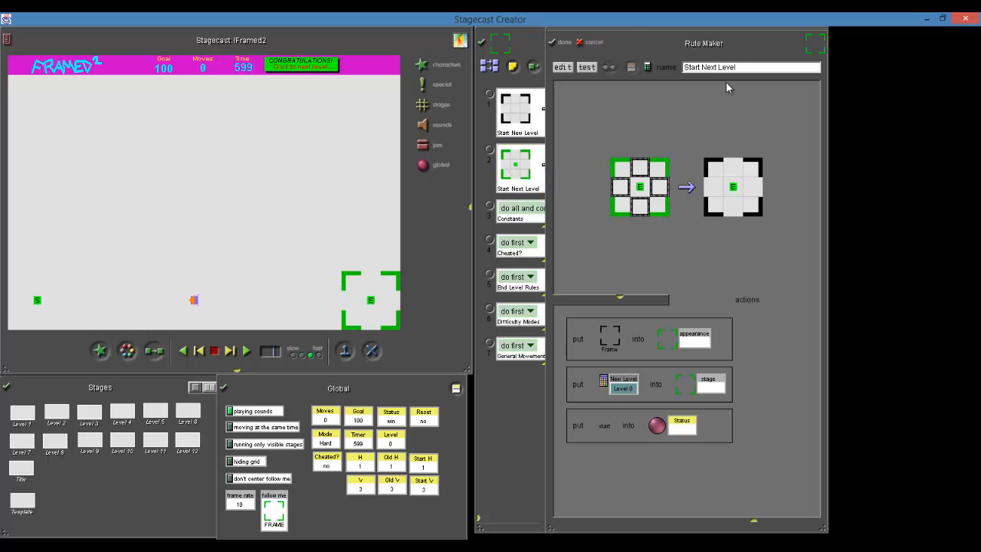
text(New Level - 2 of 5)
click(621, 299)
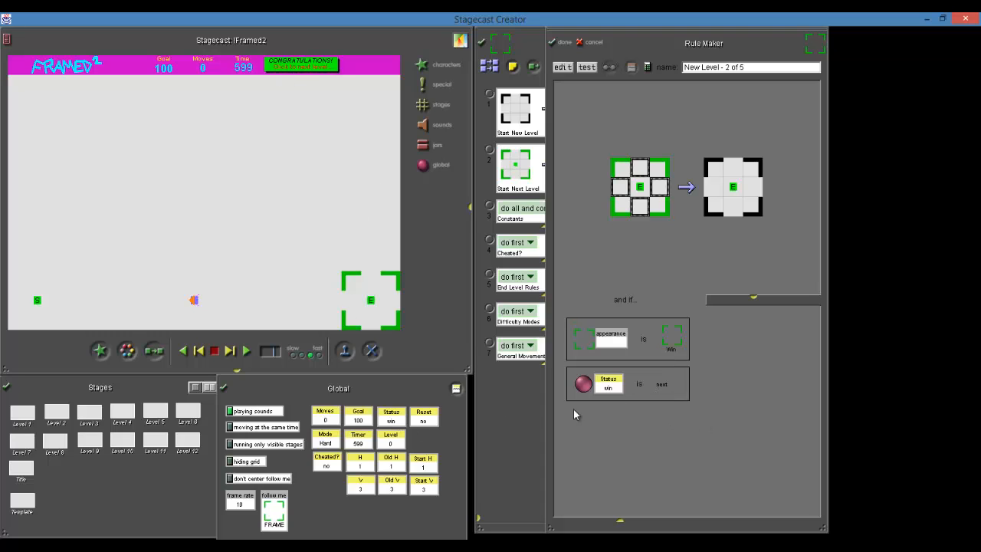
click(753, 299)
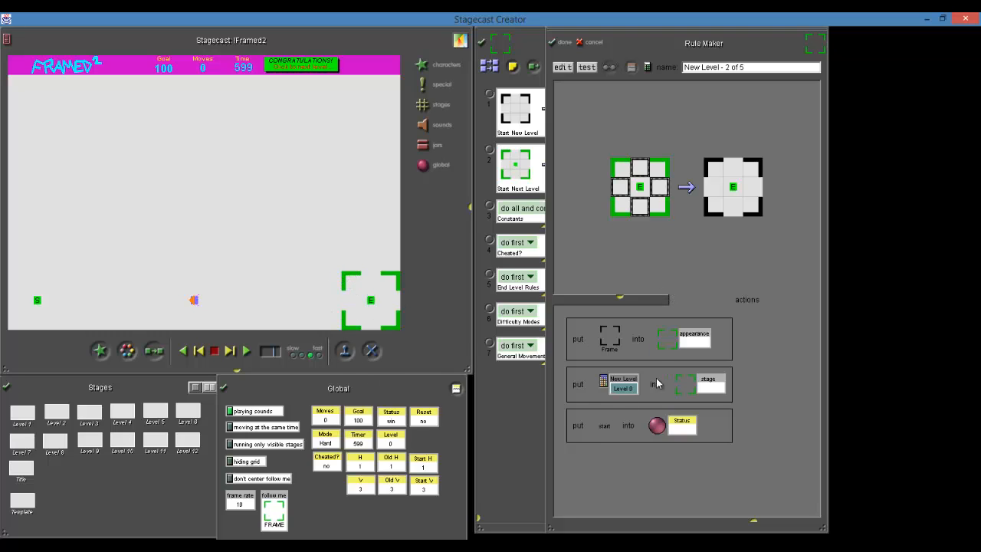
click(562, 43)
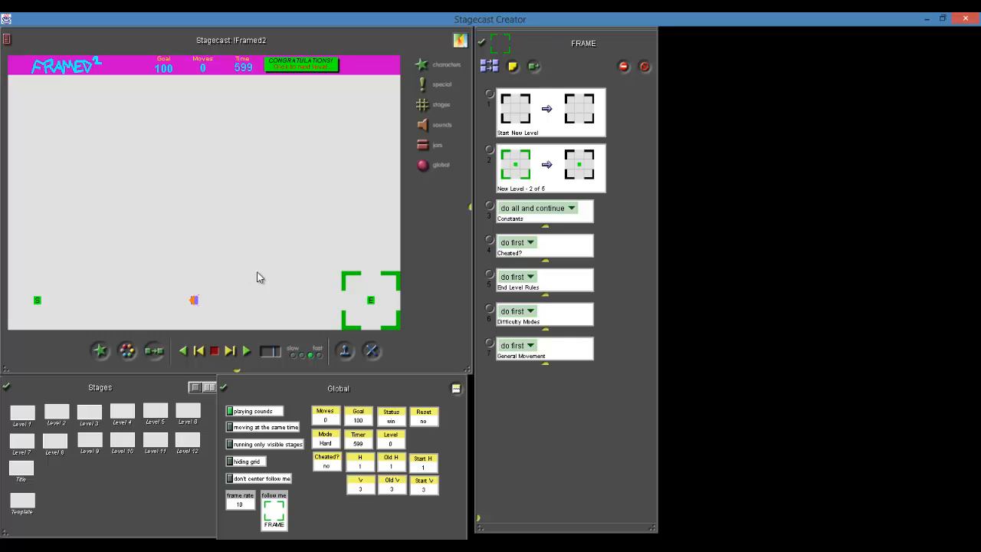
Change the frame's appearance back to Frame and move it off the E dot to an empty area of the stage
right_click(346, 280)
click(350, 211)
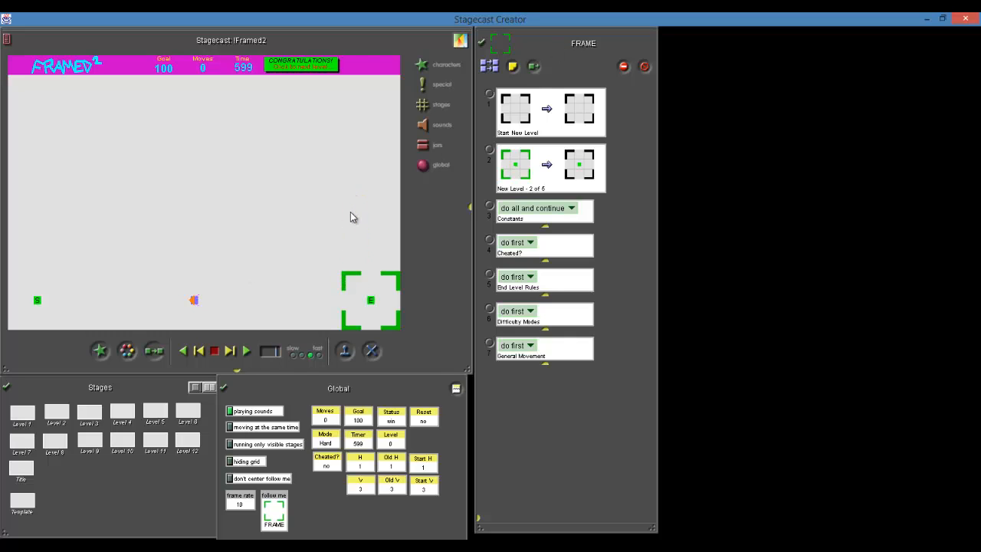
drag(344, 283, 96, 202)
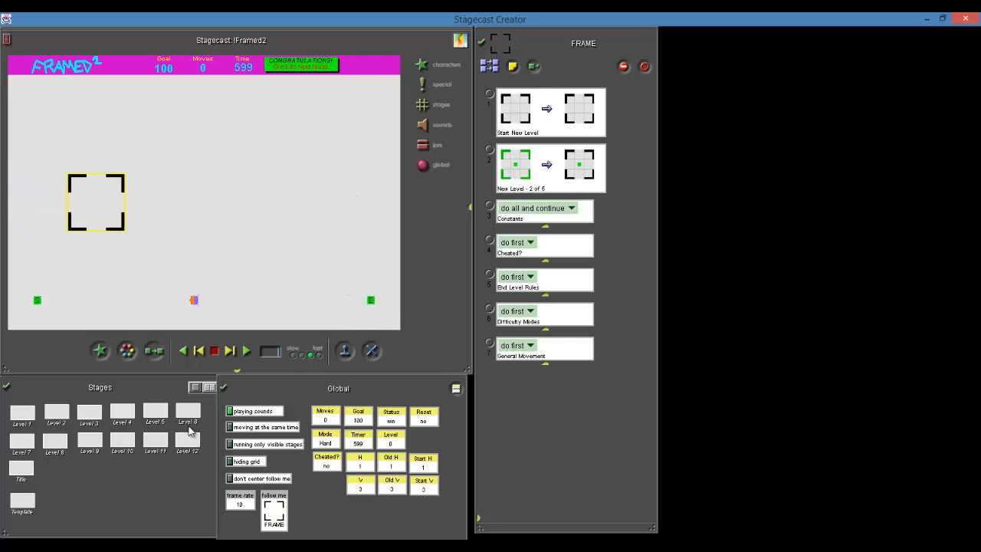
Transfer the frame to the Level 1 stage using a split view, and place it over that level's E dot in single view
click(205, 389)
drag(22, 414, 316, 219)
click(105, 214)
drag(105, 215, 352, 276)
drag(22, 414, 115, 262)
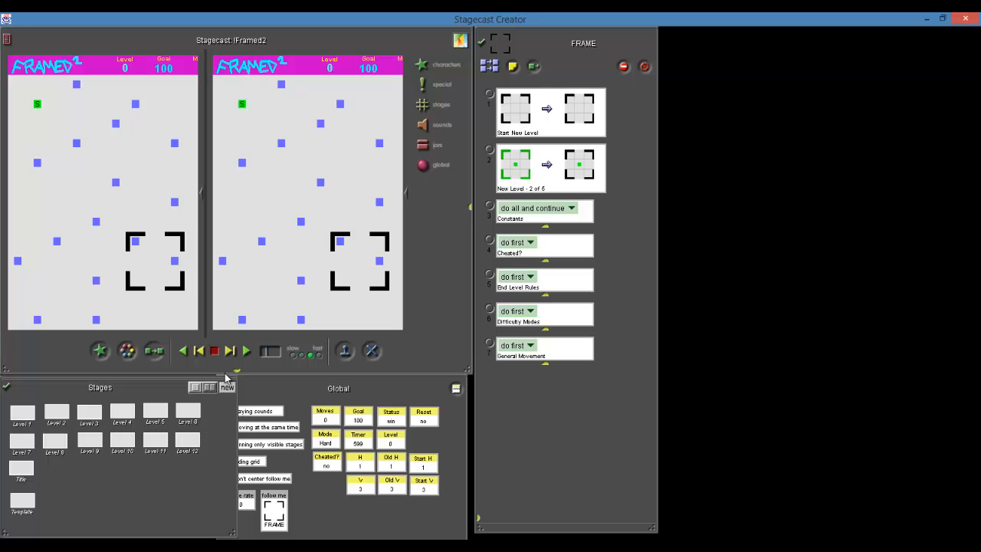
click(195, 387)
drag(179, 287, 395, 326)
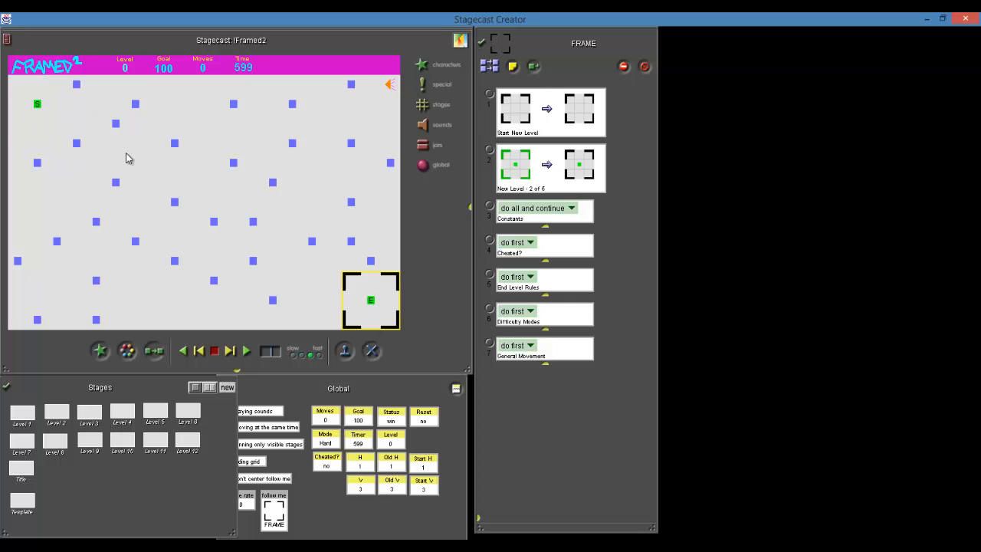
Rename the green S dot's Start New Level rule to "New Level - 3 of 5", review its actions, and save and close its rules
double_click(36, 105)
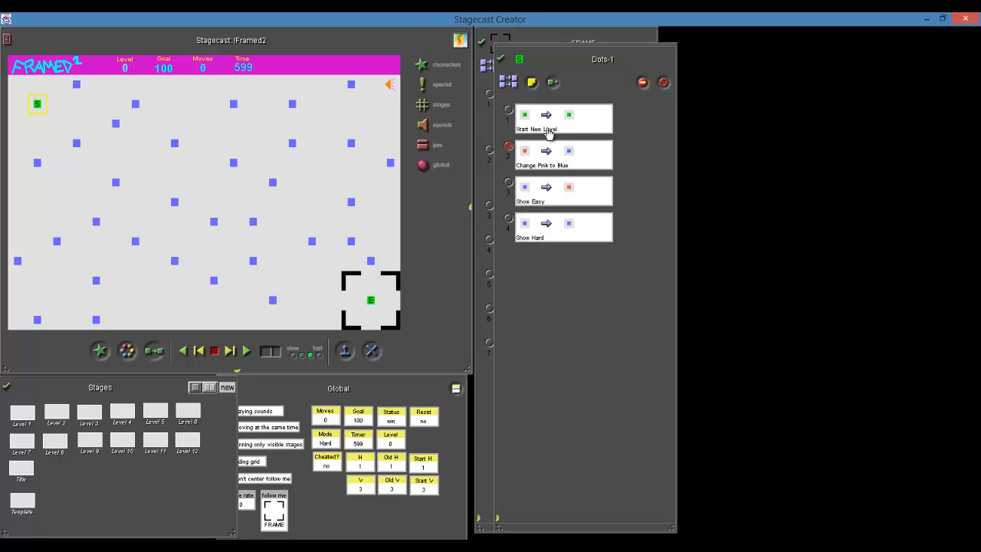
click(668, 149)
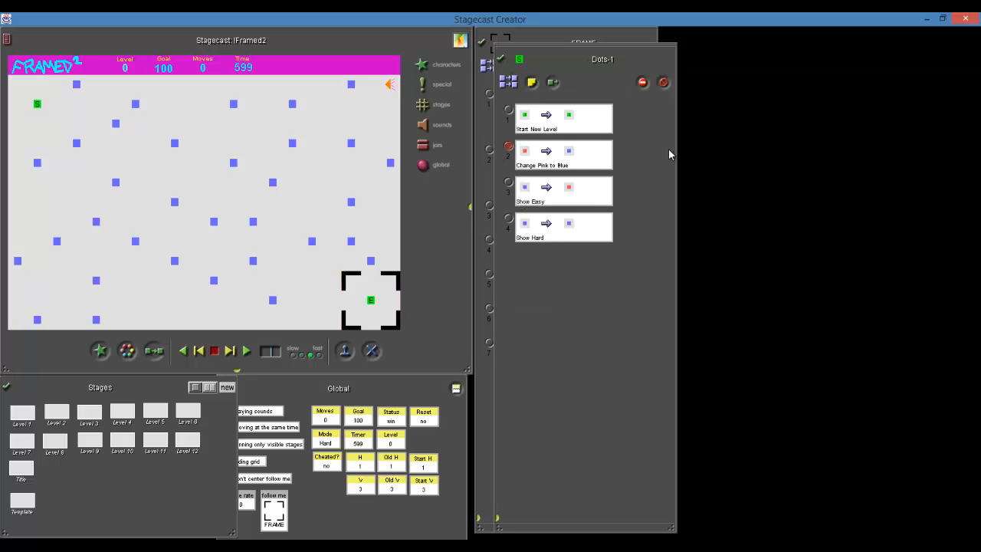
double_click(583, 136)
text(N)
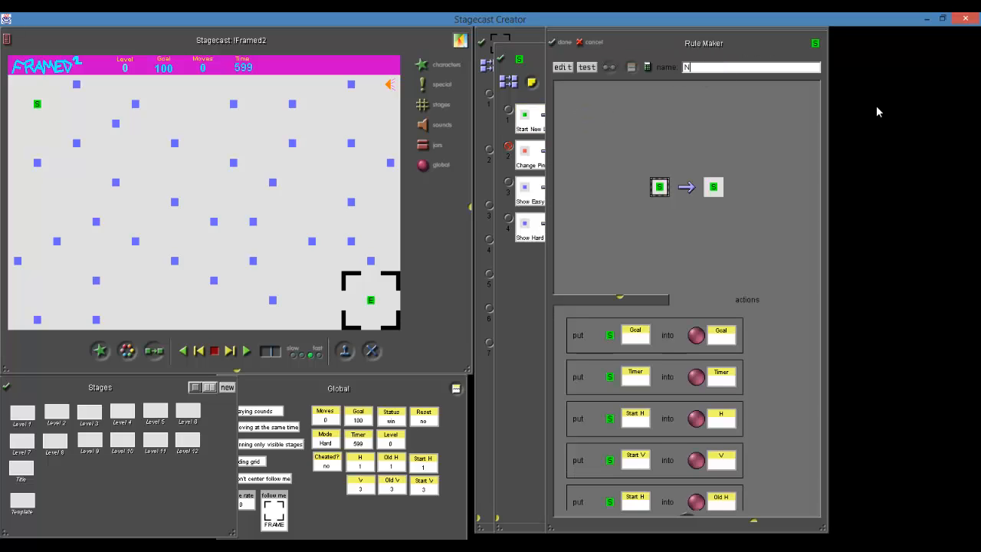
text(ew Level - 3 of 5)
scroll(686, 522, down, 4)
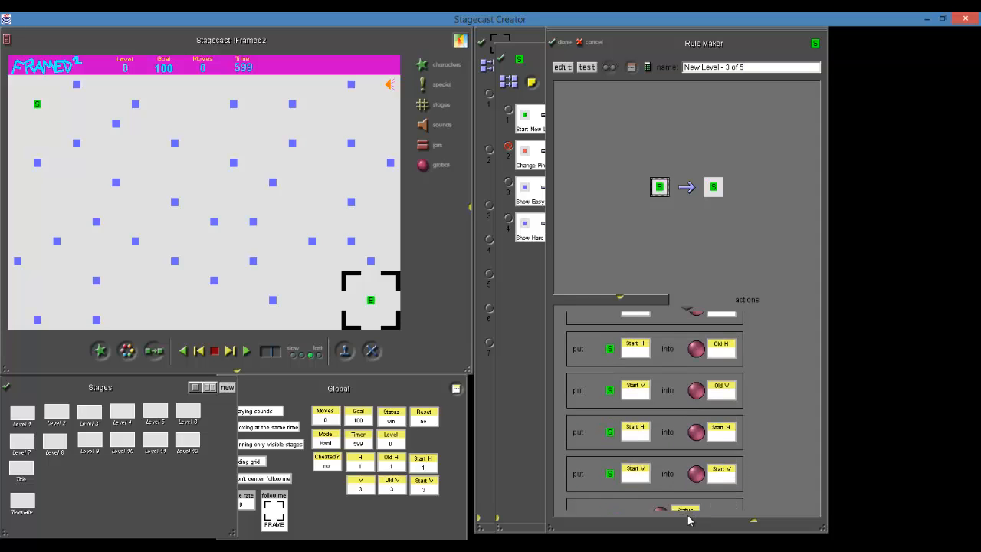
scroll(687, 520, down, 1)
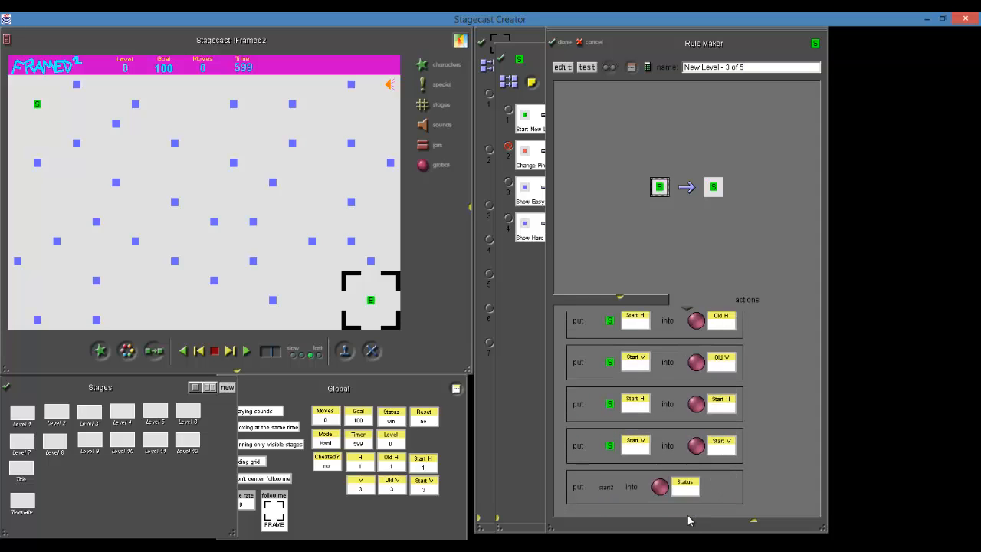
click(560, 43)
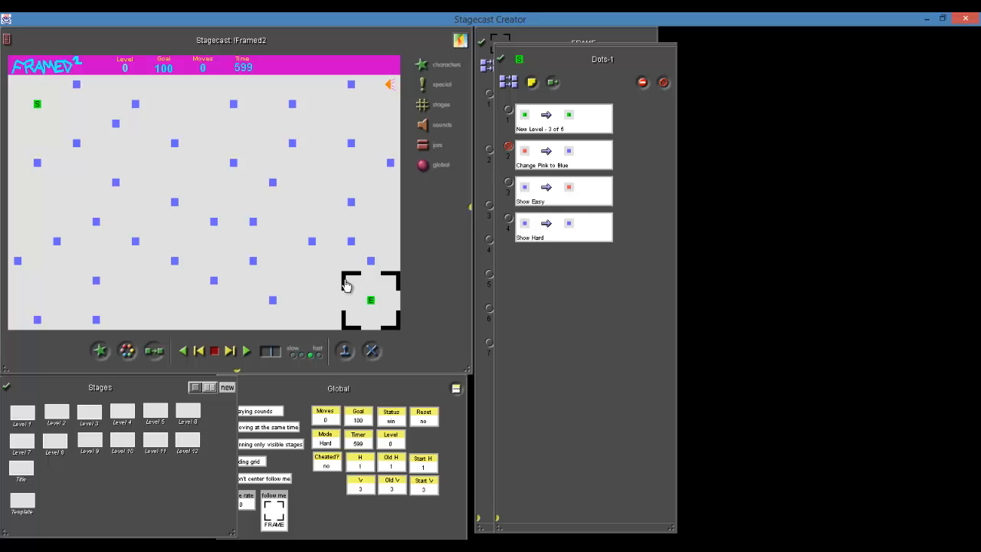
click(502, 60)
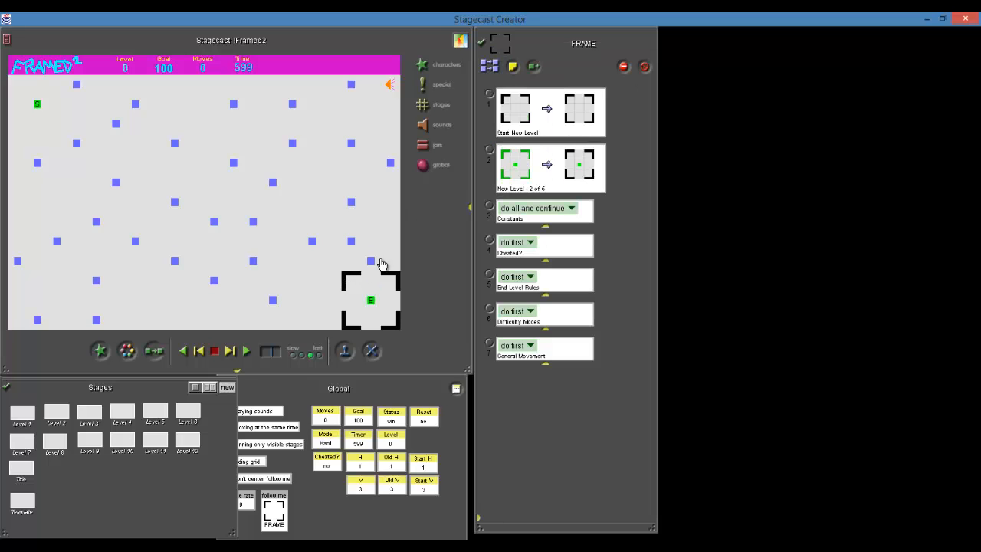
Rename the frame's Start New Level rule to "New Level - 4 of 5", move the frame over the S dot, and save the rule
double_click(549, 115)
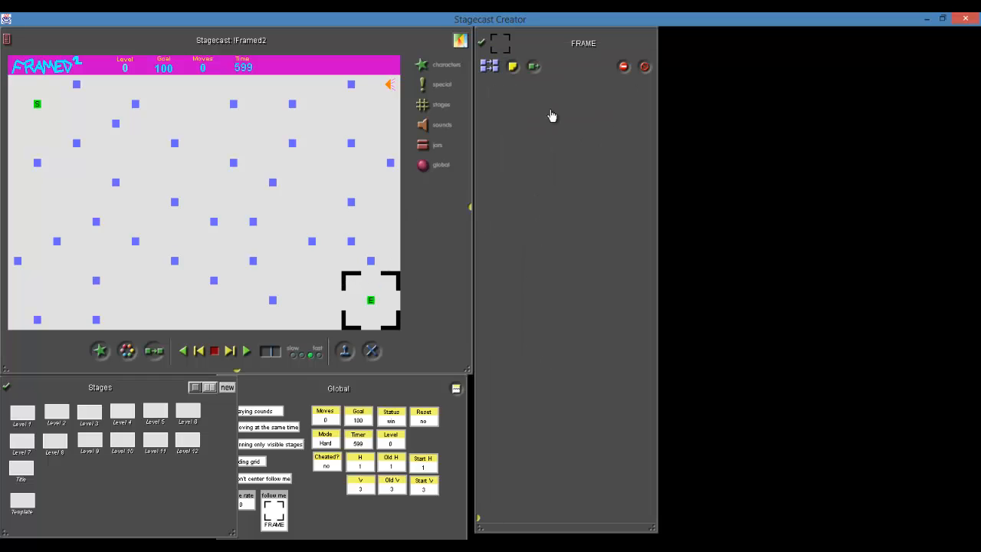
triple_click(737, 67)
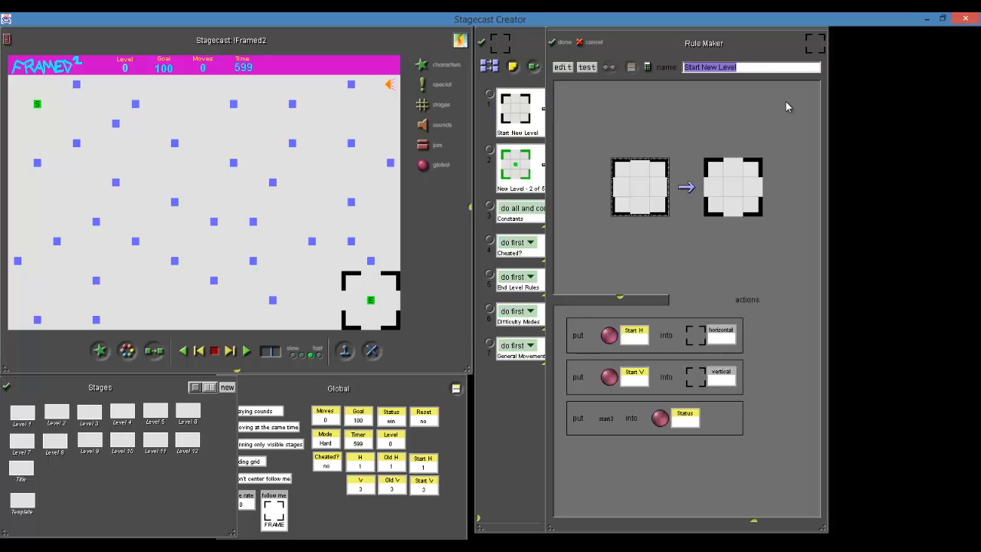
text(New Leve)
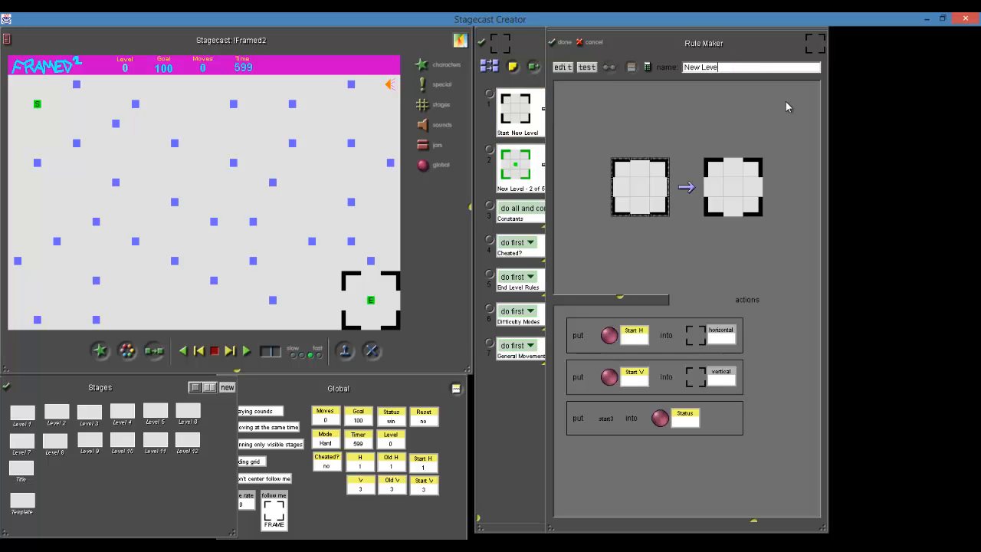
text(l - 4 of 5)
drag(373, 300, 10, 90)
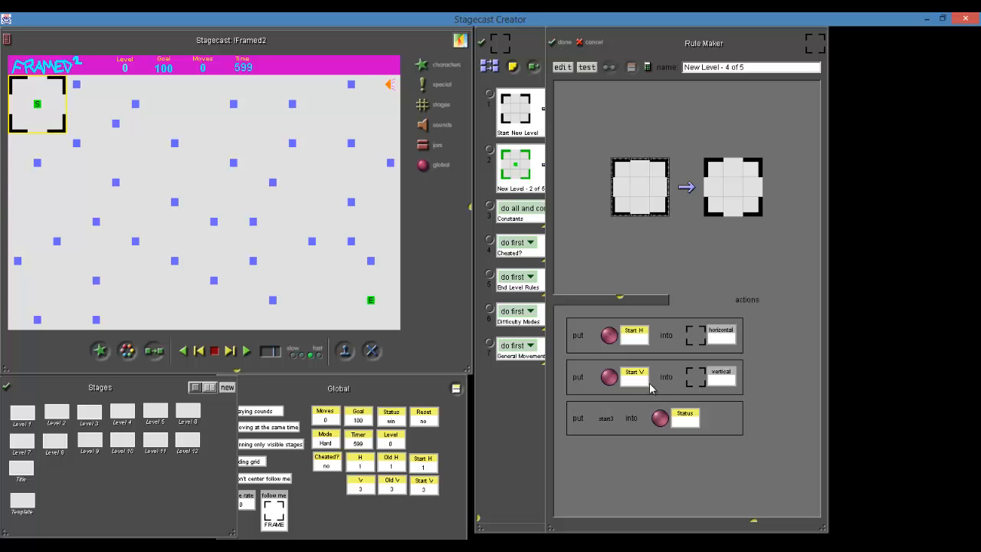
click(556, 42)
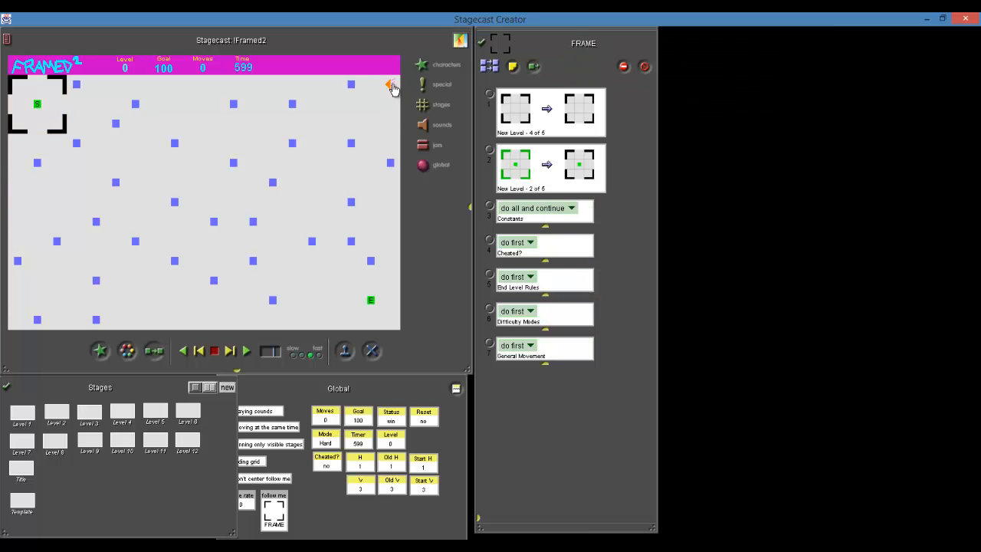
Rename the orange fly's Start New Level rule to "New Level - 5 of 5" and save it
click(390, 86)
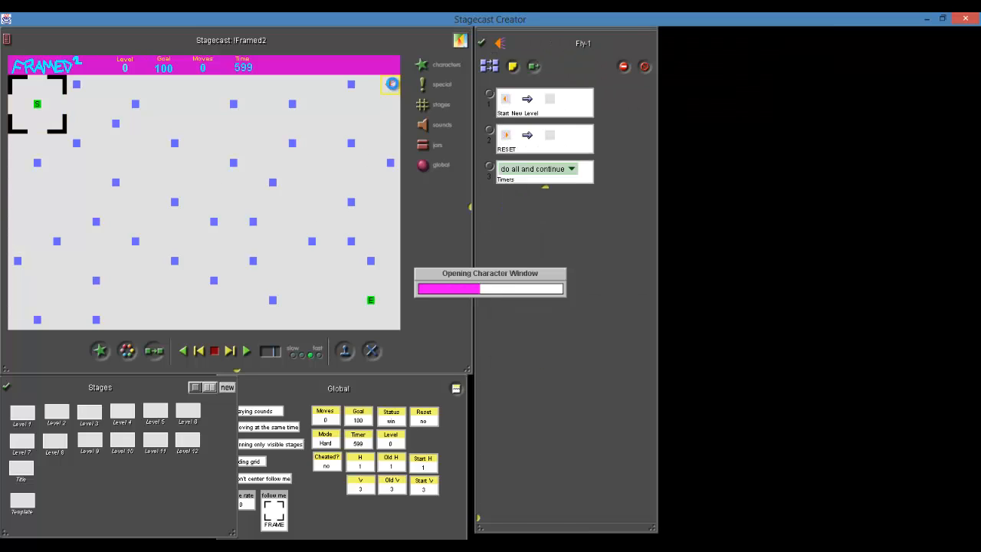
double_click(527, 105)
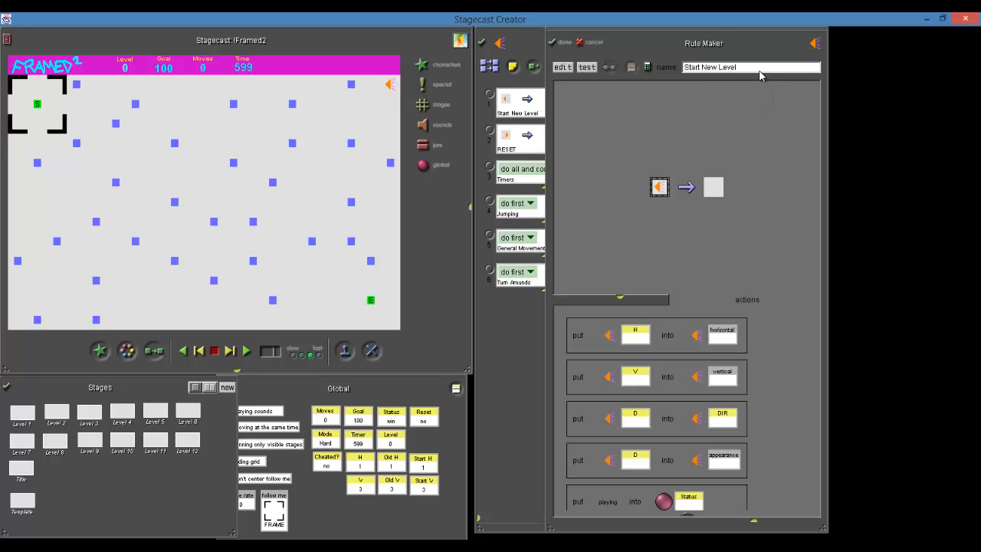
triple_click(718, 67)
text(New Le)
click(560, 43)
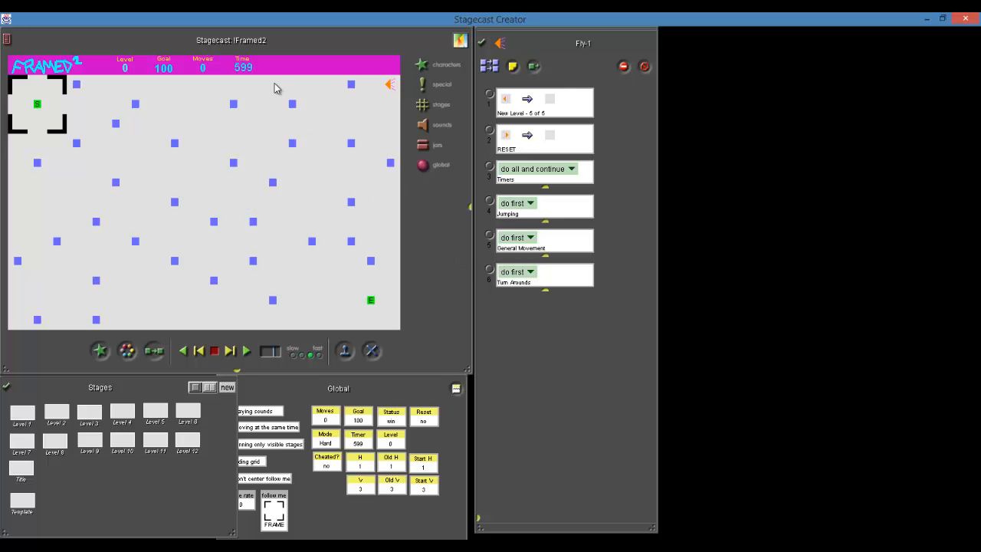
Open the rules of the ENDGAME wall block, the frame and the S dot, and arrange them side by side with the fly's rules
double_click(279, 71)
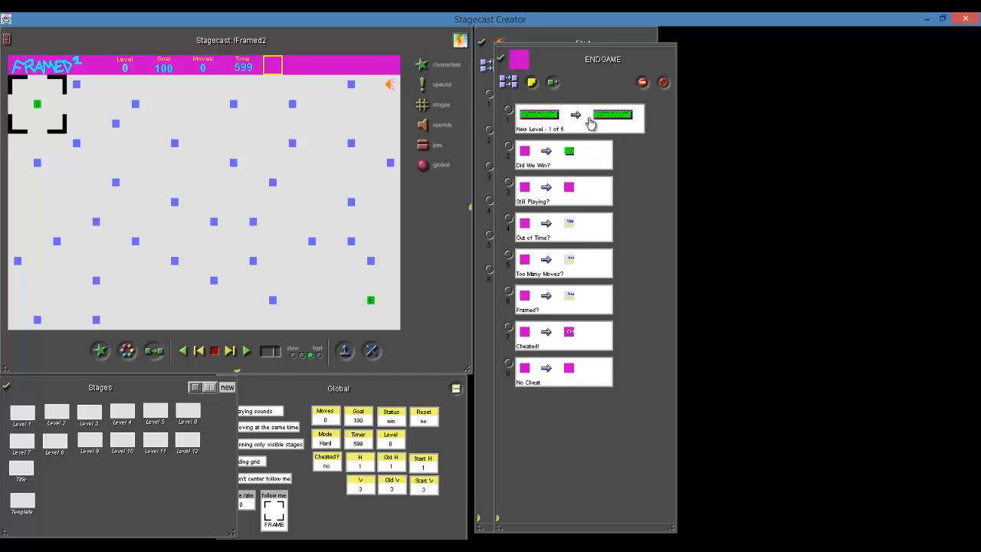
drag(598, 59, 773, 48)
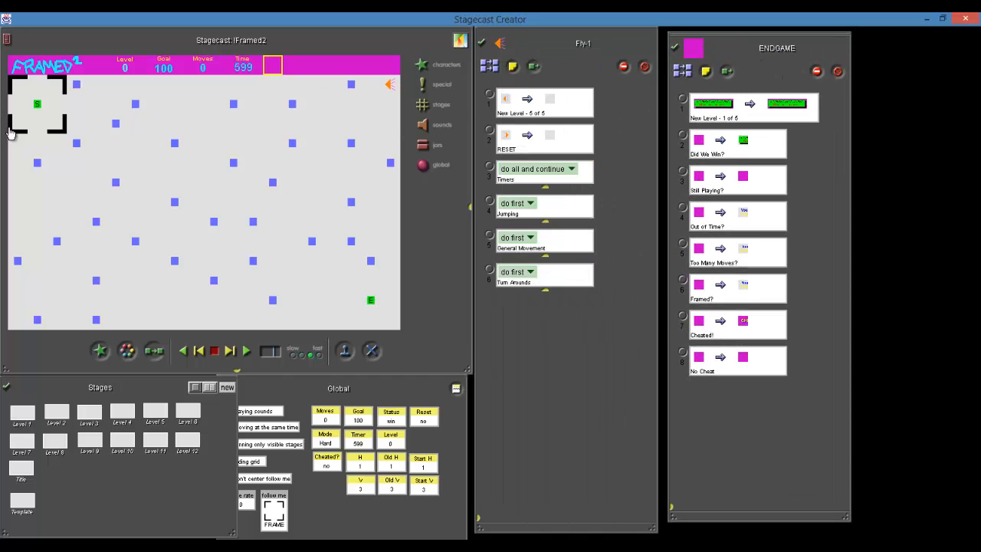
double_click(65, 130)
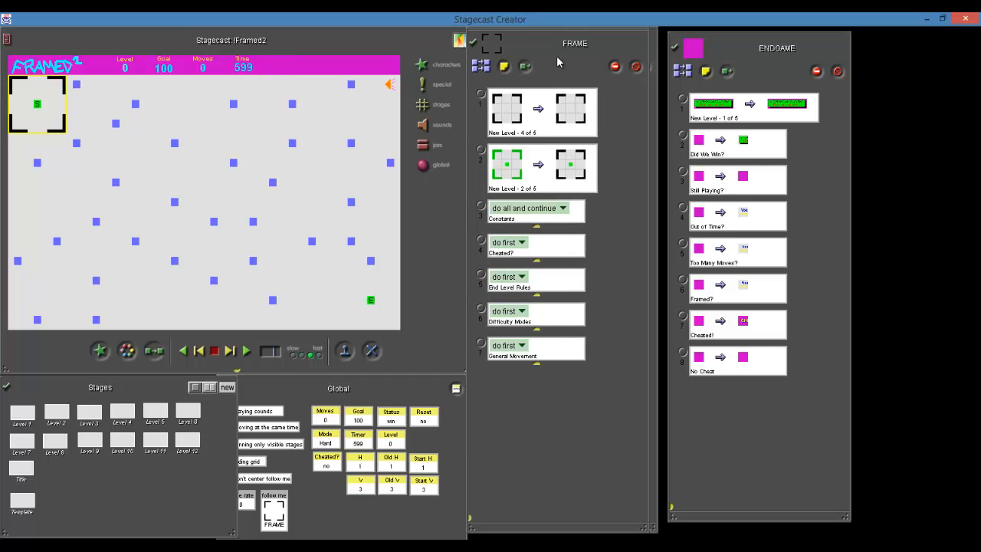
drag(577, 56, 388, 61)
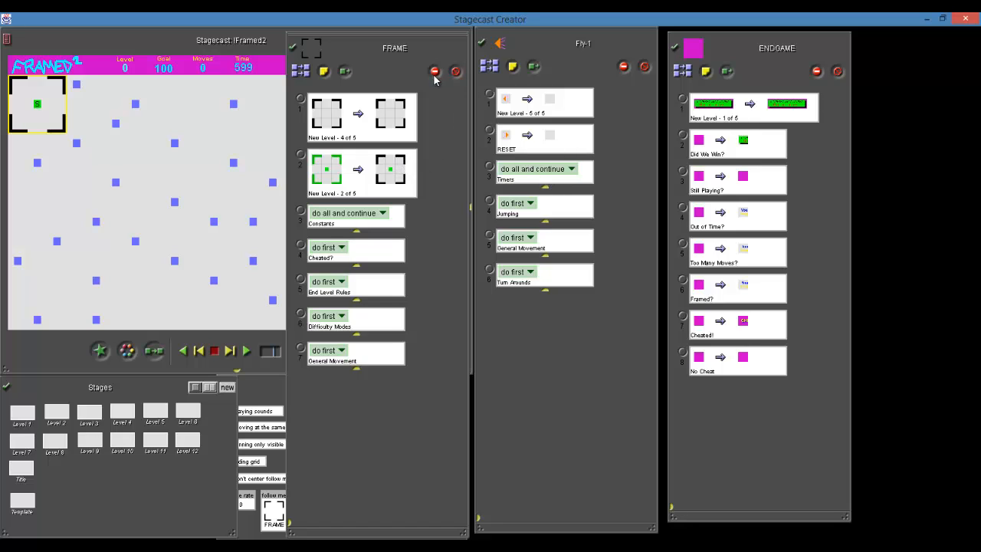
mouse_move(393, 56)
mouse_down()
mouse_move(574, 87)
mouse_move(413, 49)
mouse_move(384, 52)
mouse_up()
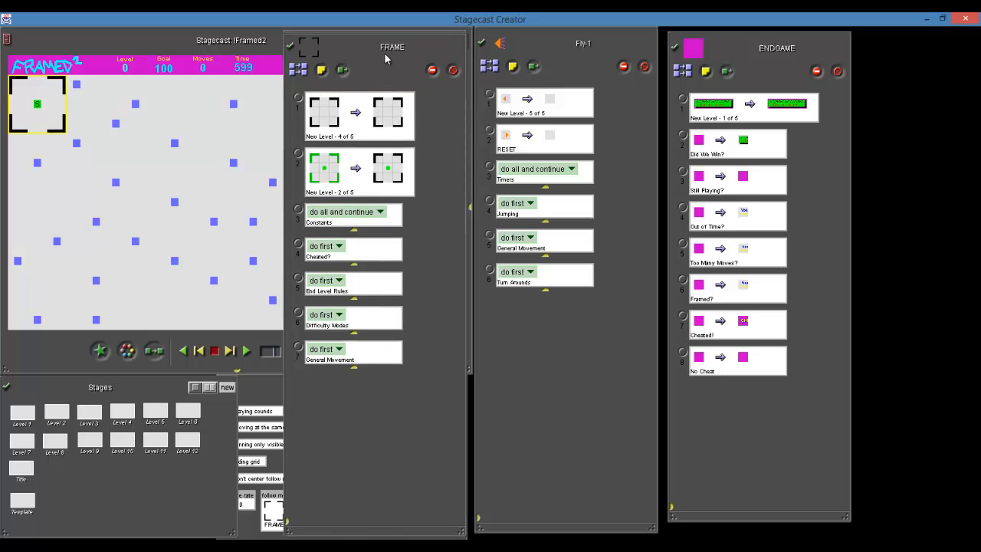
click(38, 109)
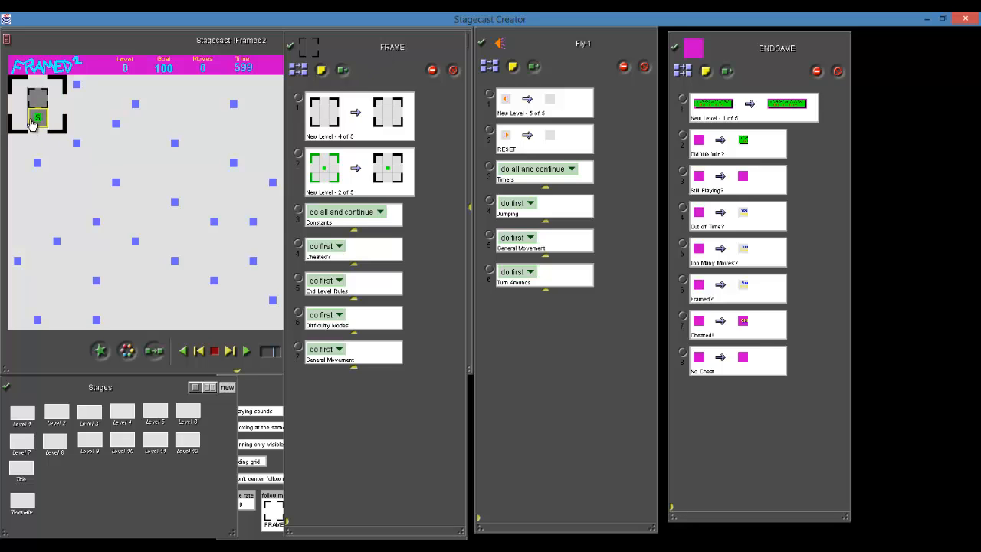
double_click(35, 119)
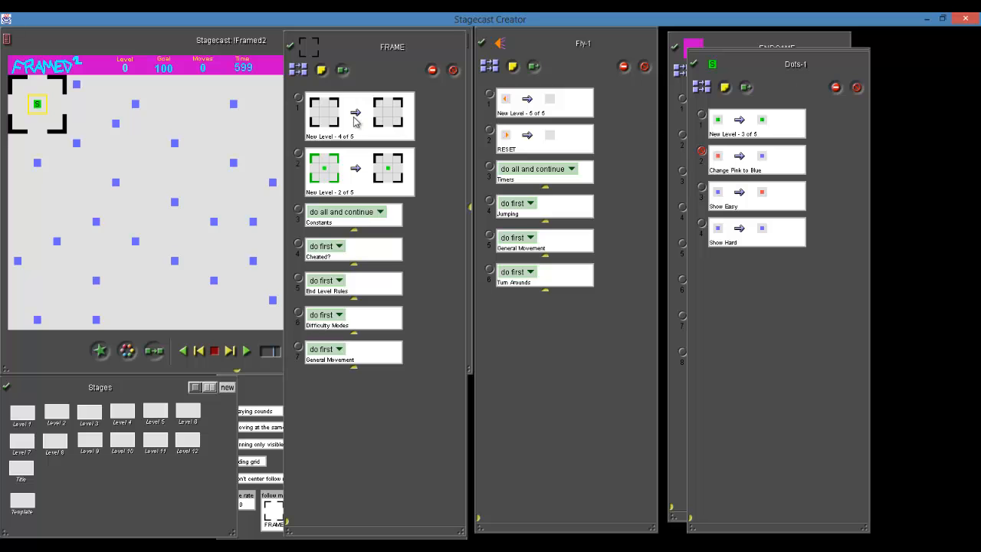
drag(806, 75, 215, 50)
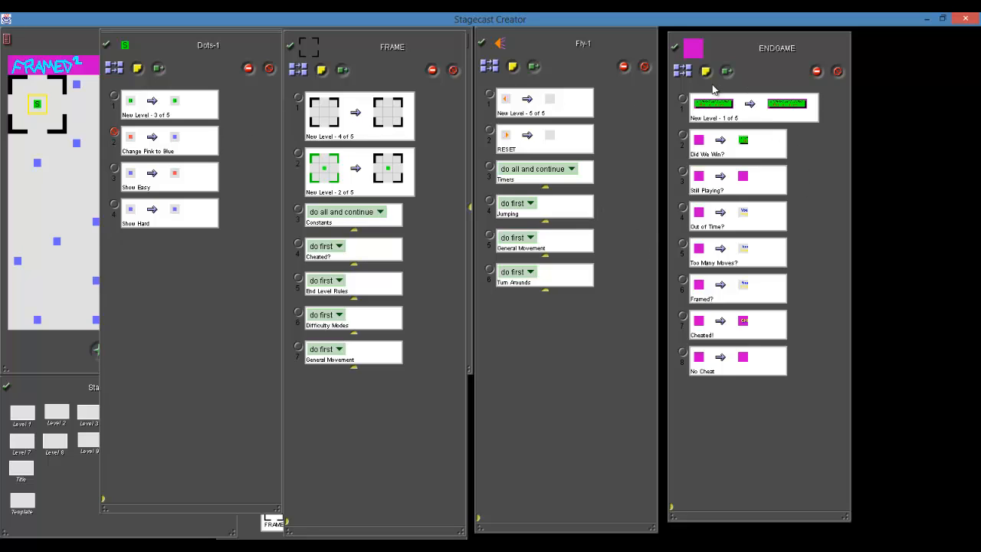
Add the comment "2 - Frame, 3 - Dot, 4 - Frame, 5 - Fly" to ENDGAME's New Level - 1 of 5 rule and copy its text
drag(707, 77, 766, 115)
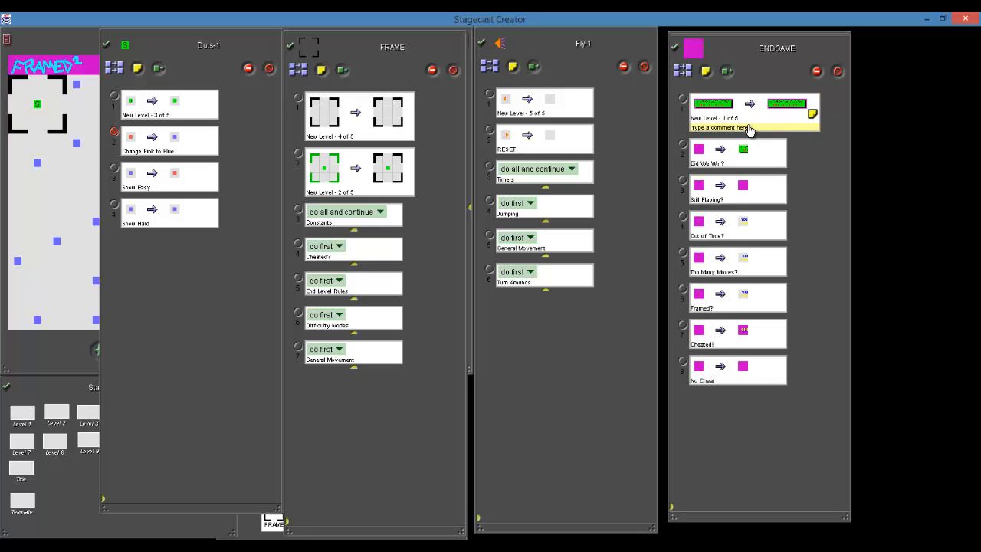
click(738, 128)
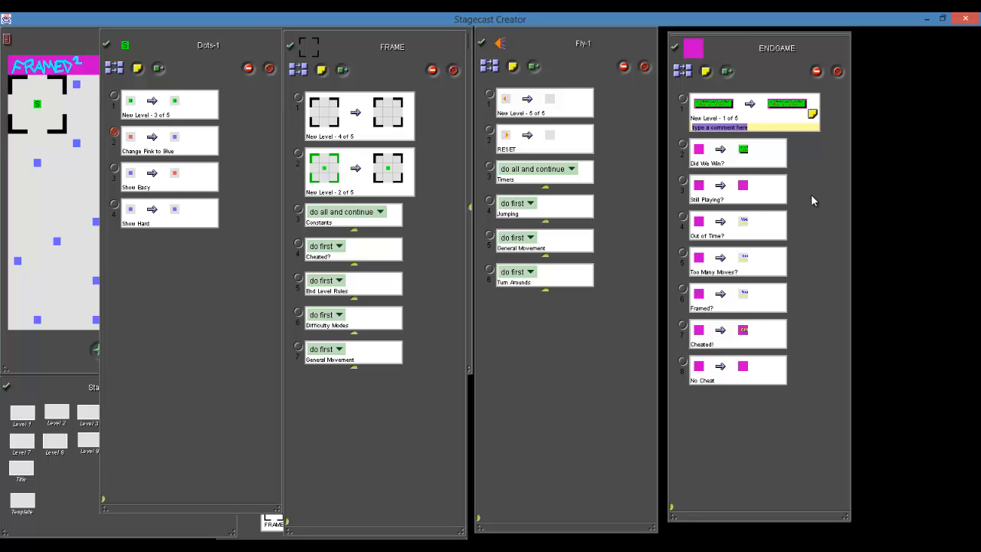
text(2 - Frame, 3 - Dot, 4 - Frame)
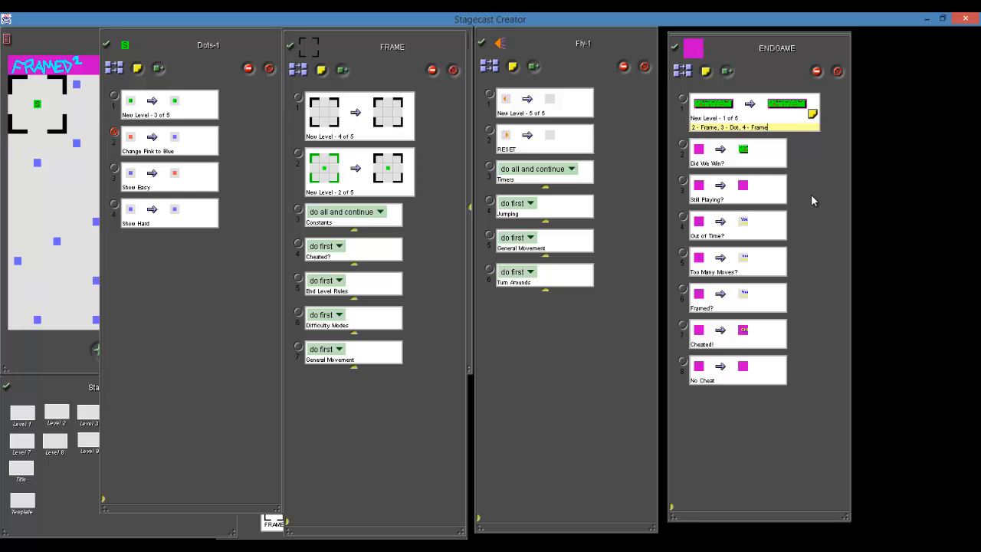
text(, 5 - Fly)
key(ctrl+a)
key(ctrl+c)
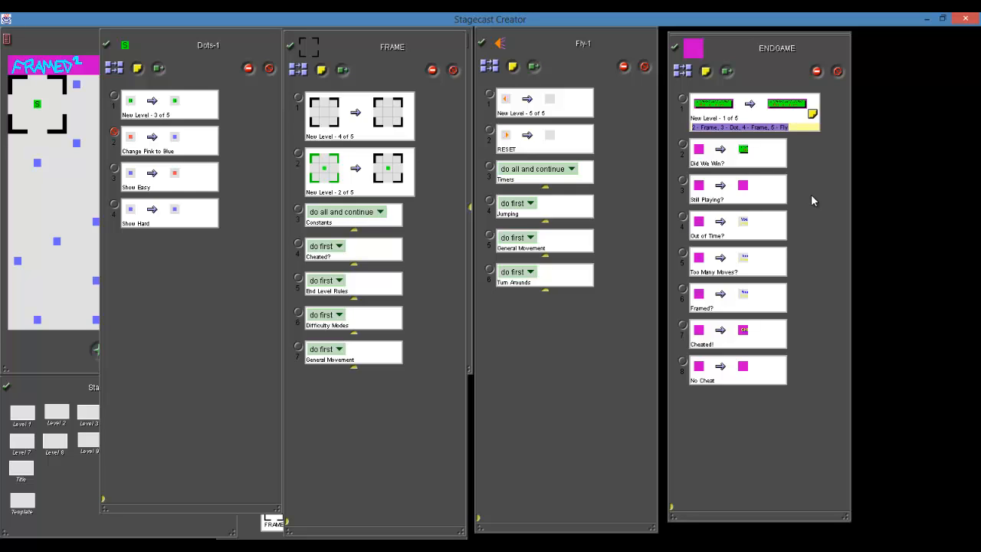
key(Return)
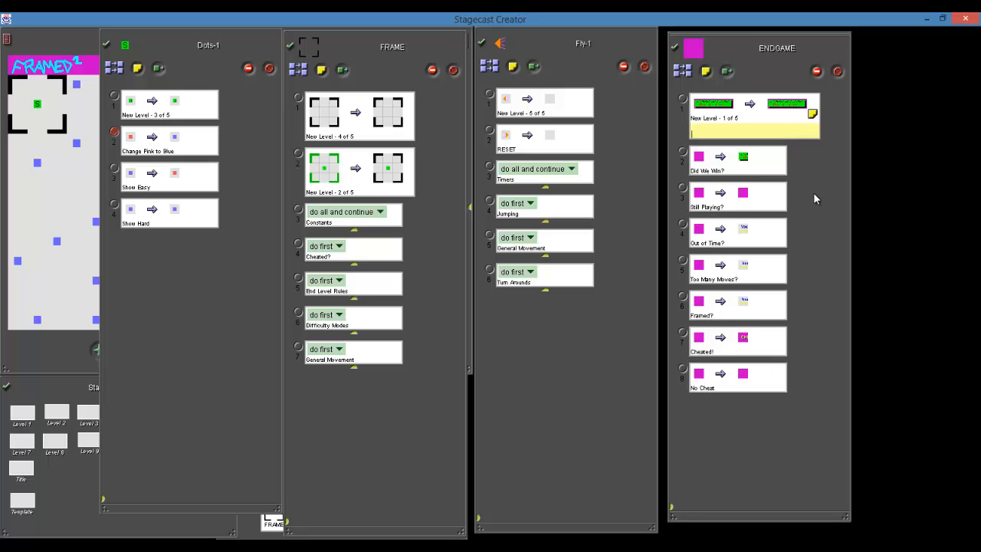
key(BackSpace)
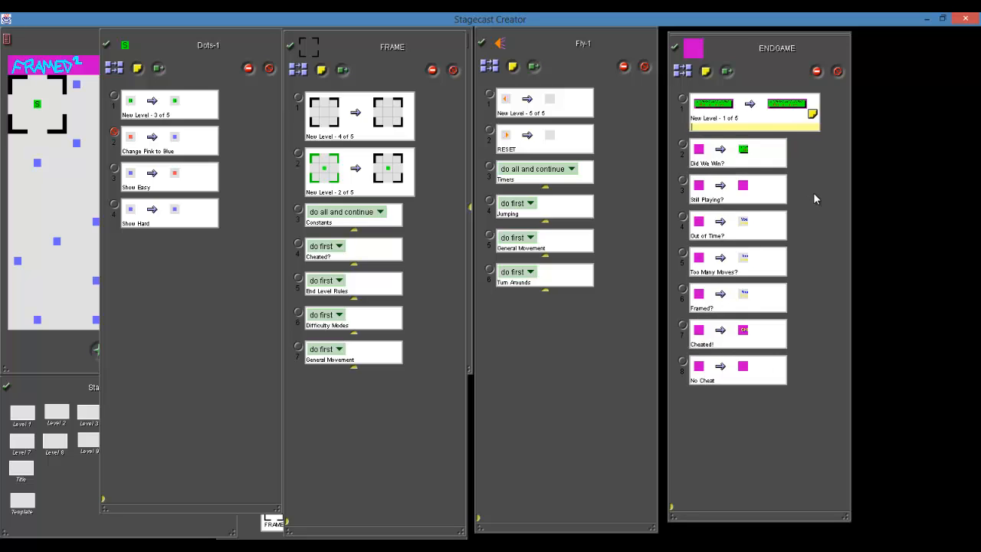
key(ctrl+v)
Add a comment to the fly's New Level - 5 of 5 rule reading "1 - Wall, 2 - Frame, 3 - Dot, 4 - Frame"
drag(513, 67, 564, 115)
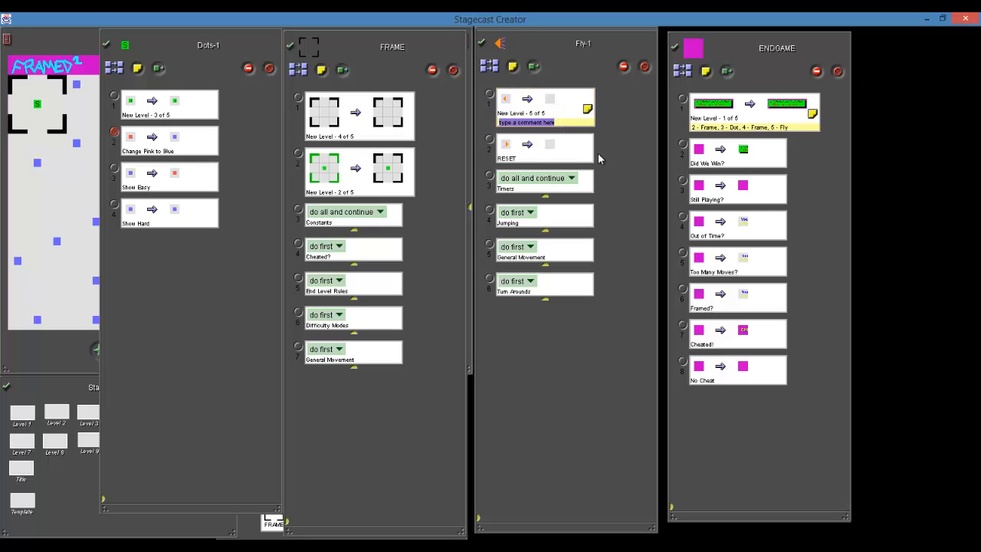
key(ctrl+v)
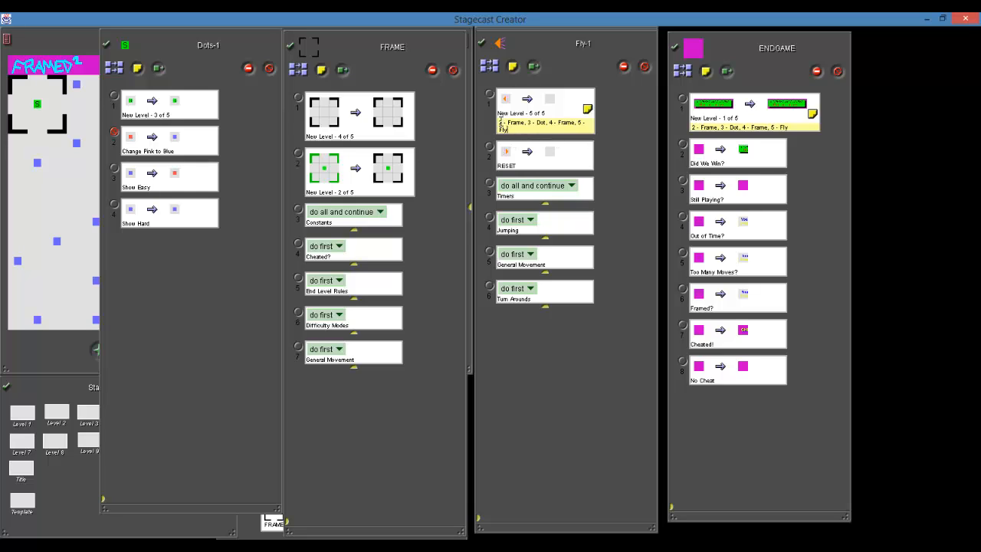
text(1 - Wall,)
key(BackSpace)
key(BackSpace)
key(BackSpace)
key(BackSpace)
key(BackSpace)
key(BackSpace)
key(BackSpace)
key(BackSpace)
Attach comments with the copied text to the frame's New Level - 2 of 5 and New Level - 4 of 5 rules
drag(327, 71, 361, 188)
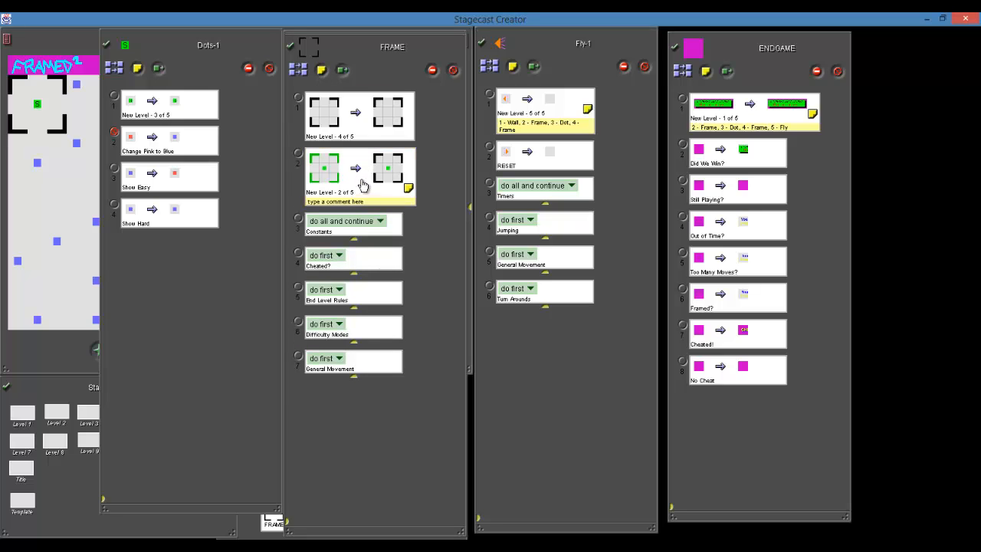
click(376, 203)
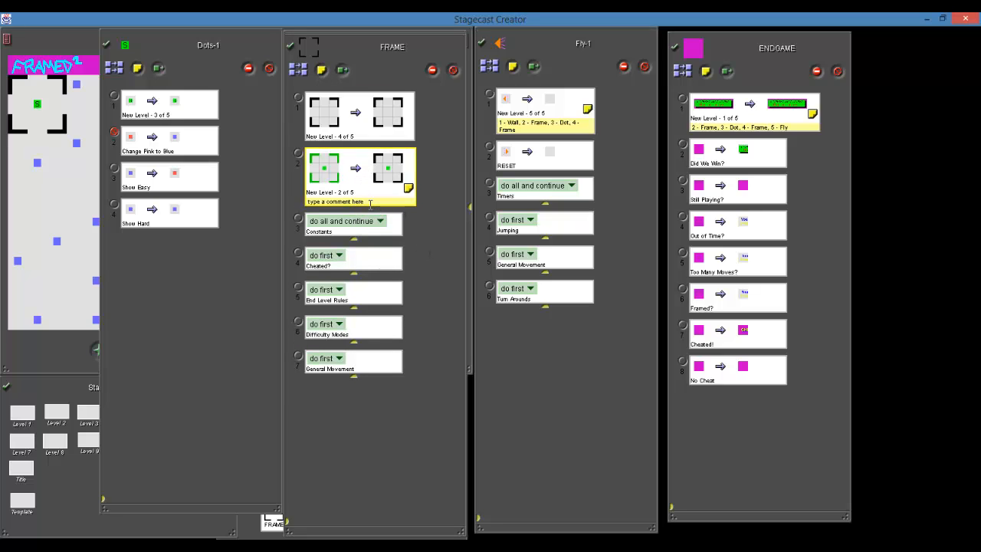
key(ctrl+v)
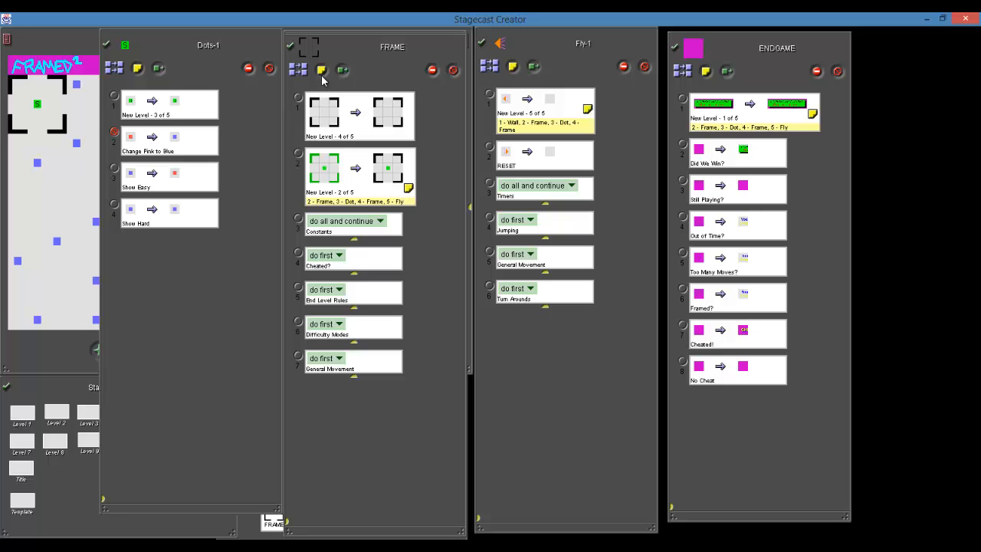
drag(321, 70, 376, 127)
click(354, 147)
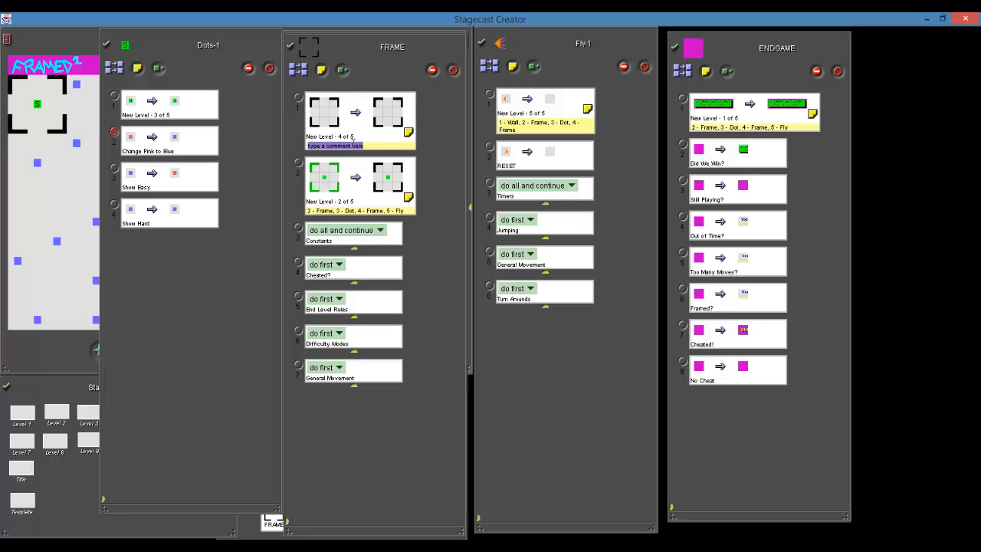
key(ctrl+v)
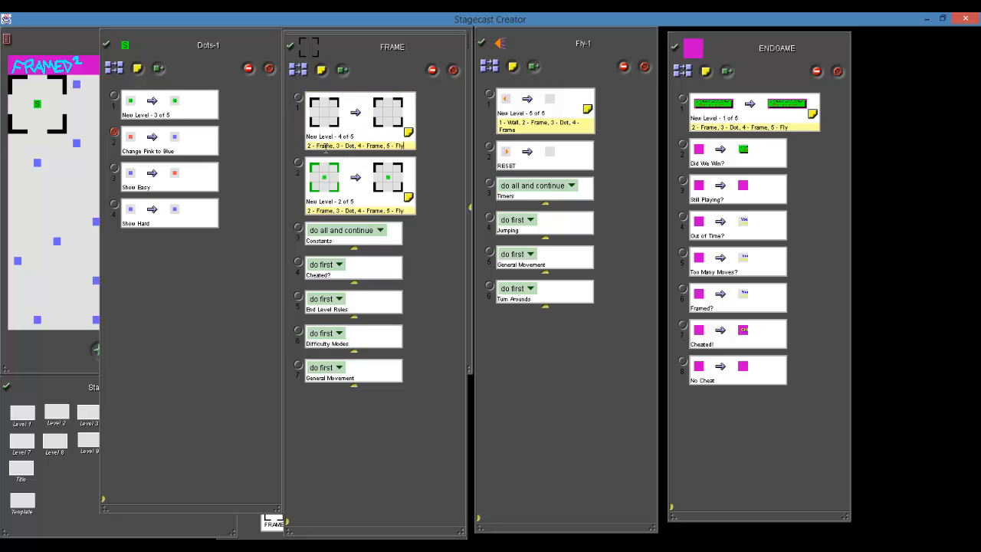
Edit the comment on the frame's New Level - 2 of 5 rule to read "1 - Wall, 3 - Dot, 5 - Fly"
click(343, 213)
click(371, 209)
key(Left)
text(1 - Wall)
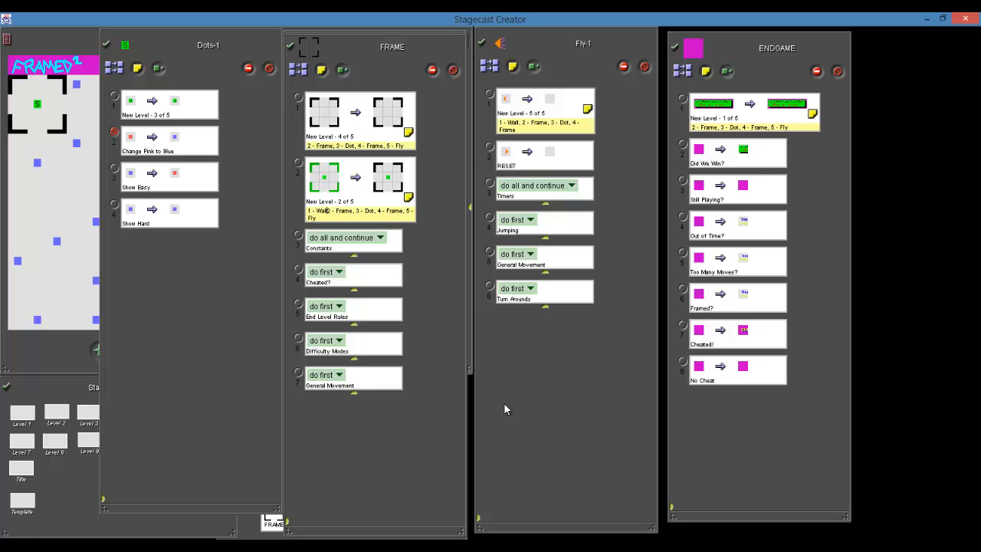
text(,)
key(Delete)
key(Delete)
key(Delete)
key(Delete)
key(Delete)
key(Delete)
key(Delete)
key(Delete)
key(Delete)
key(Delete)
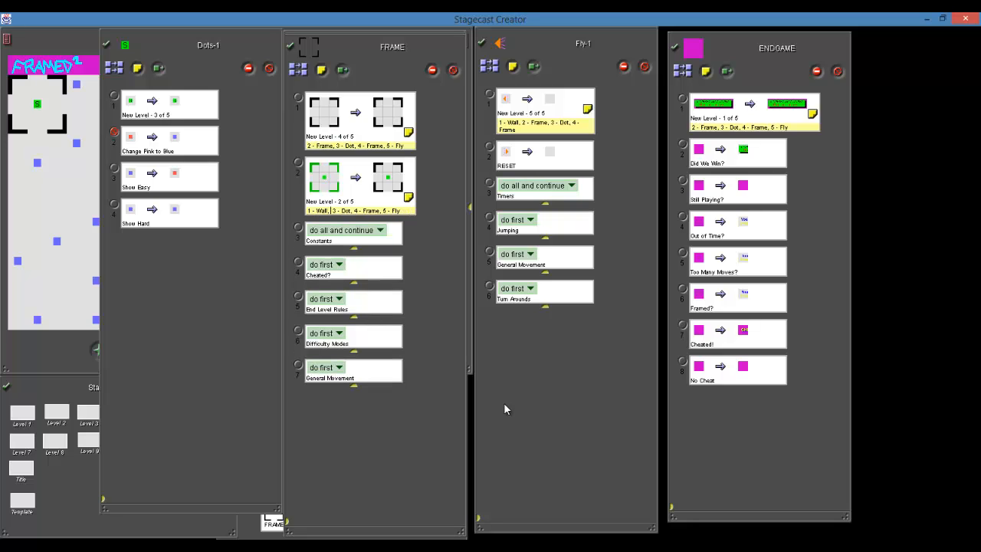
key(Delete)
key(Delete)
key(Delete)
key(Delete)
key(Delete)
key(Delete)
key(Delete)
key(Delete)
key(Delete)
Edit the comment on the frame's New Level - 4 of 5 rule to read "1 - Wall, 3 - Dot, 5 - Fly"
click(335, 145)
key(ctrl+c)
text(1 - )
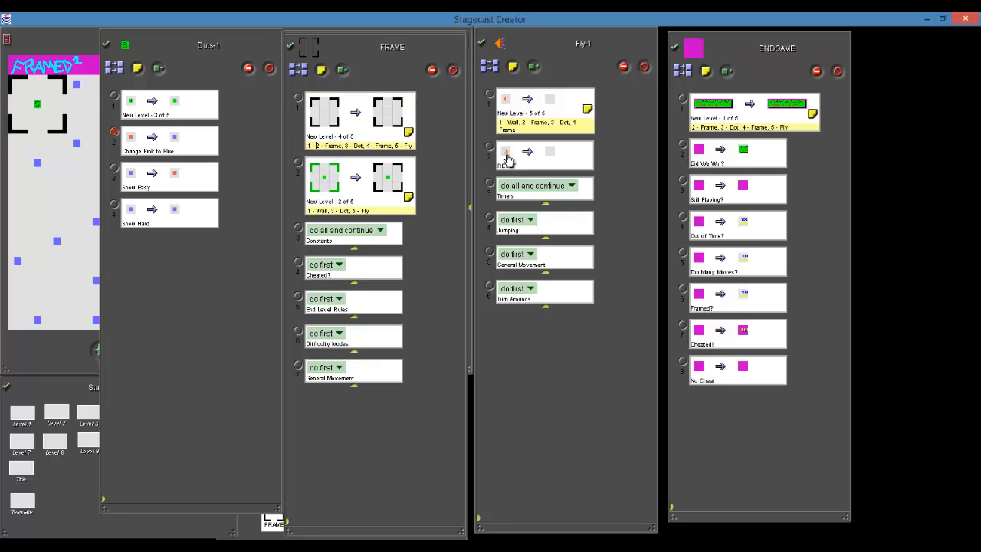
text(Wal)
text(,)
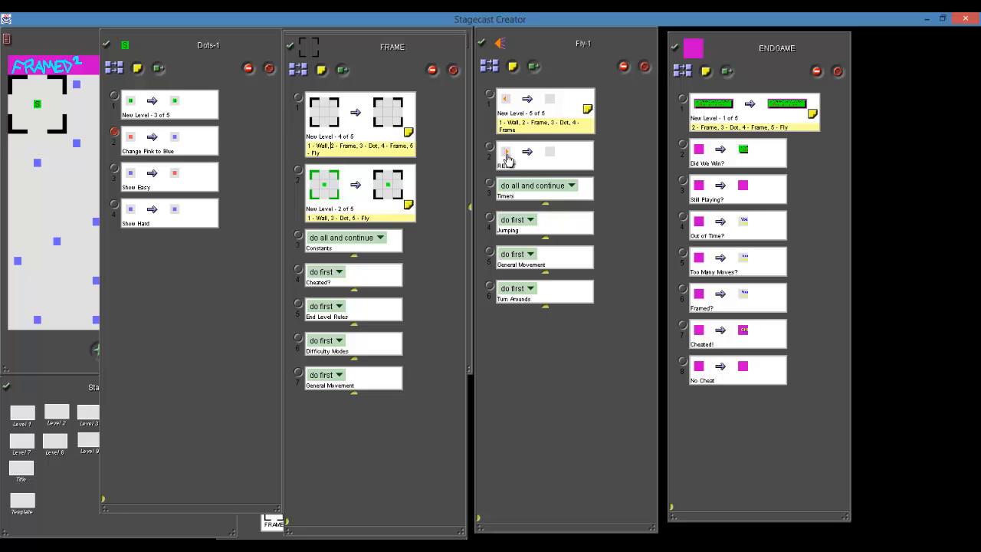
key(Delete)
key(Delete)
key(Delete)
key(Delete)
key(Delete)
key(Delete)
key(Delete)
key(Delete)
key(Delete)
key(Delete)
key(Delete)
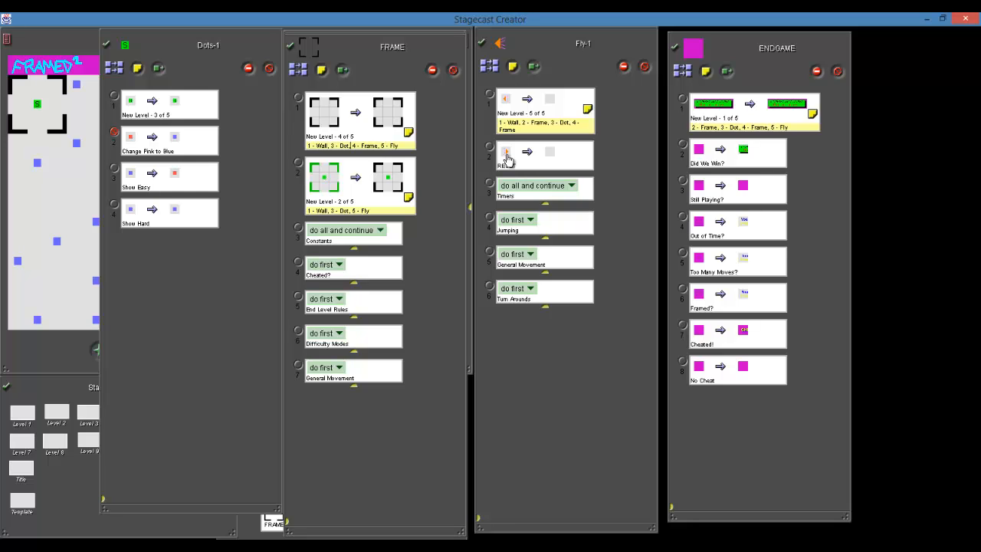
key(Delete)
key(Delete)
key(Delete)
key(Delete)
key(Delete)
Add a comment to the dot's New Level - 3 of 5 rule reading "1 - Wall, 2 - Frame, 4 - Frame, 5 - Fly"
drag(139, 70, 216, 124)
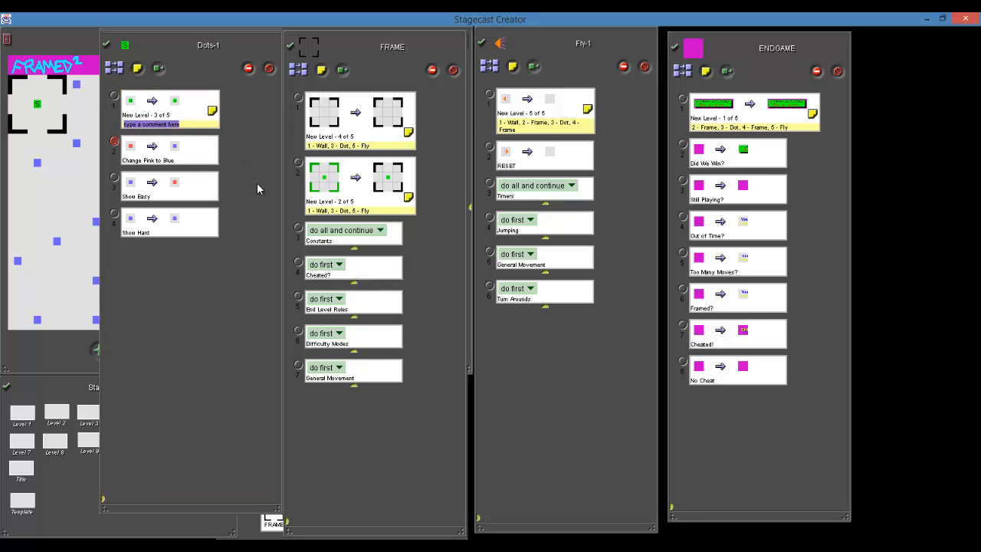
key(ctrl+v)
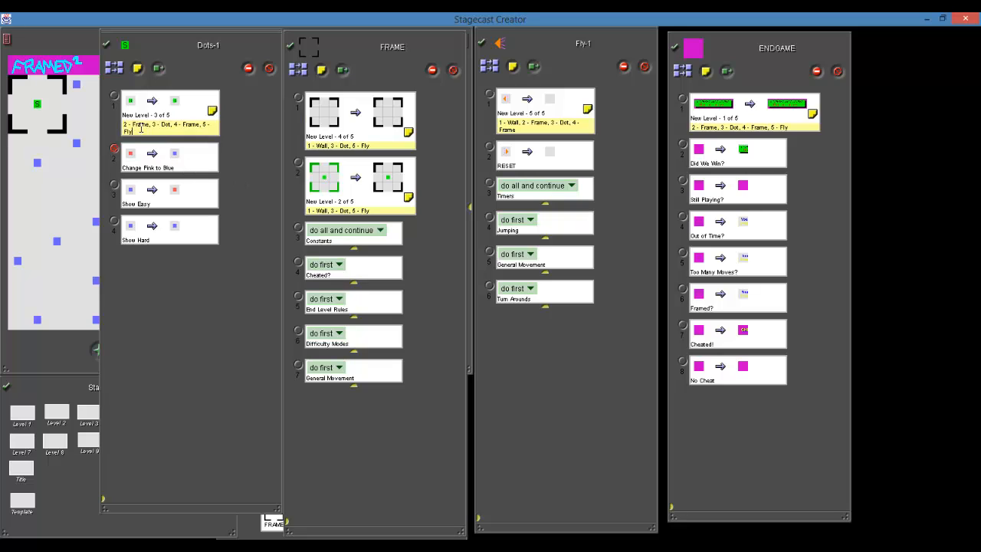
key(Home)
text(1 - Wall,)
key(Right)
key(Right)
key(Right)
key(Right)
key(Right)
key(Right)
key(Right)
key(Right)
key(Delete)
key(Delete)
key(Delete)
key(Delete)
key(Delete)
key(Delete)
key(Delete)
key(Delete)
key(Delete)
Close the rule windows of the endgame, fly, frame and dot characters
click(673, 49)
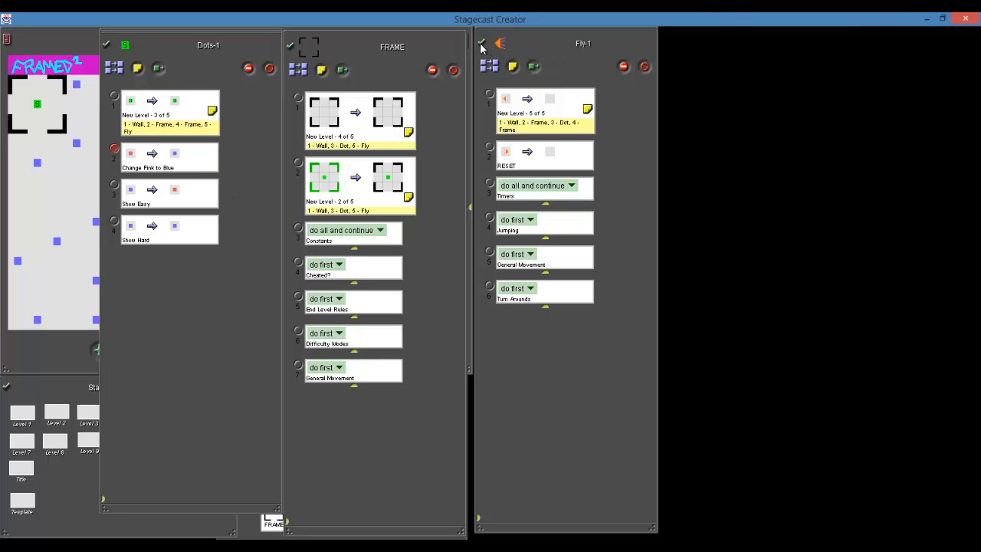
click(482, 44)
click(289, 46)
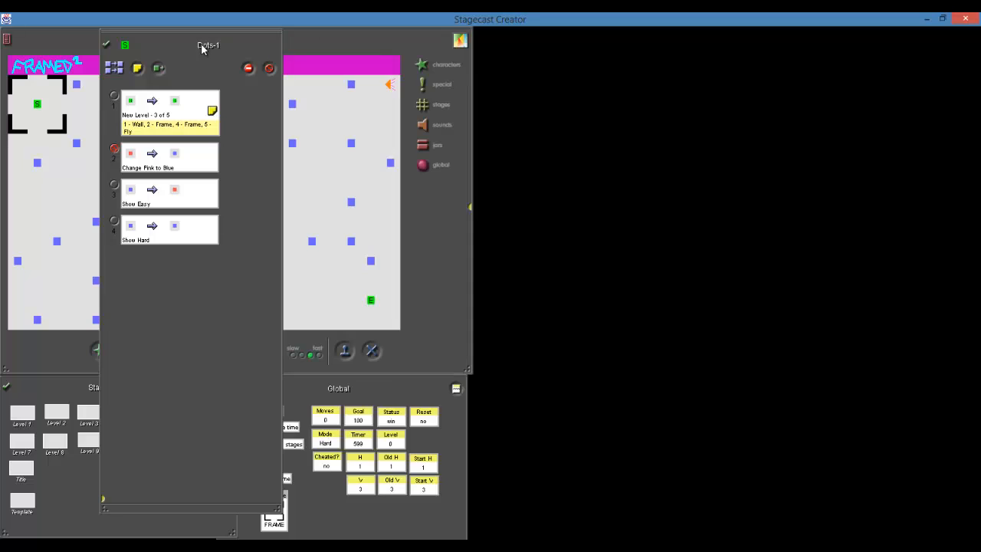
click(108, 45)
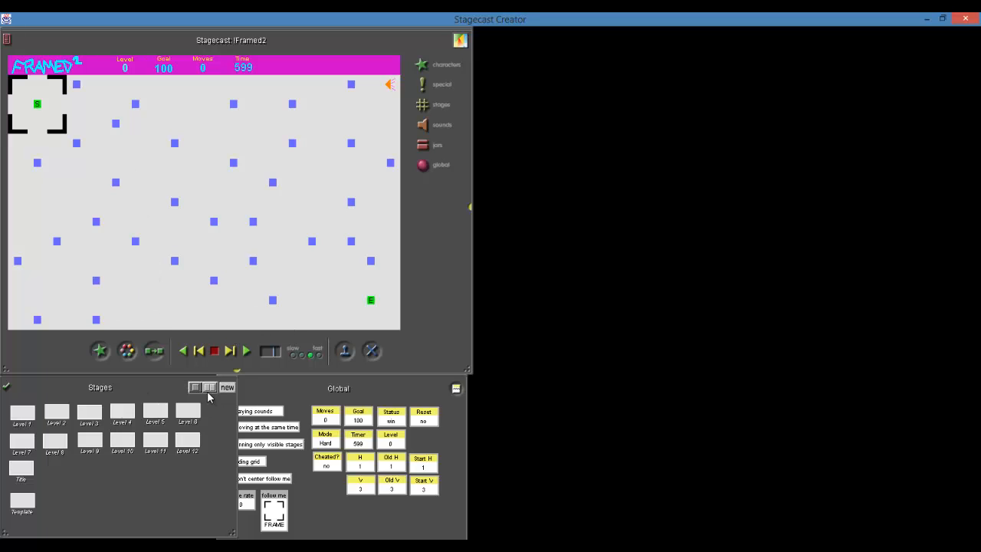
Move the frame from the level stage onto the Title stage's start square, and show the Title stage alone
click(195, 387)
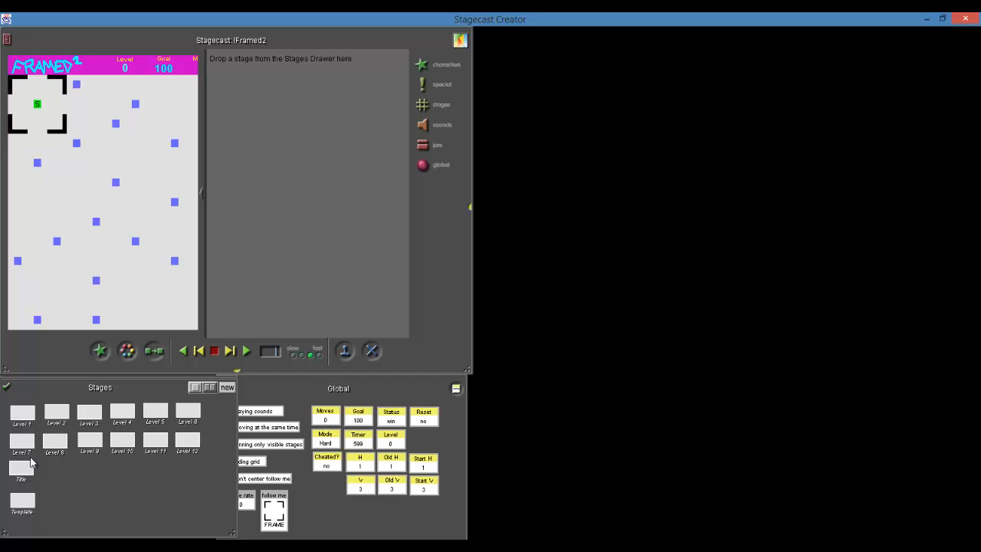
drag(31, 461, 291, 180)
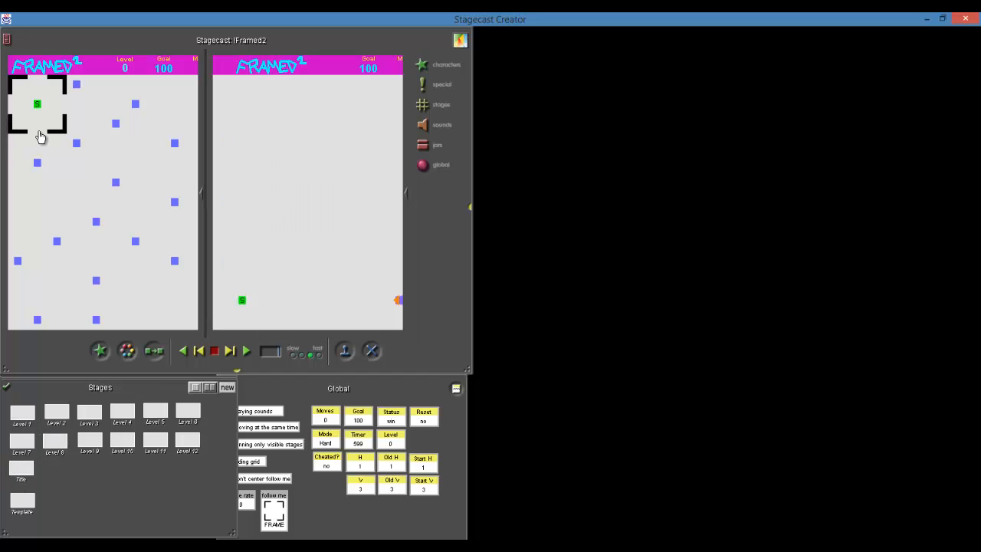
drag(41, 136, 243, 310)
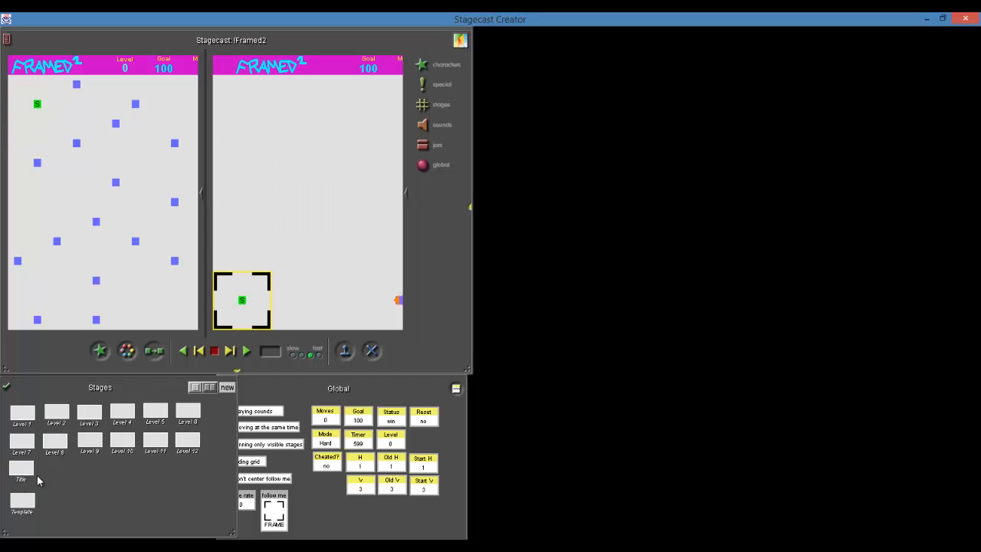
drag(22, 467, 127, 188)
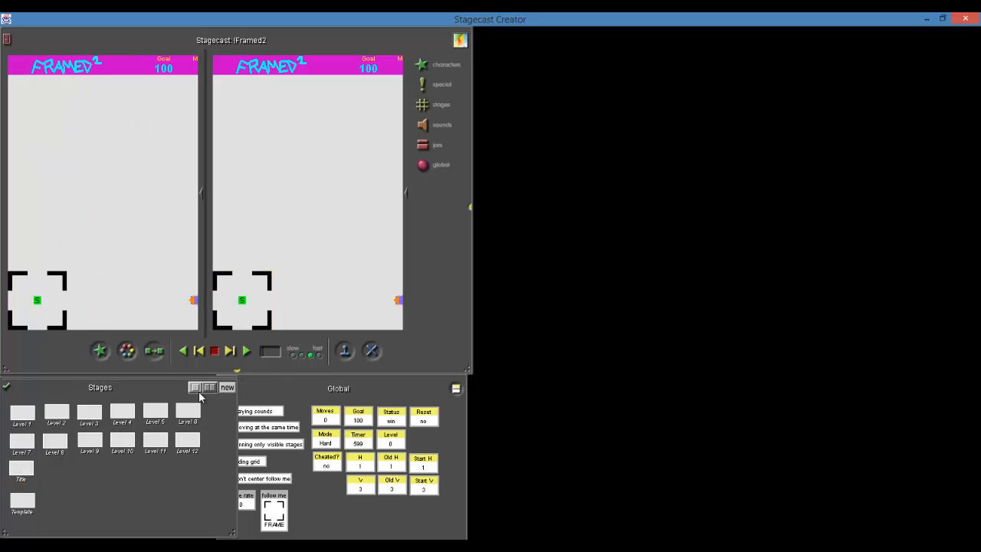
click(196, 388)
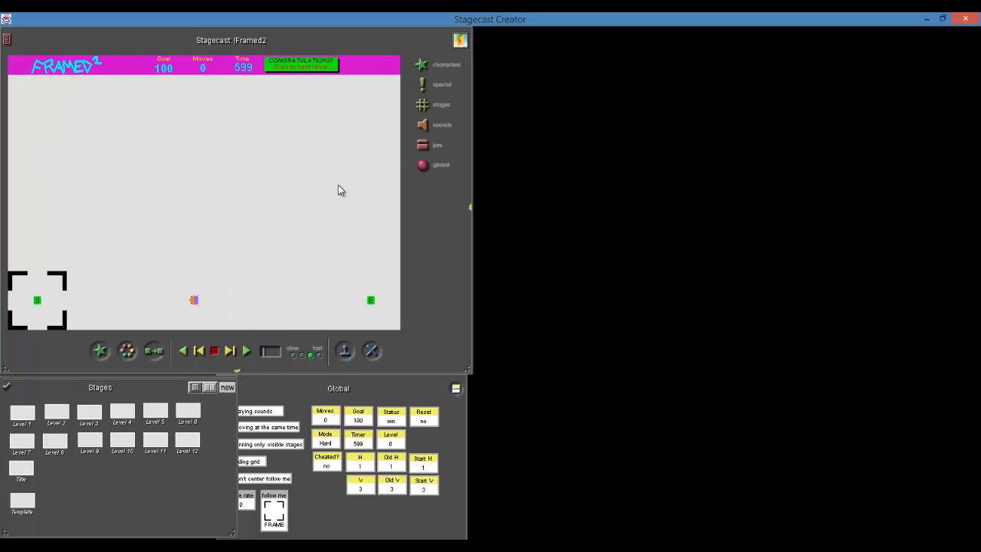
Clear the green Congratulations sign from the Title stage's header bar, and set the global Timer to 500
right_click(269, 67)
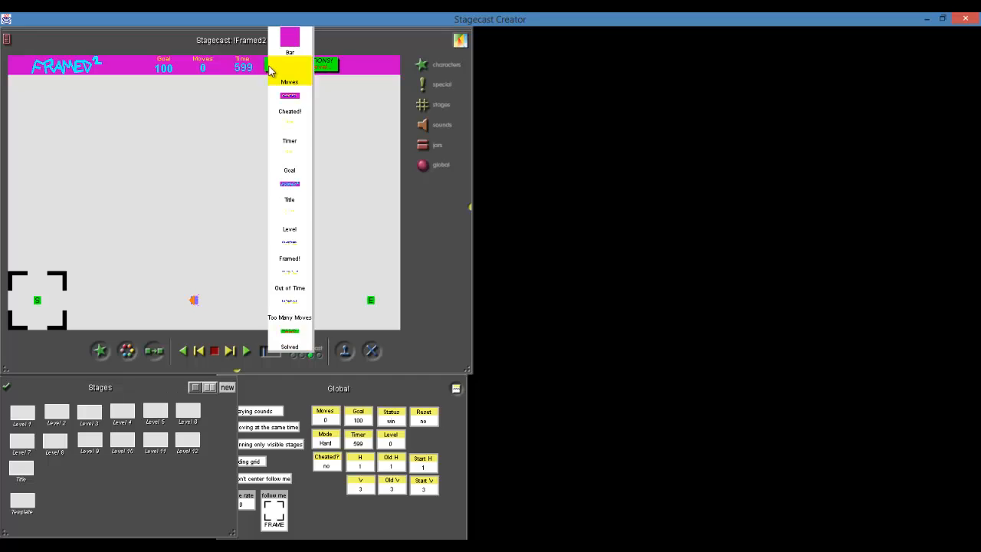
click(281, 46)
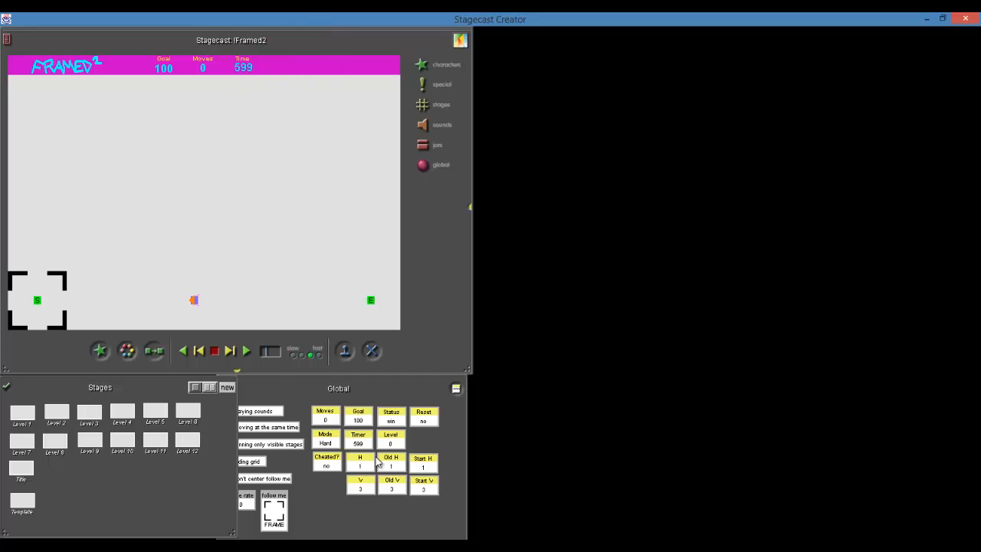
click(358, 443)
text(5)
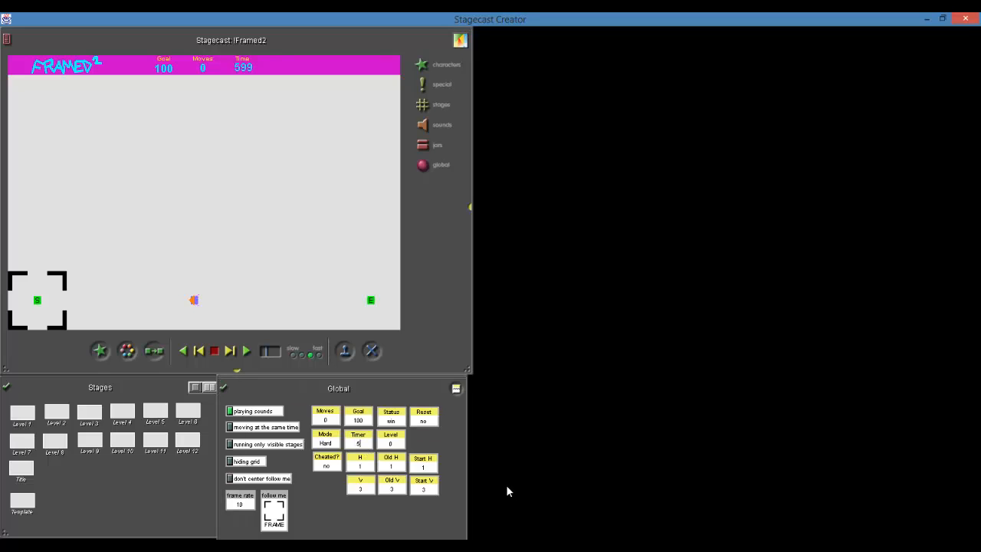
text(00)
click(285, 207)
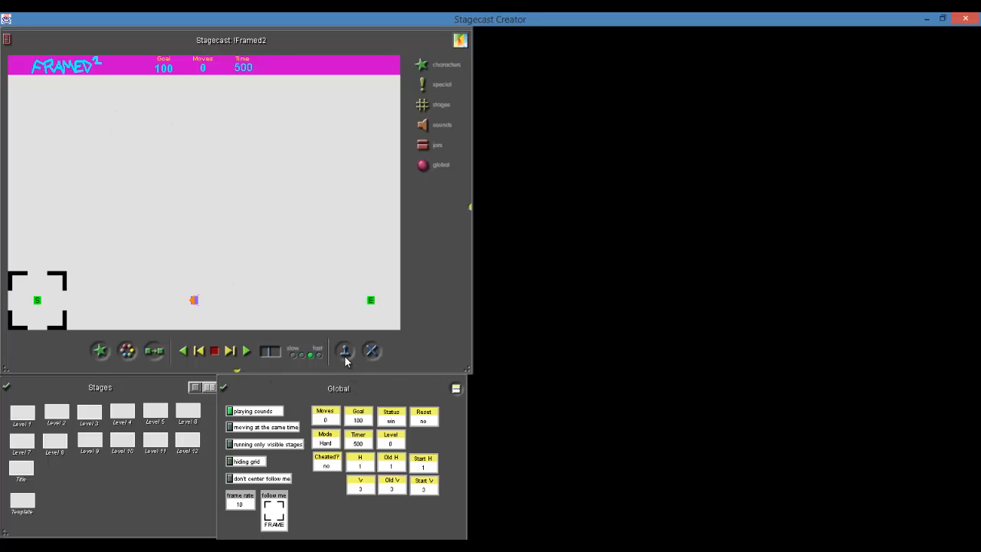
Extend the Title stage's magenta bar five rows downward, and place a text box on it just below the game title
mouse_move(17, 66)
mouse_down()
mouse_move(26, 121)
mouse_move(26, 98)
mouse_move(379, 100)
mouse_move(395, 108)
mouse_move(195, 106)
mouse_move(191, 120)
mouse_move(213, 115)
mouse_move(19, 115)
mouse_move(17, 137)
mouse_move(387, 140)
mouse_move(390, 160)
mouse_move(24, 160)
mouse_move(22, 181)
mouse_move(388, 181)
mouse_move(379, 180)
mouse_up()
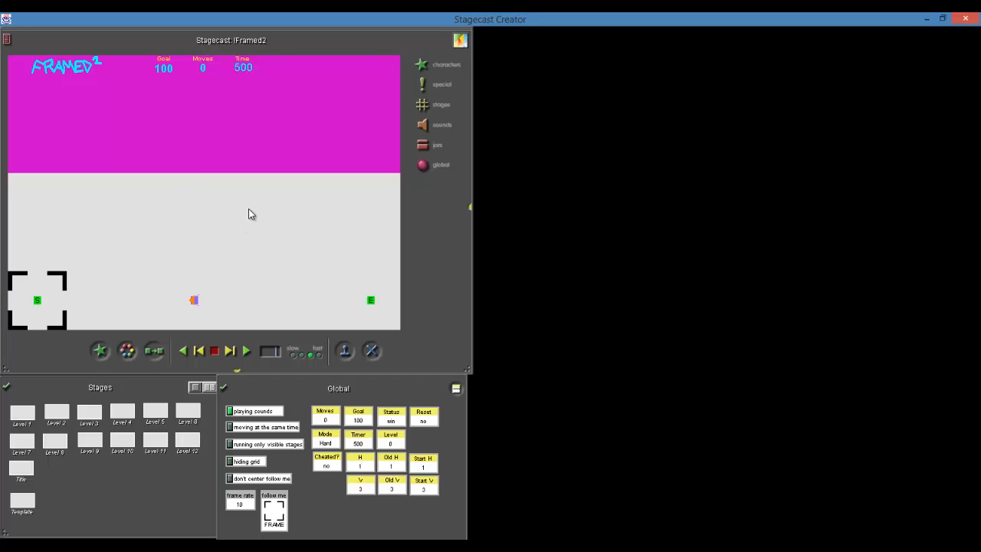
click(441, 92)
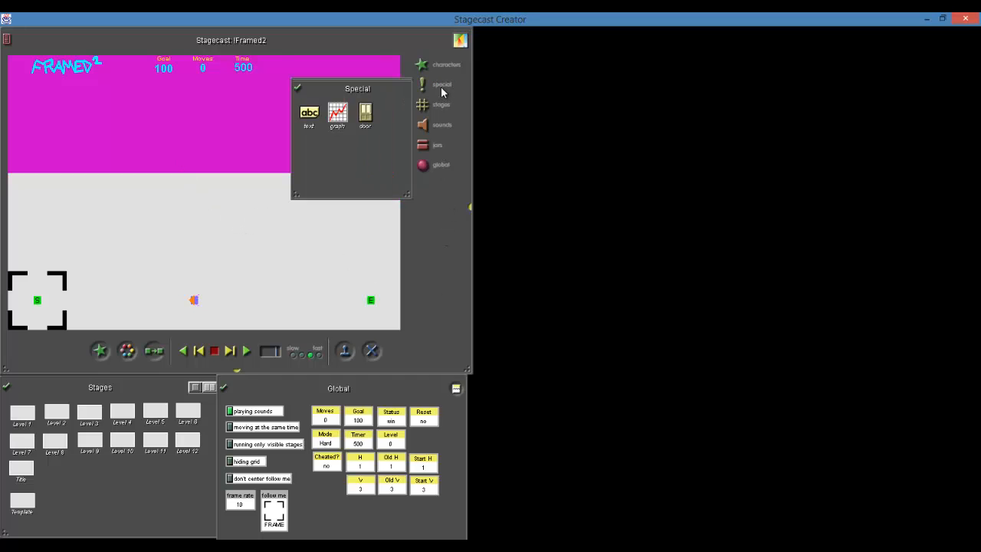
drag(307, 115, 26, 100)
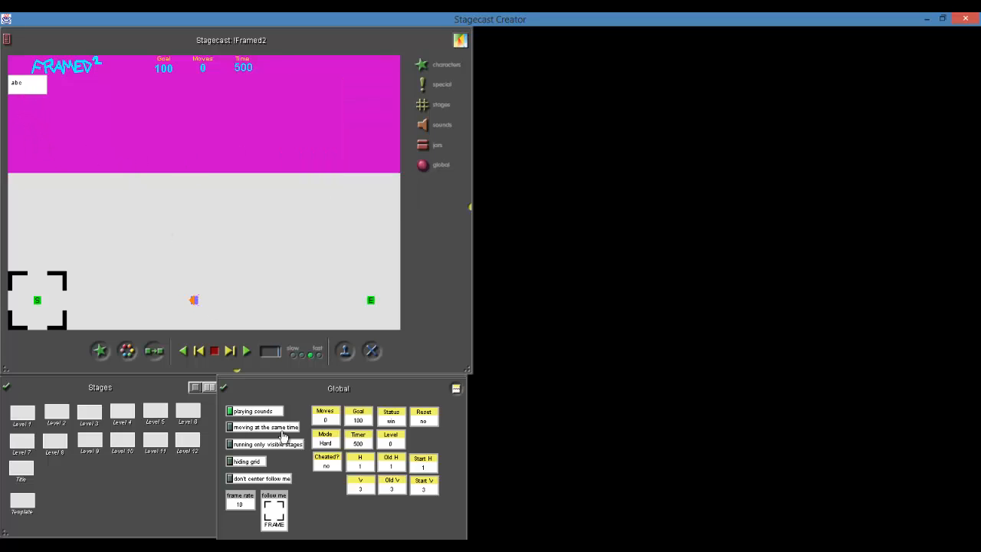
Show the grid and stretch the text box across the magenta area to about 20 by 5 squares
click(229, 461)
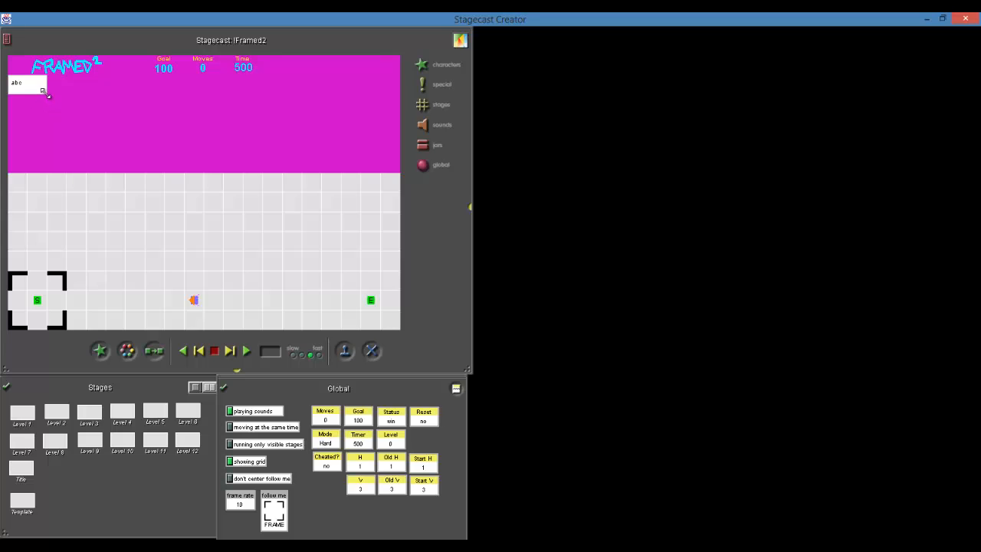
drag(47, 93, 397, 170)
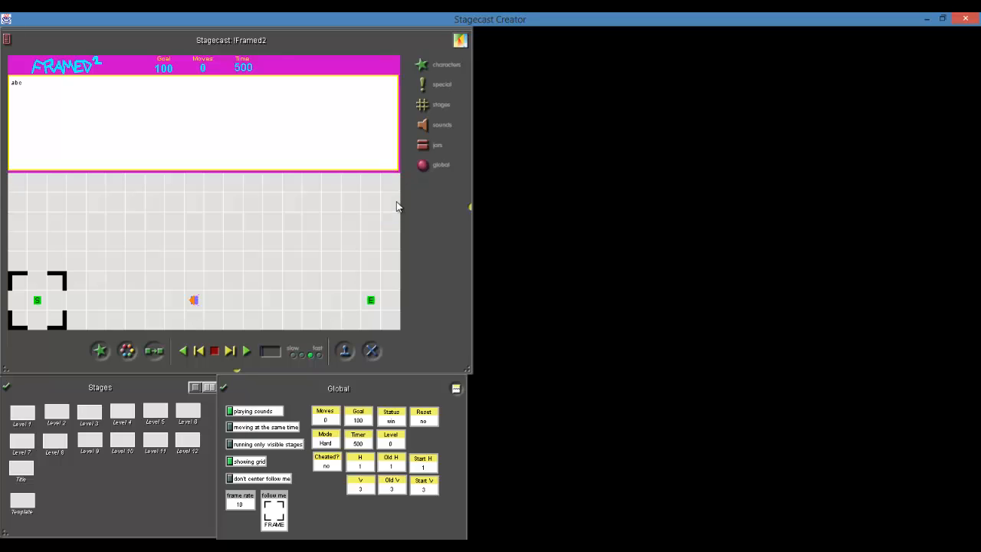
click(363, 172)
Set the text box's height to 5 and its width to 20
double_click(350, 176)
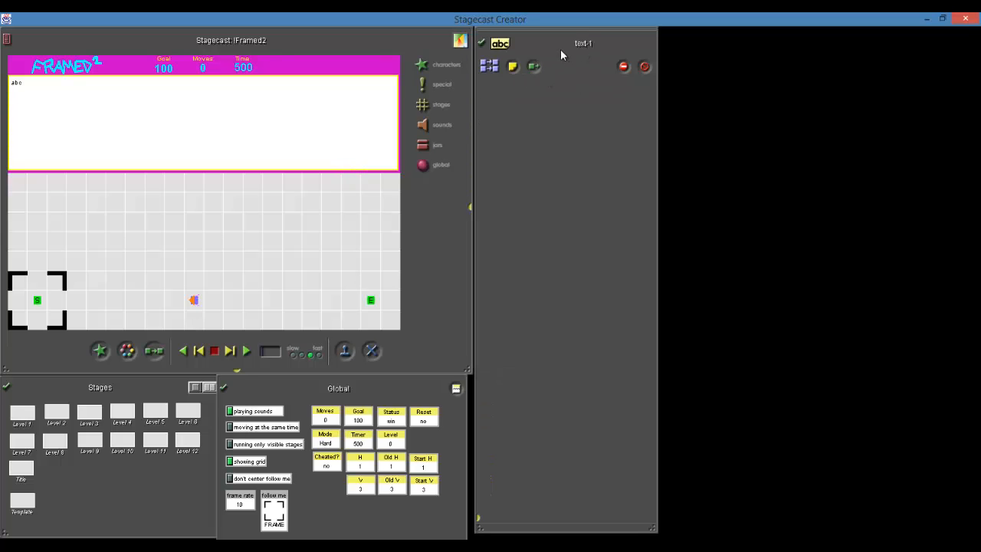
click(480, 520)
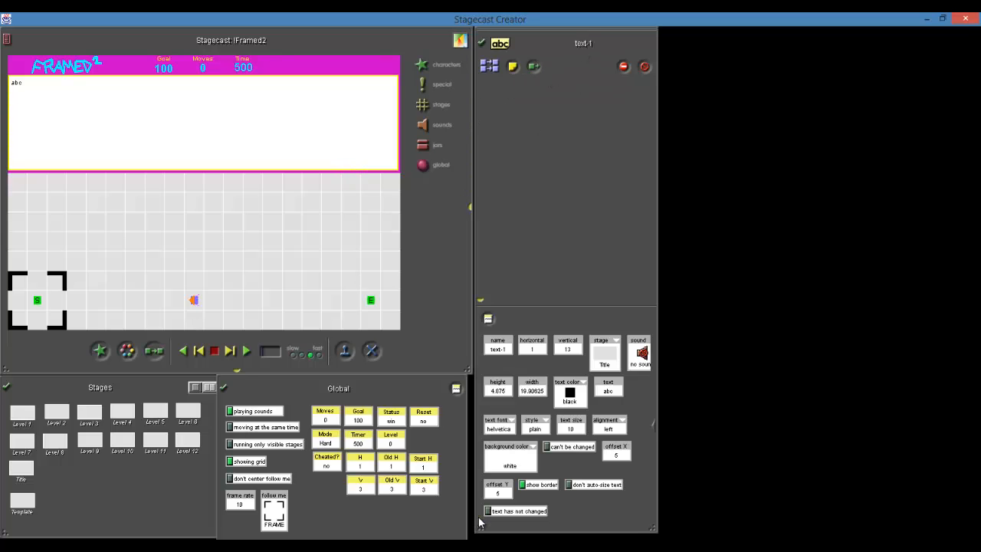
click(498, 391)
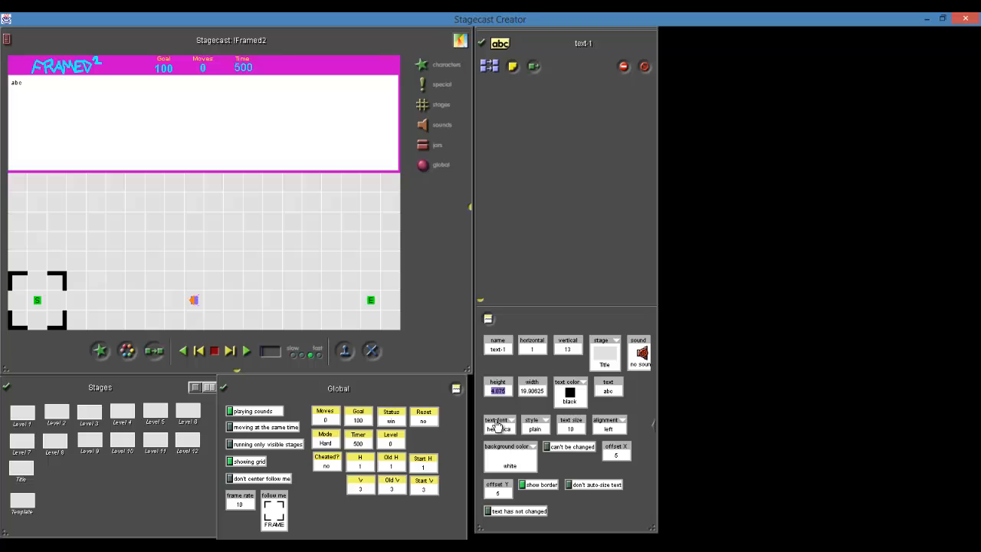
text(5)
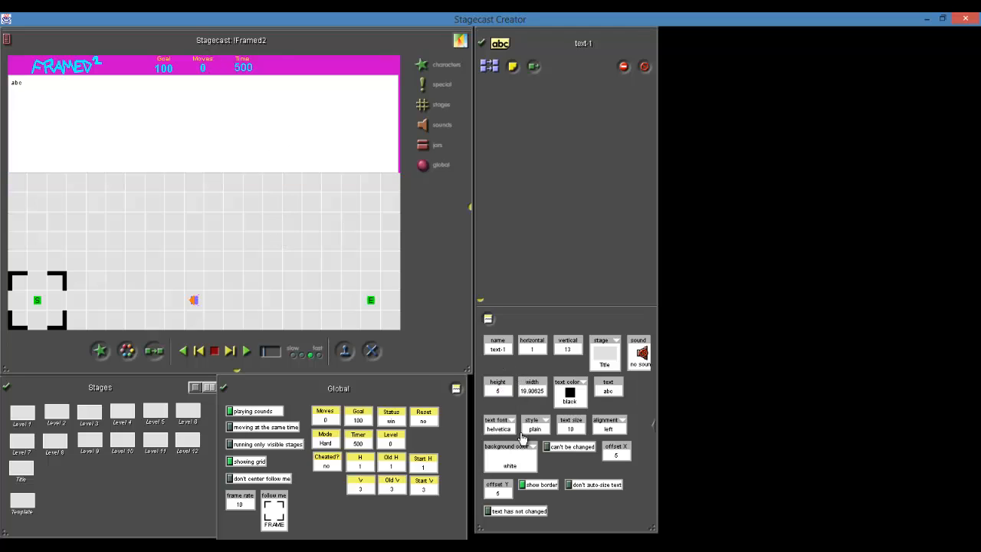
click(534, 393)
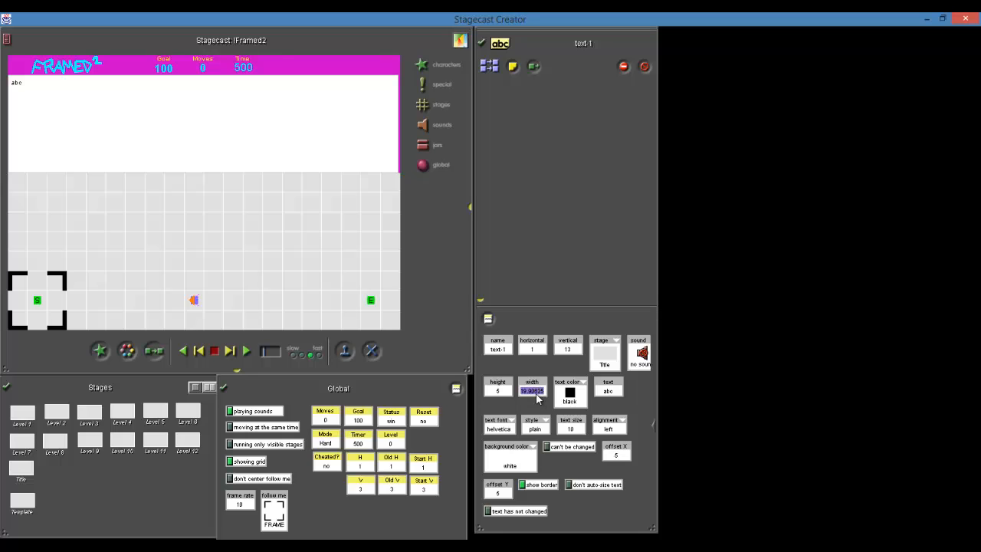
text(20)
click(250, 216)
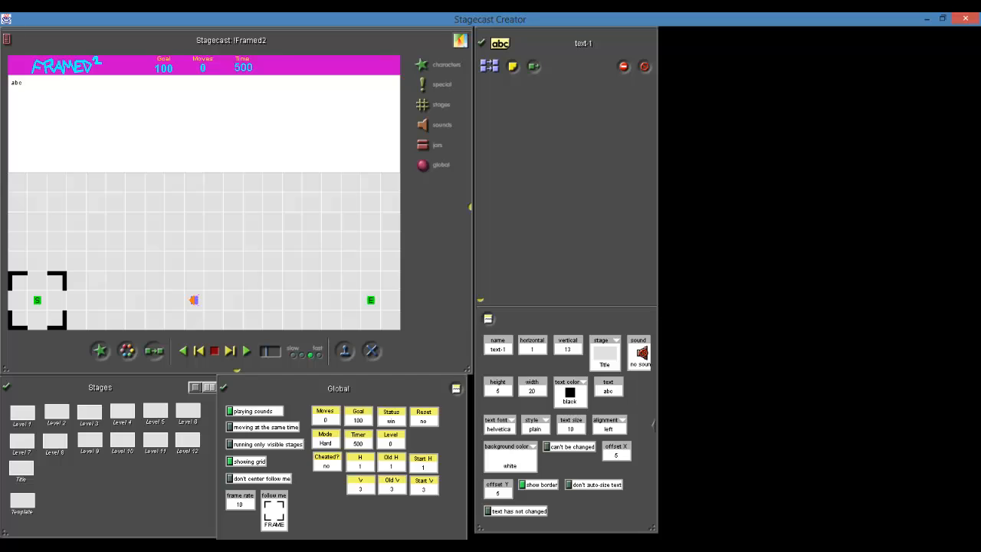
Give the text box a transparent background, hide its border, and close its properties window
click(534, 450)
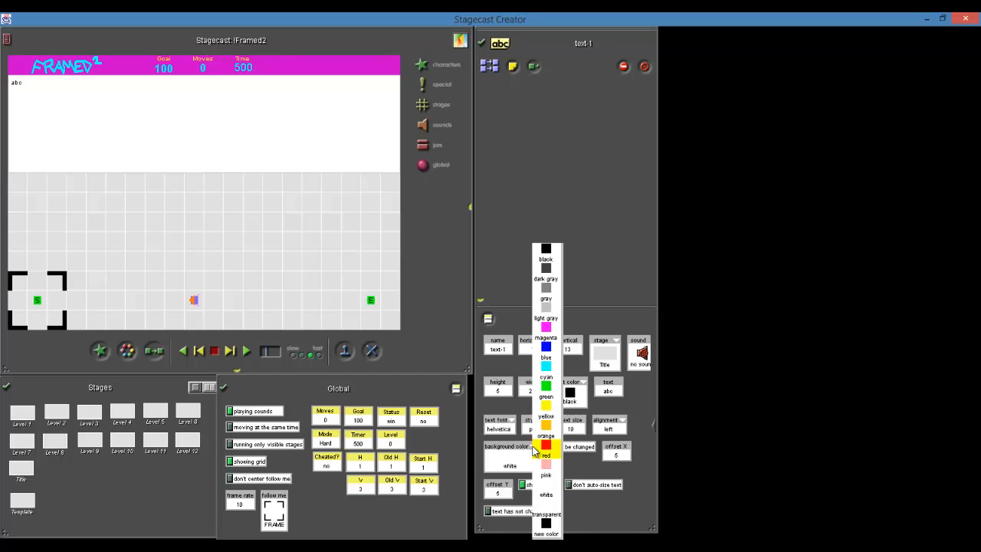
click(546, 509)
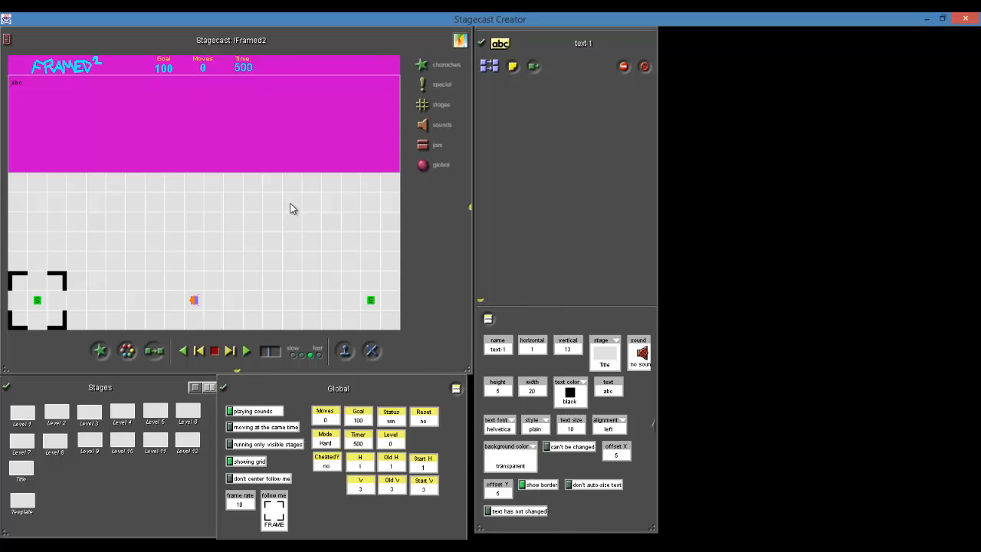
click(523, 486)
click(146, 139)
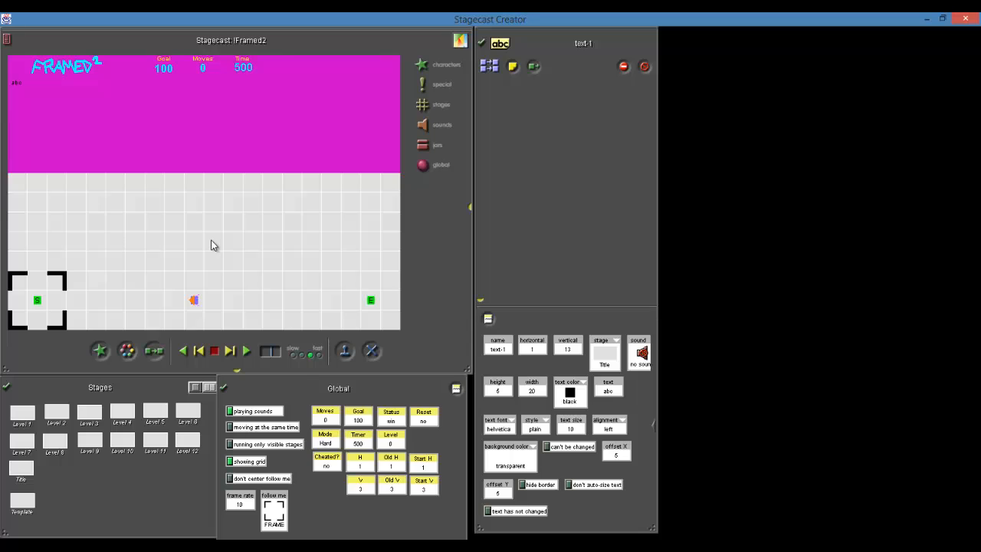
click(482, 45)
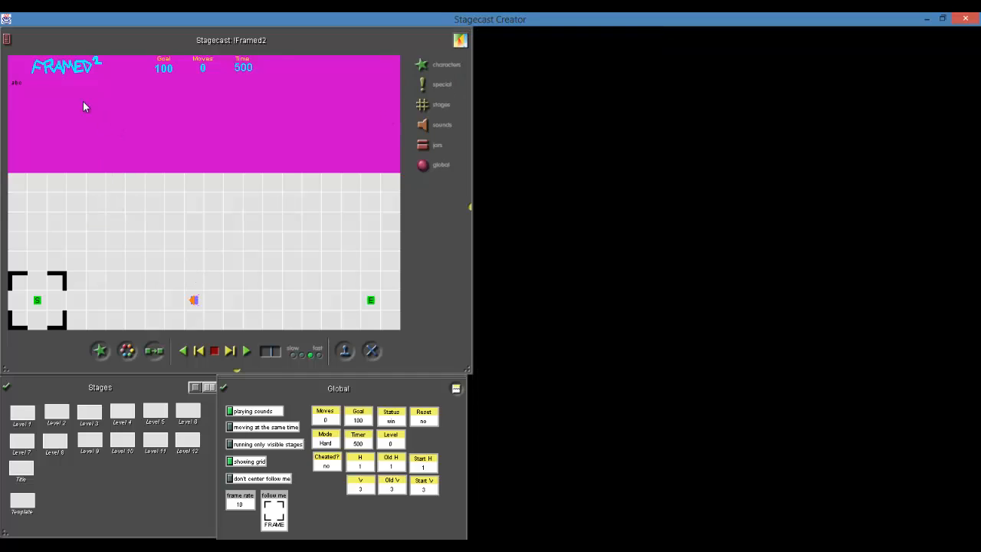
Open !Framed2 - Copy.sim as a second sim beside the current one
click(6, 39)
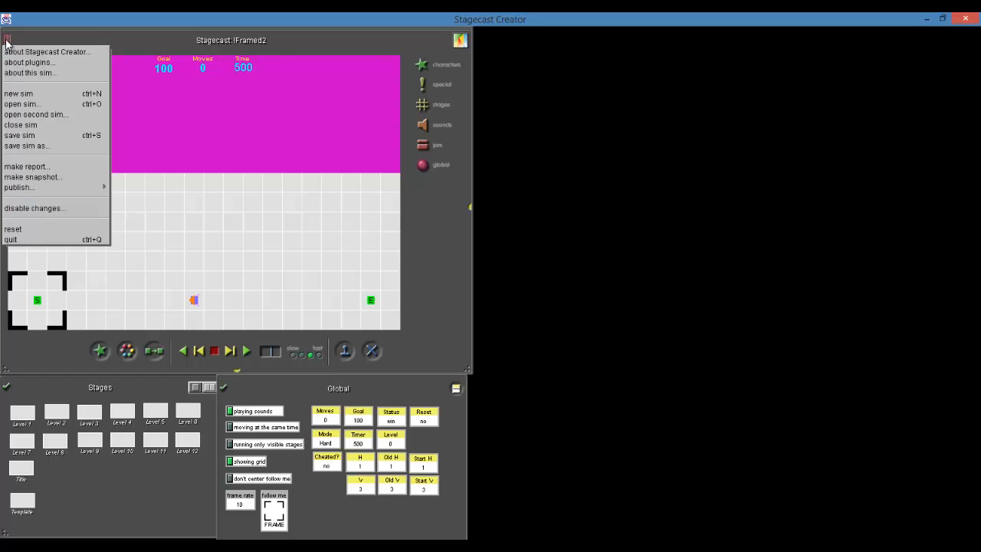
click(48, 115)
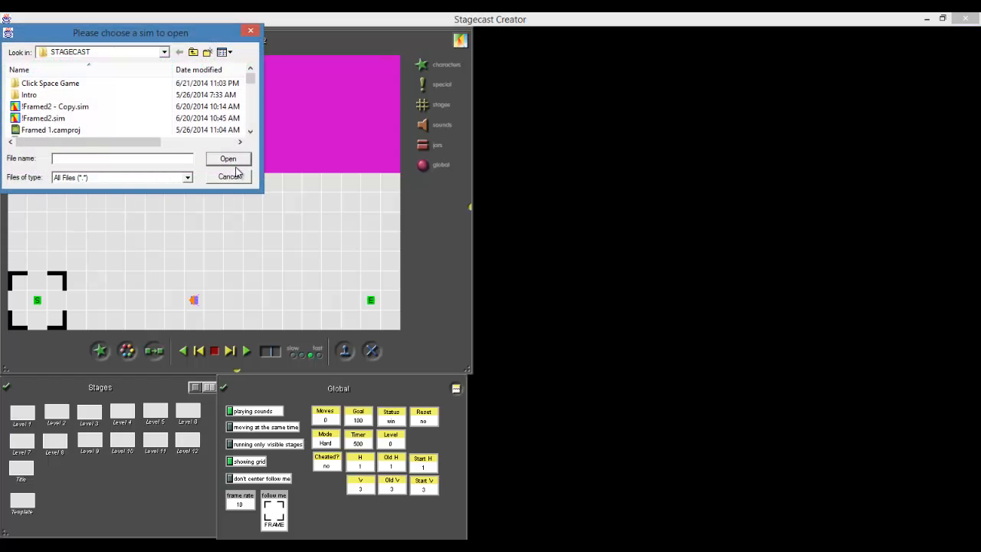
click(45, 107)
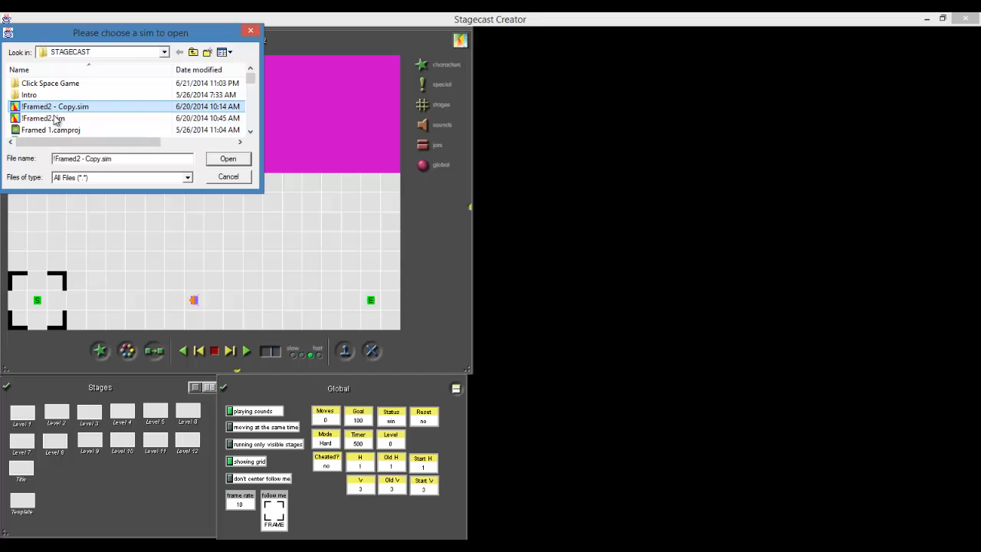
click(233, 160)
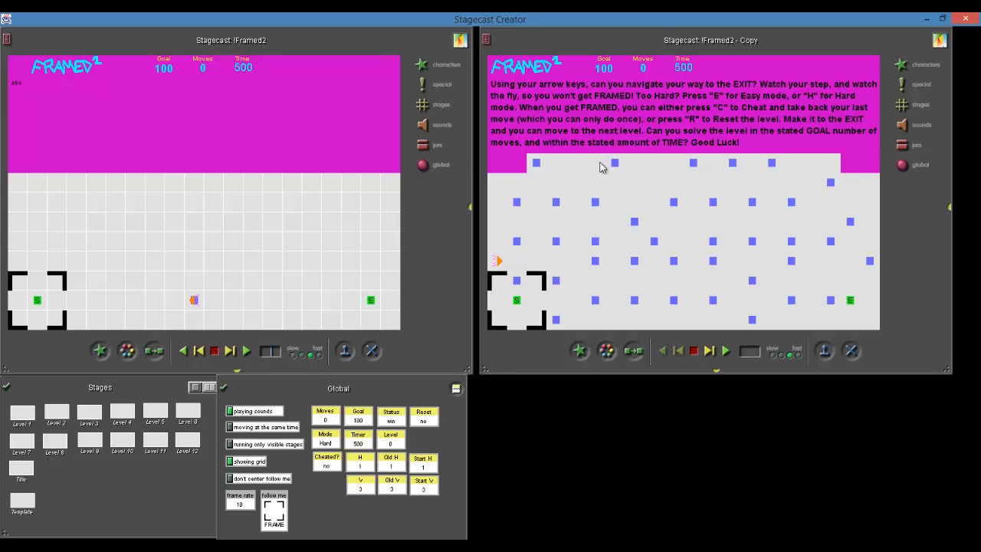
drag(543, 289, 688, 261)
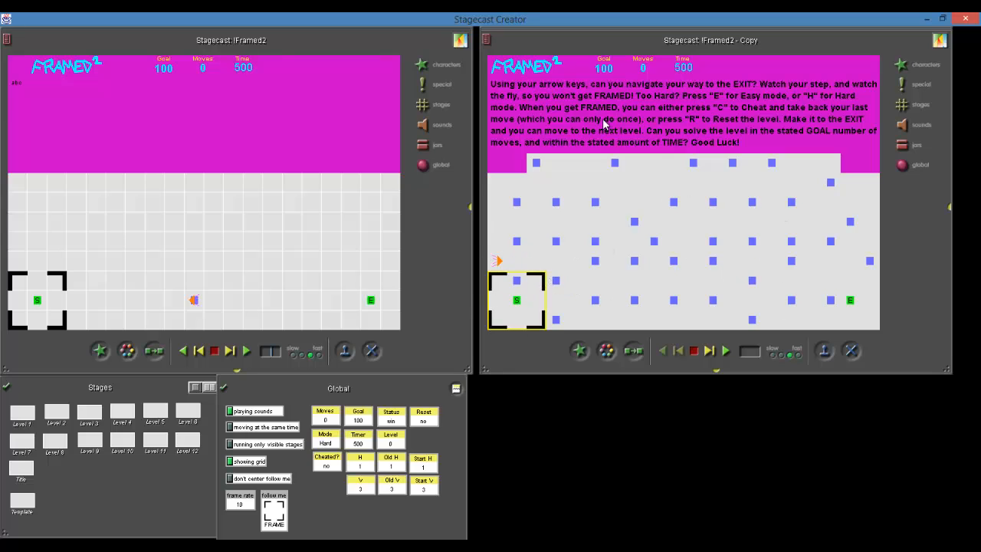
click(582, 106)
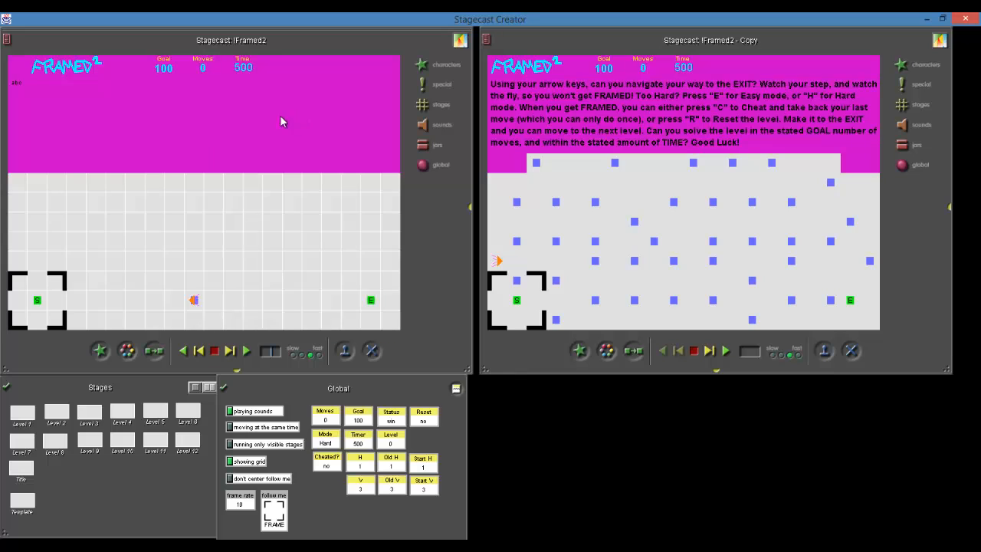
Fill the Title stage's text box with the full arrow-key instructions from the copied sim, and close !Framed2 - Copy without saving
double_click(19, 86)
text(Using your arrow keys, can you navigate your way to the EXIT? Watch your step, and watch the fly, so you won't get FRAMED! Too Hard? Press "E" for Easy mode, or "H" for Hard mode. When you get FRAMED, you can either press "C" to Cheat and take back your last move (which you can only do once), or press "R" to Reset the level. Make it to the EXIT and you can move to the next level. Can you solve the level in the stated GOAL number of moves, and within the stated amount of TIME? Good Luck!)
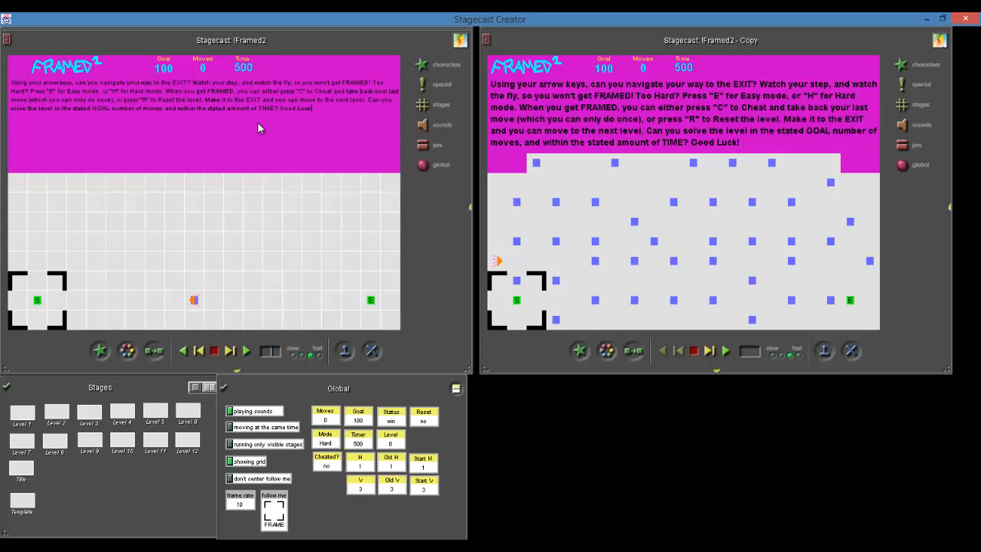
click(488, 40)
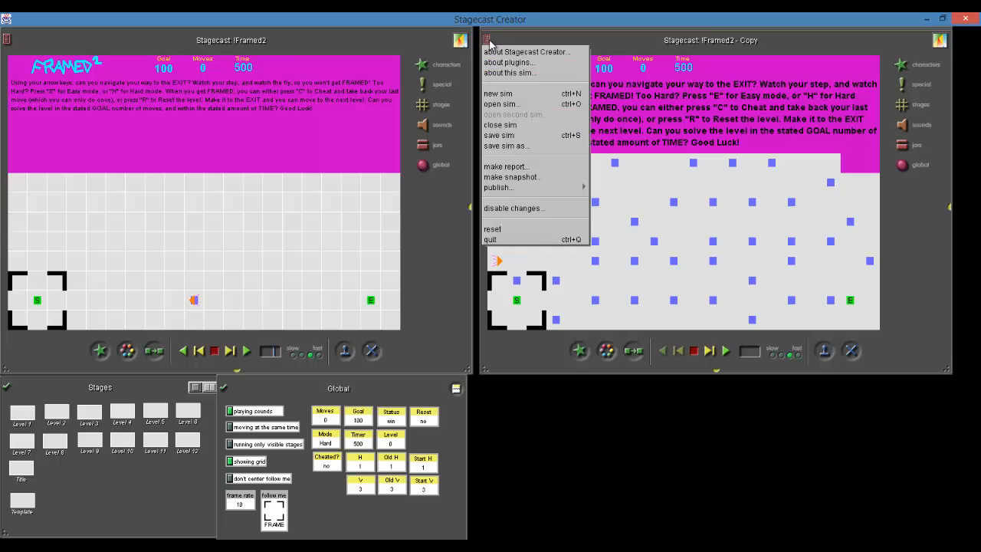
click(523, 125)
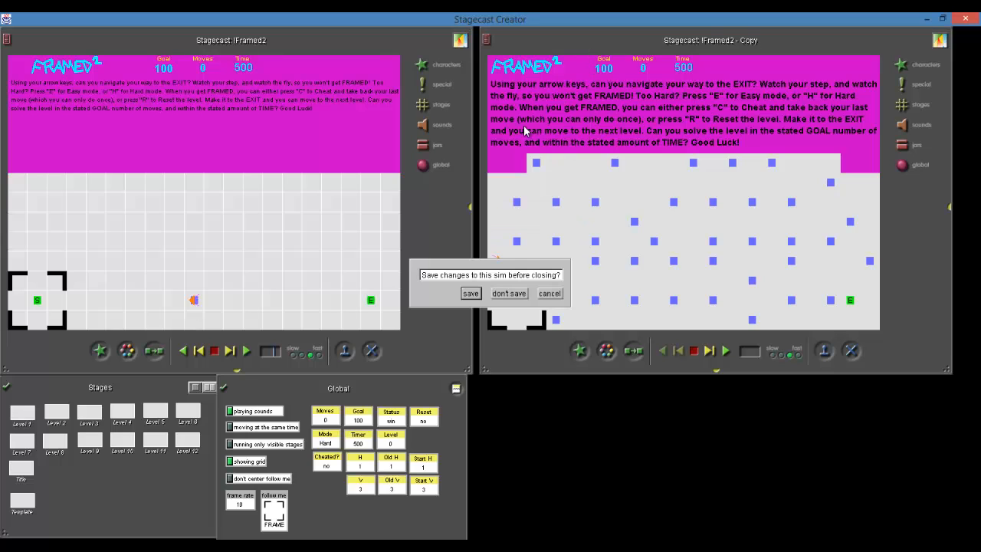
click(510, 295)
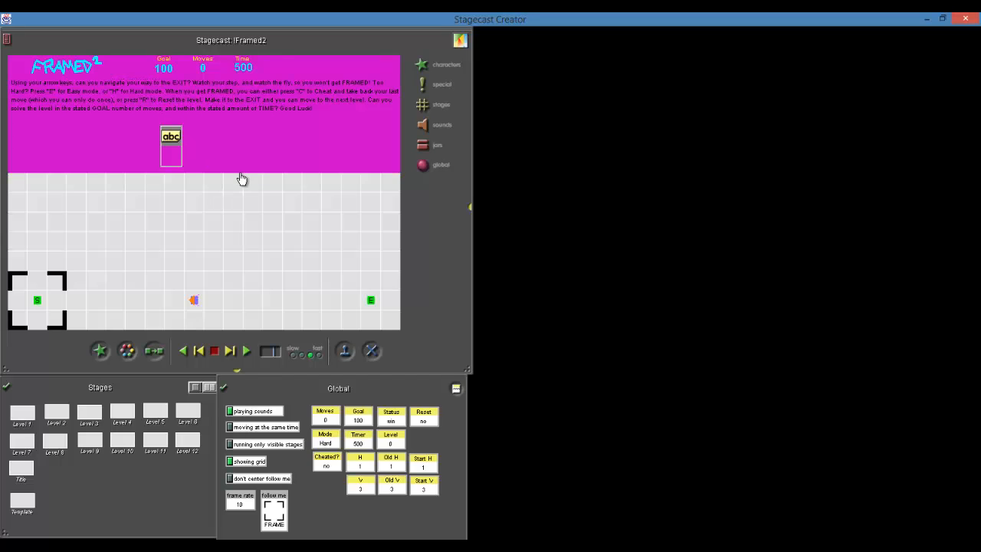
click(227, 138)
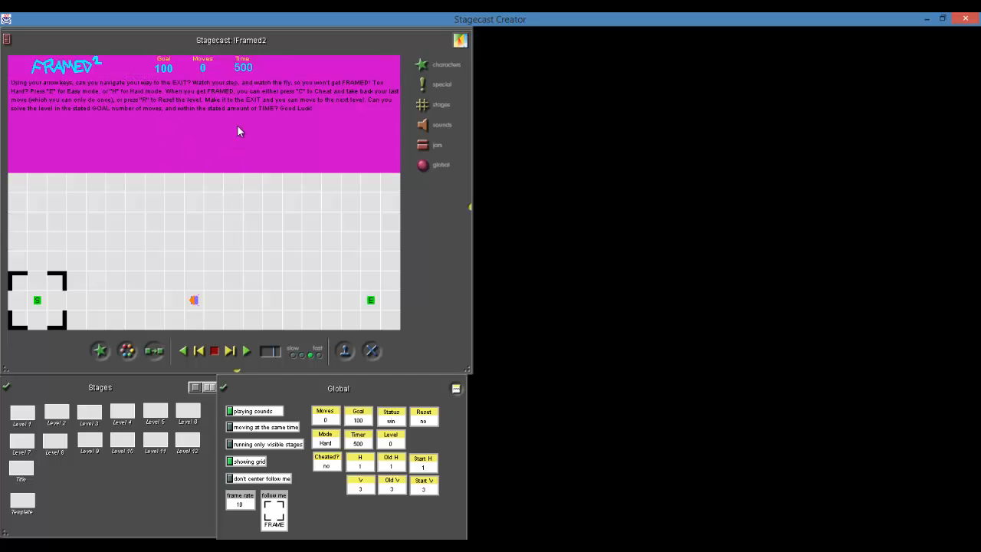
Open the instruction text box's properties and set its text style to bold
double_click(278, 81)
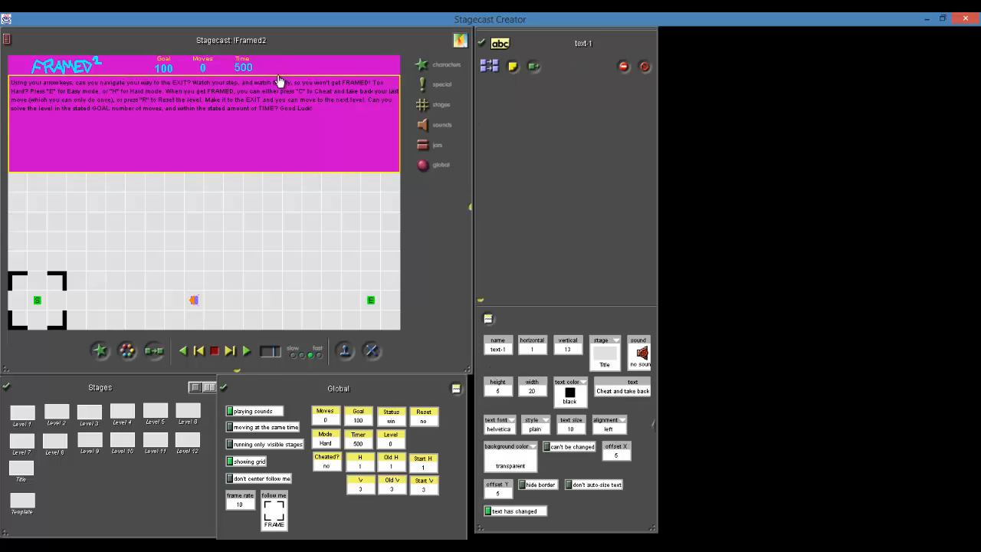
click(547, 422)
click(554, 432)
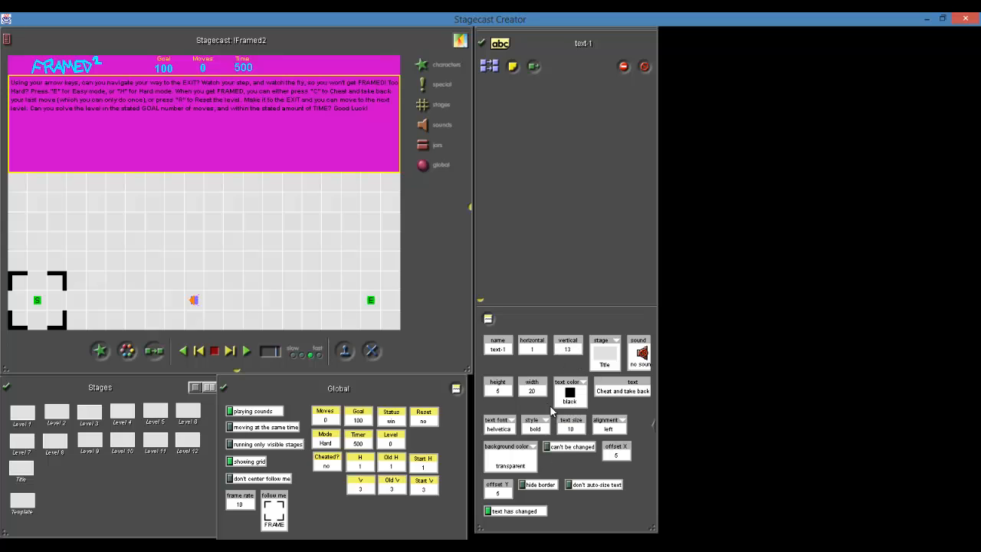
Try a text size of 16 for the instructions
click(577, 429)
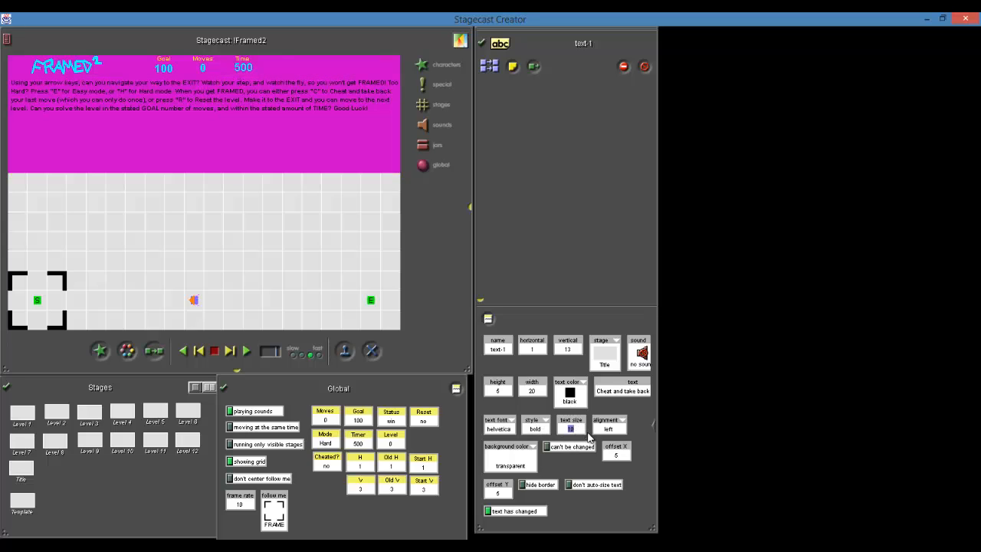
text(16)
key(Return)
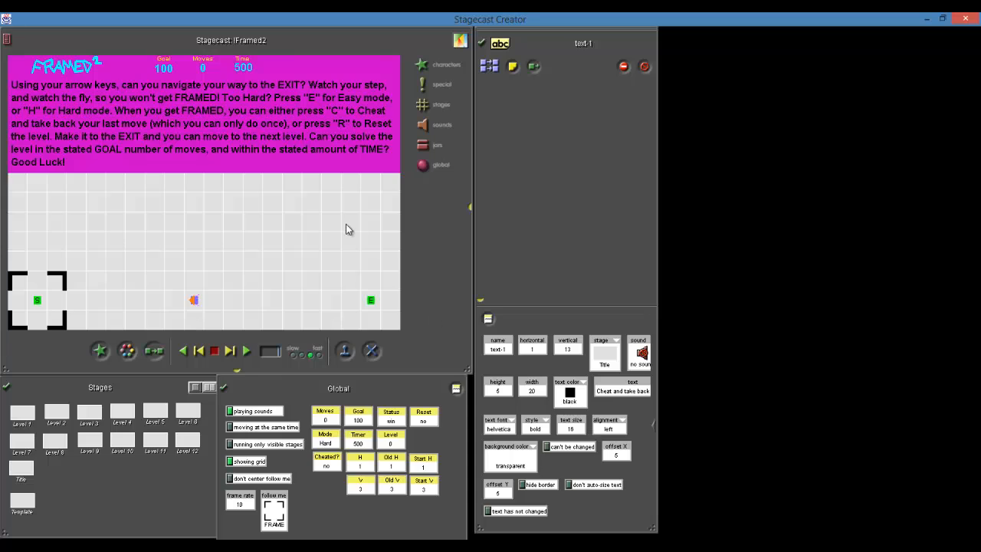
Set the instruction text's size to 14
double_click(575, 430)
text(14)
key(Return)
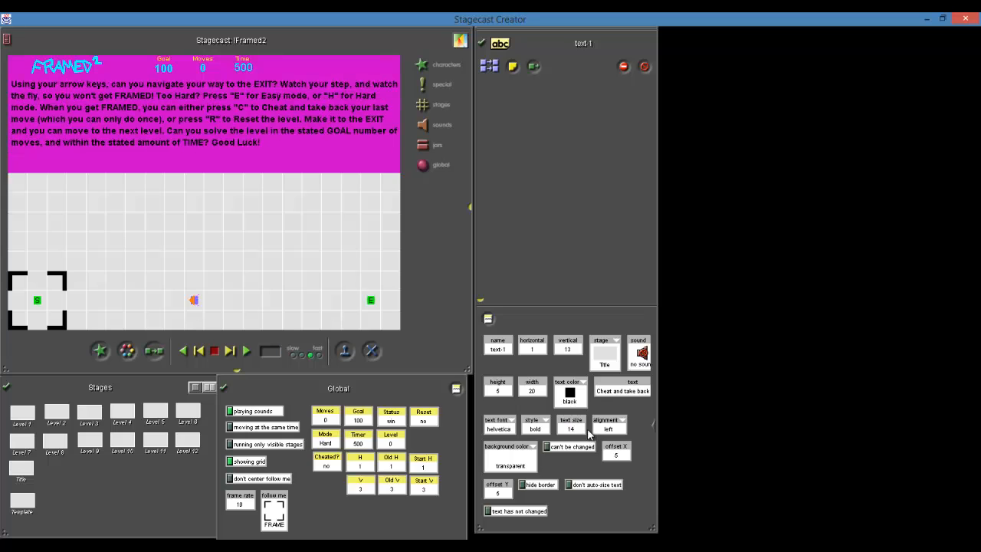
Reduce the instruction text box's height to 4 to free the lowest magenta row
click(55, 171)
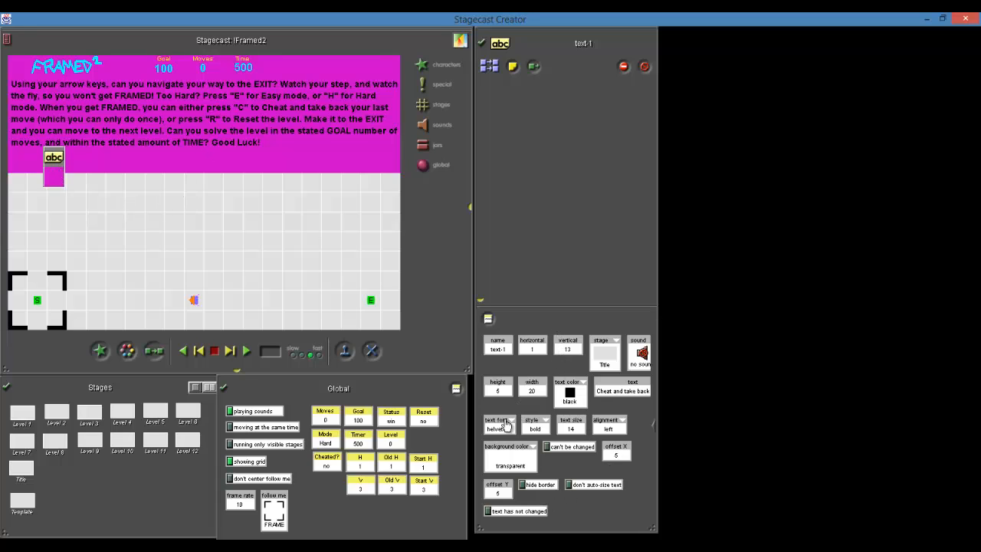
click(498, 391)
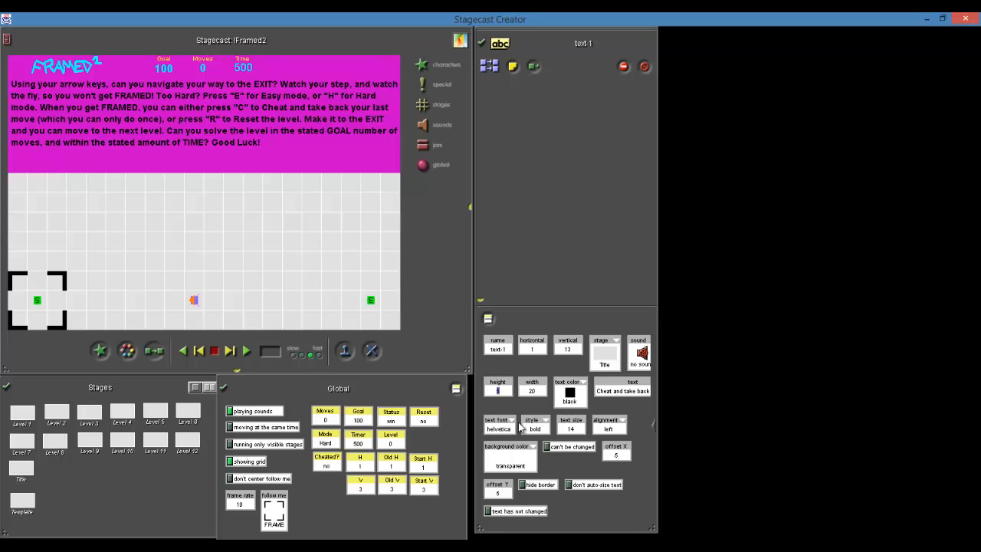
text(4)
Delete the magenta squares in the row beneath the instructions, leaving two squares at each end
click(62, 175)
key(Delete)
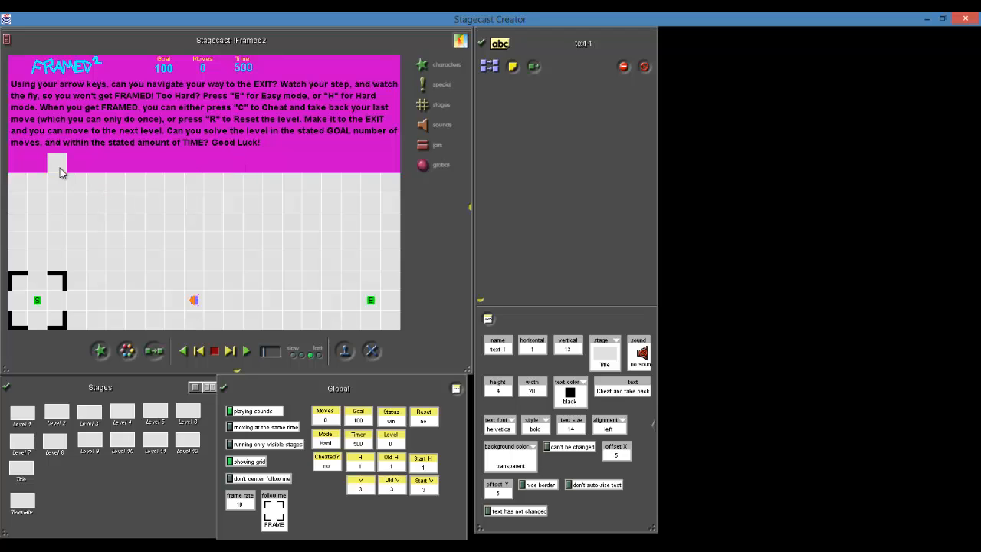
drag(61, 172, 346, 197)
key(Delete)
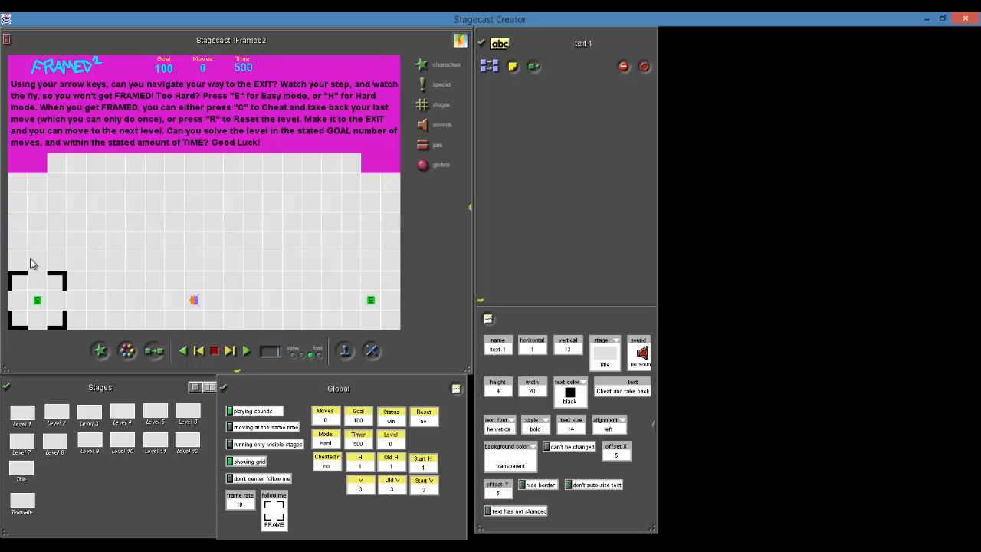
Move the FRAME character one square away diagonally and return it to its place around the start square
drag(63, 283, 72, 269)
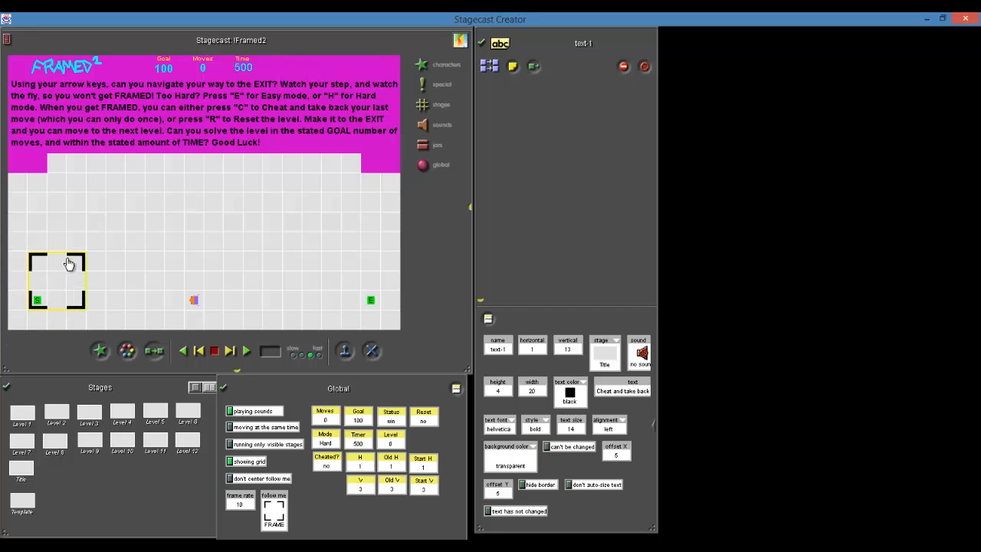
mouse_move(70, 263)
mouse_down()
mouse_move(59, 278)
mouse_move(59, 261)
mouse_up()
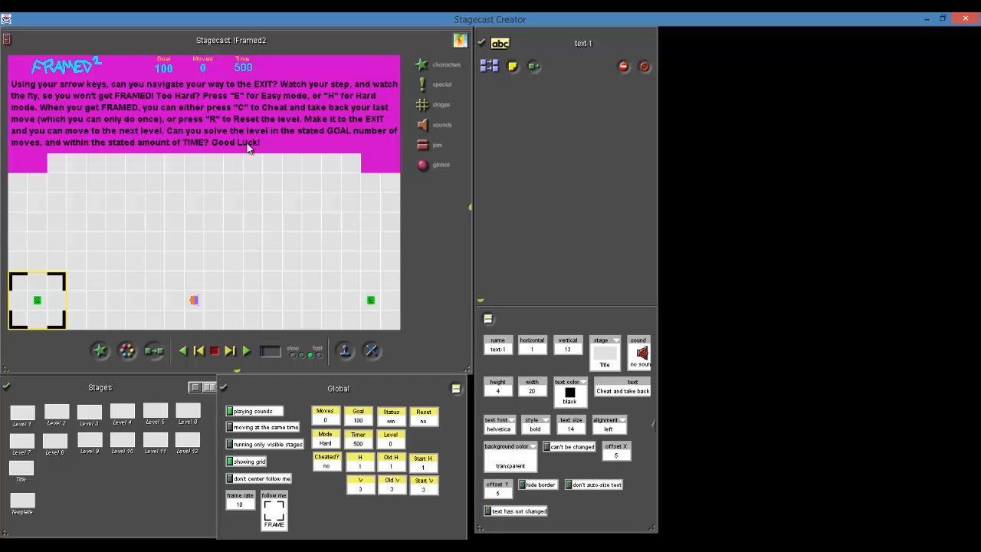
Indent the first line of the instruction text
click(92, 96)
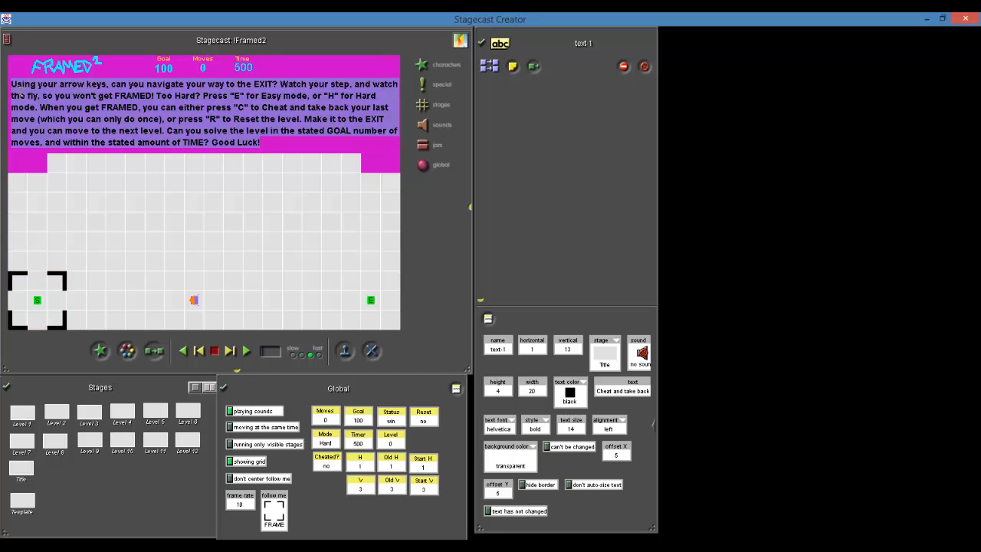
click(21, 84)
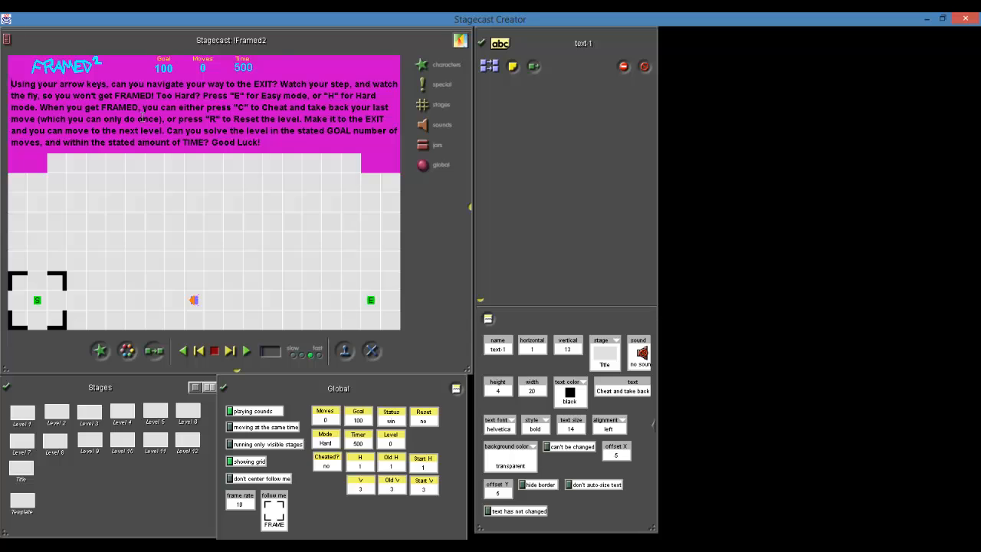
key(Tab)
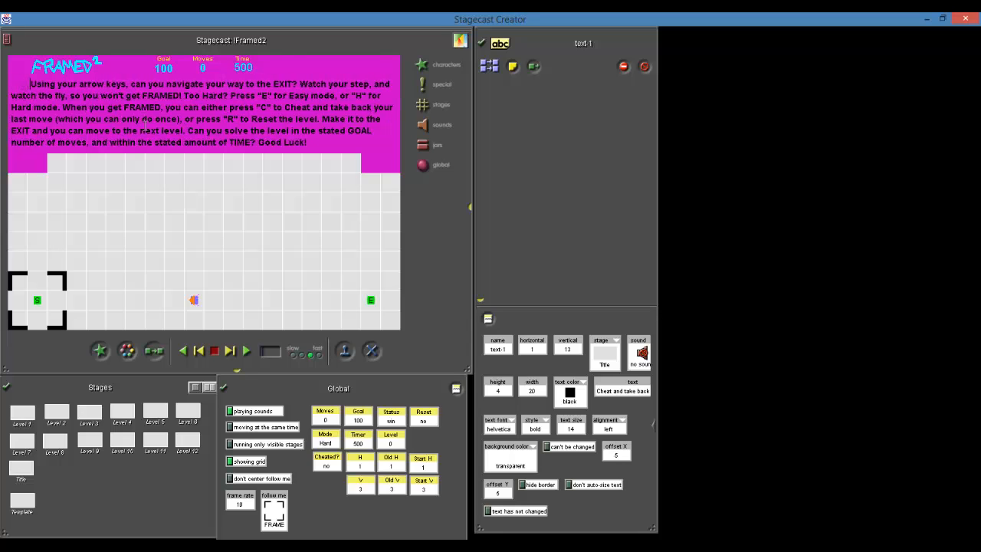
click(162, 188)
Move the FRAMED² title one square left to the stage's edge, and check the Goal, Moves and Time counters beside it
drag(73, 70, 53, 71)
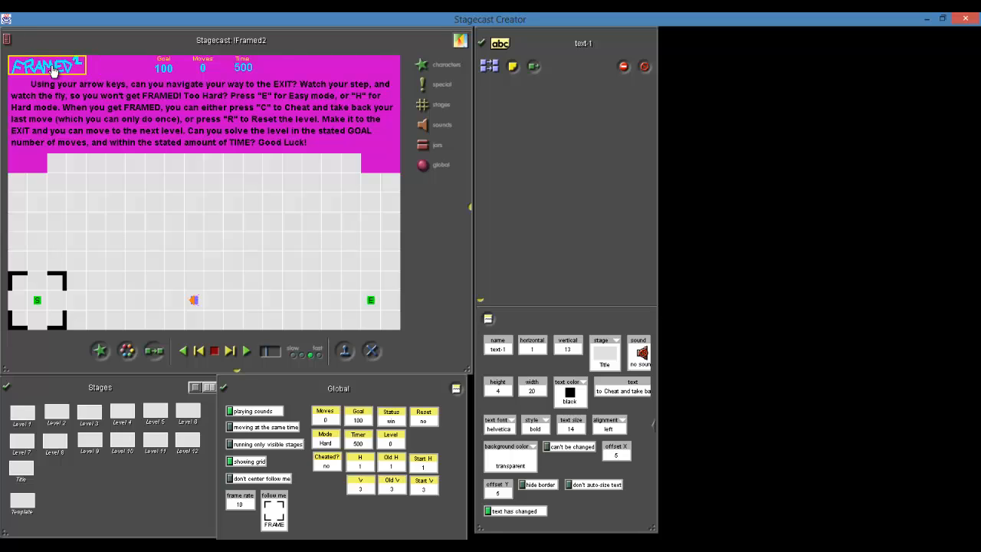
click(167, 70)
click(168, 73)
click(200, 69)
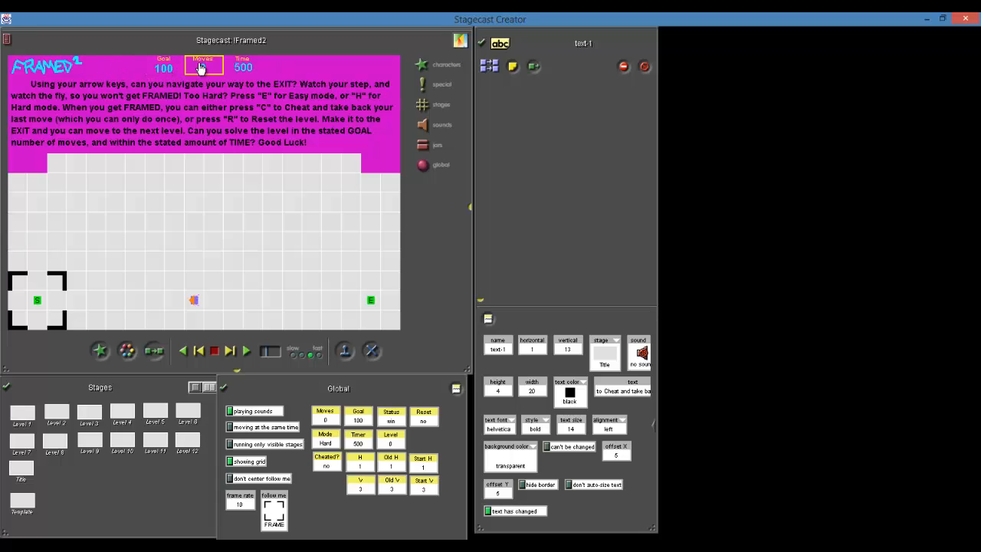
click(202, 70)
click(244, 70)
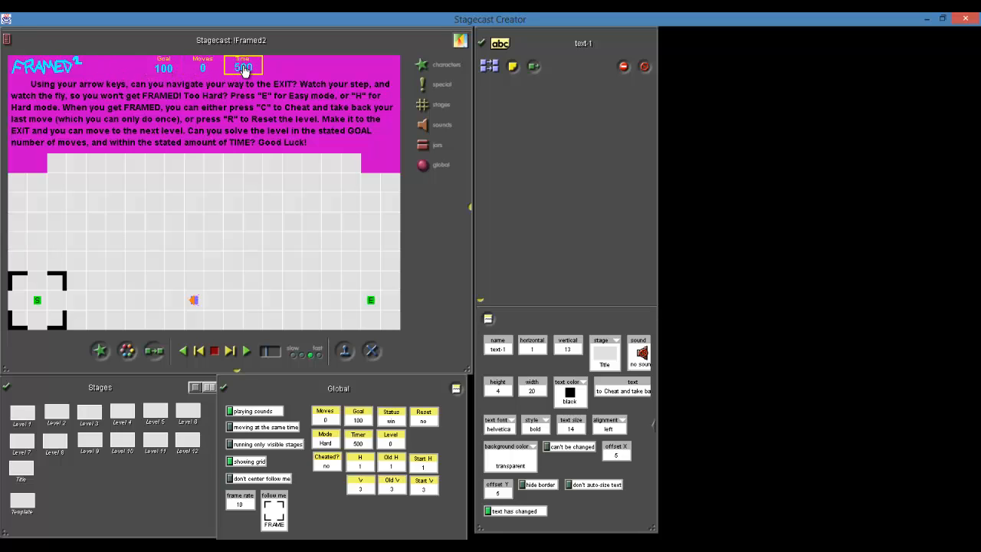
click(244, 71)
Preview the Solved and Cheated! appearances on the info squares after Time, and switch both back to Bar
right_click(268, 72)
click(284, 363)
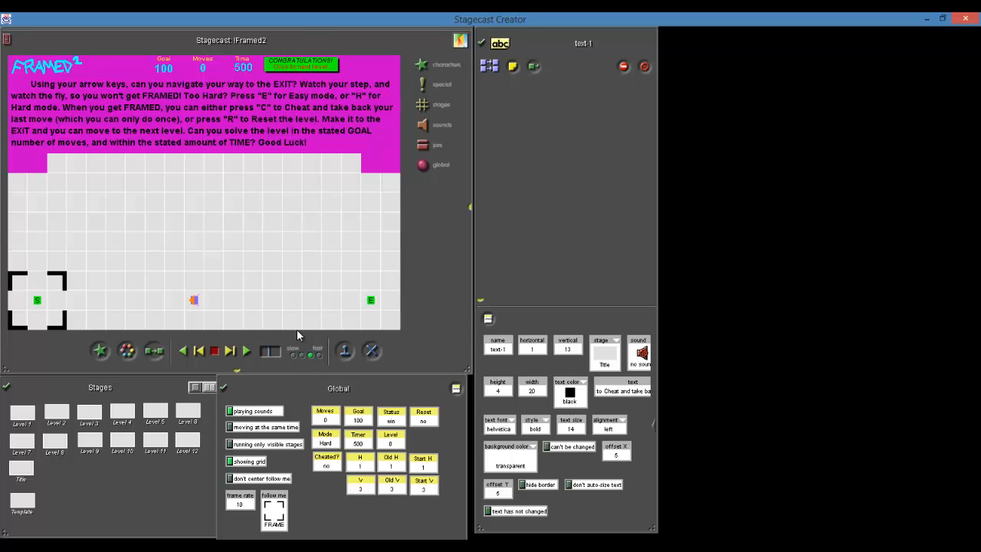
right_click(353, 70)
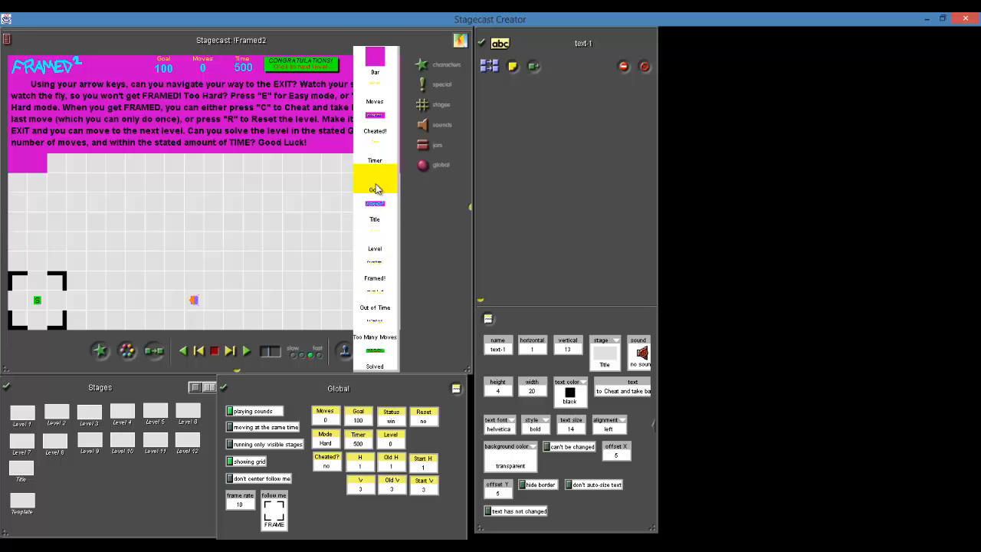
click(387, 135)
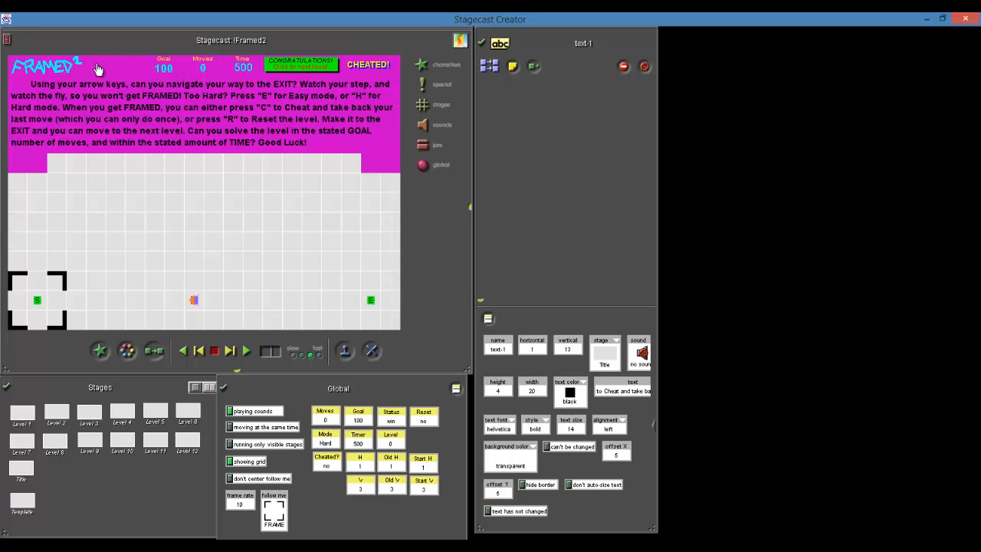
right_click(376, 69)
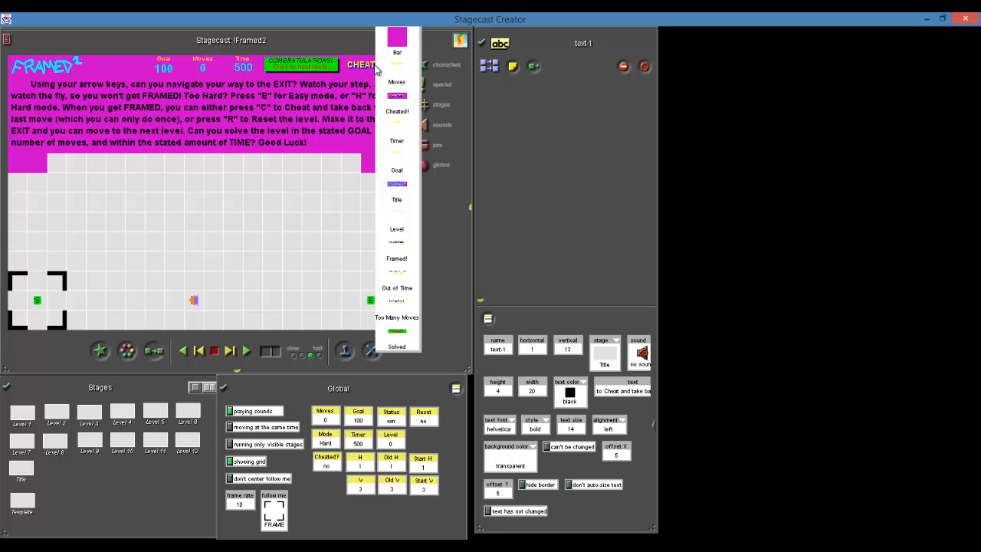
click(391, 46)
right_click(281, 69)
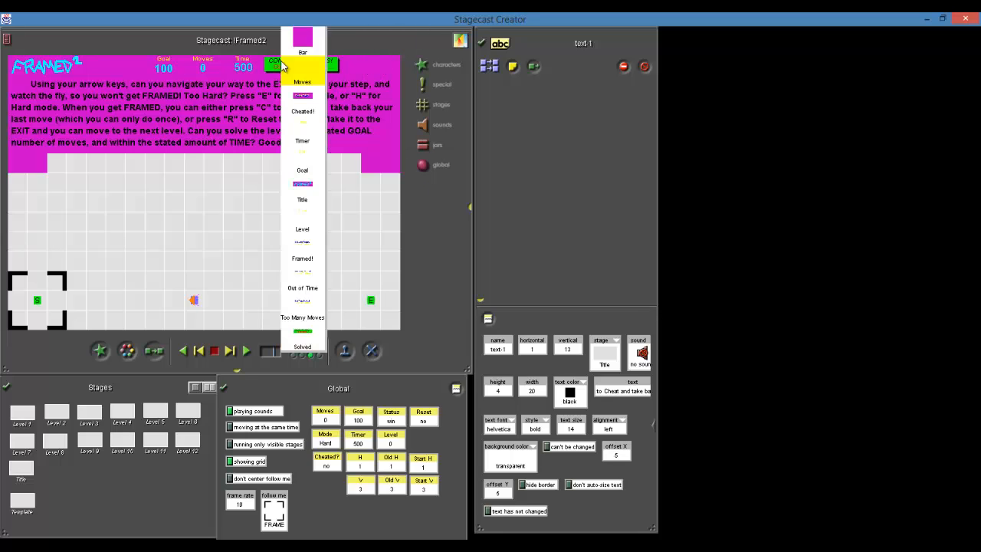
click(296, 42)
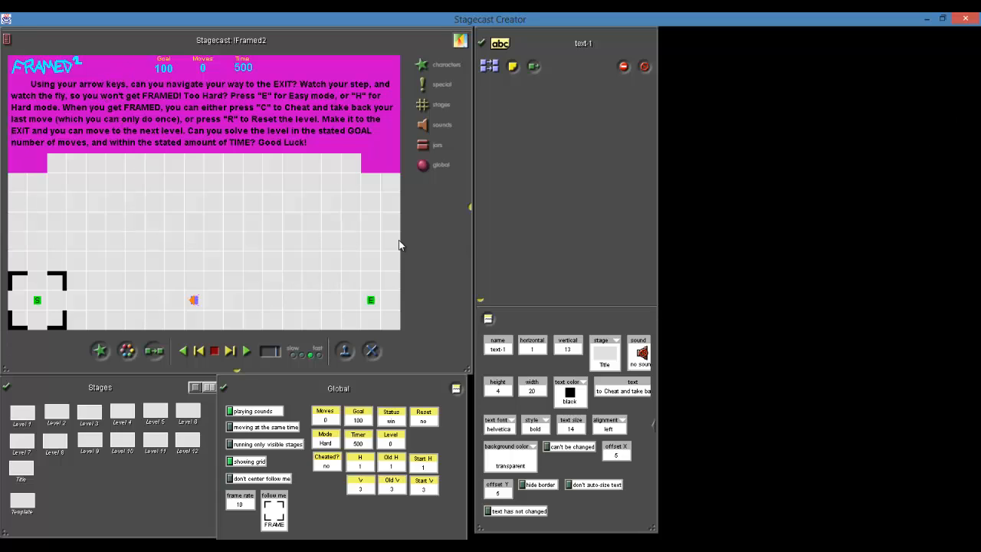
Close the instruction text's properties and place a new text box between the FRAMED² title and the Goal counter
click(481, 44)
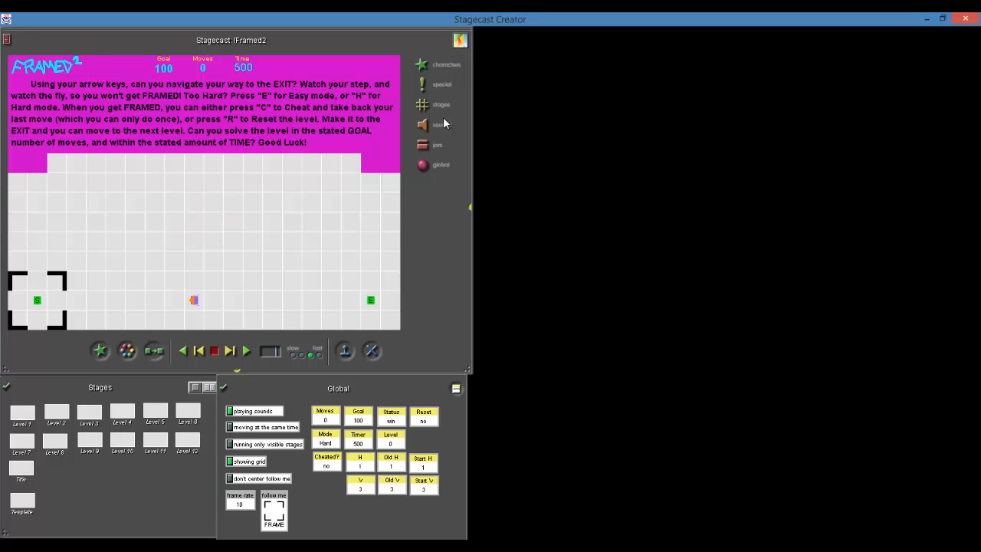
click(438, 89)
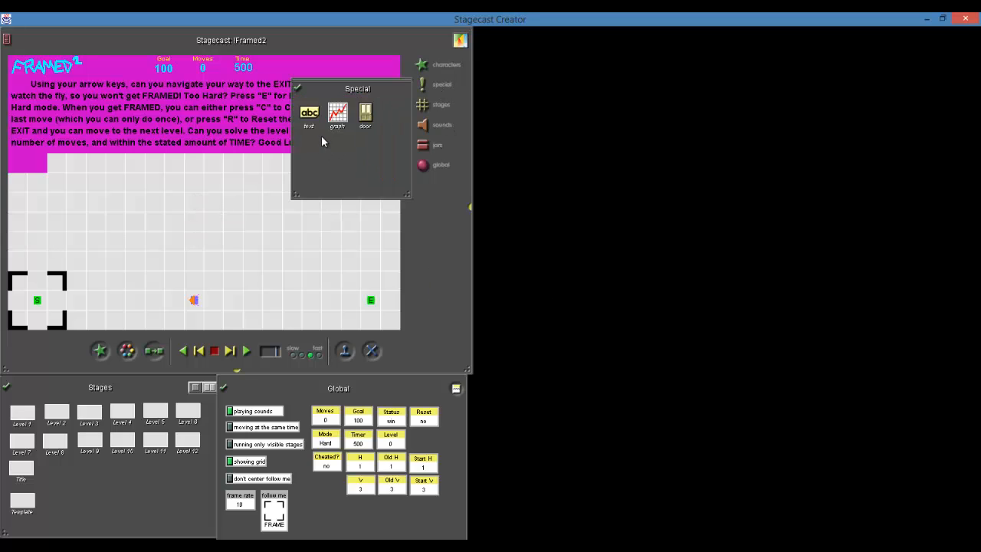
drag(309, 113, 96, 66)
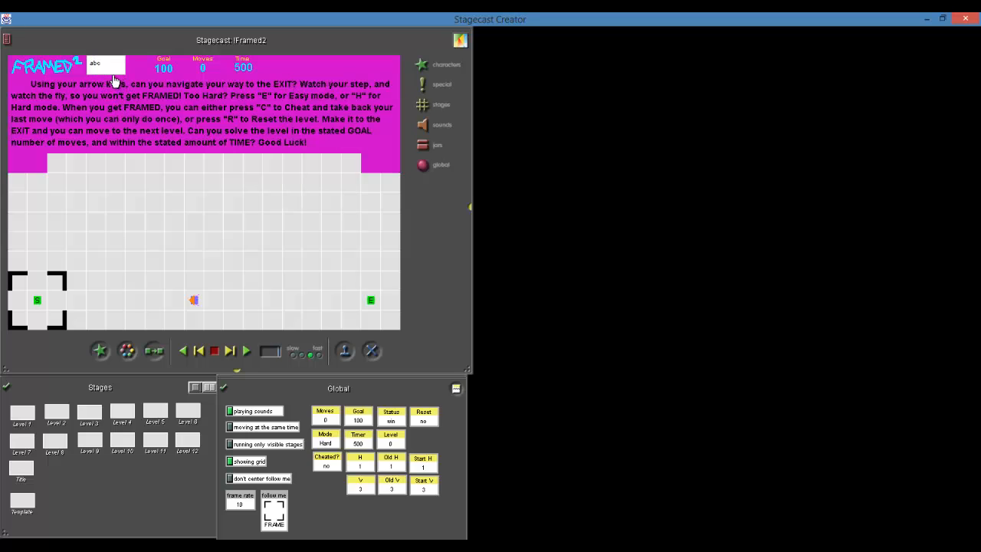
click(115, 80)
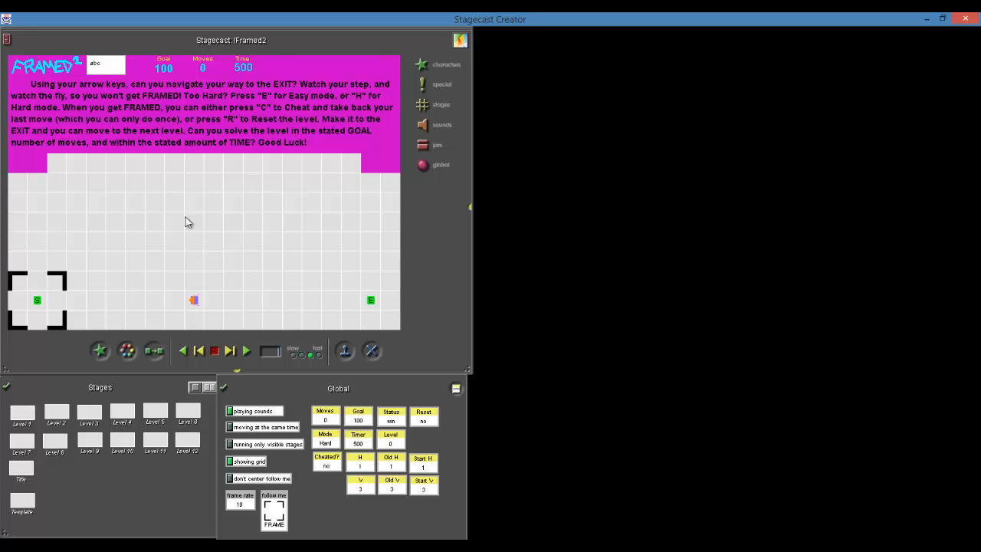
Set the new text box's width to 3 and close the open property windows
double_click(128, 71)
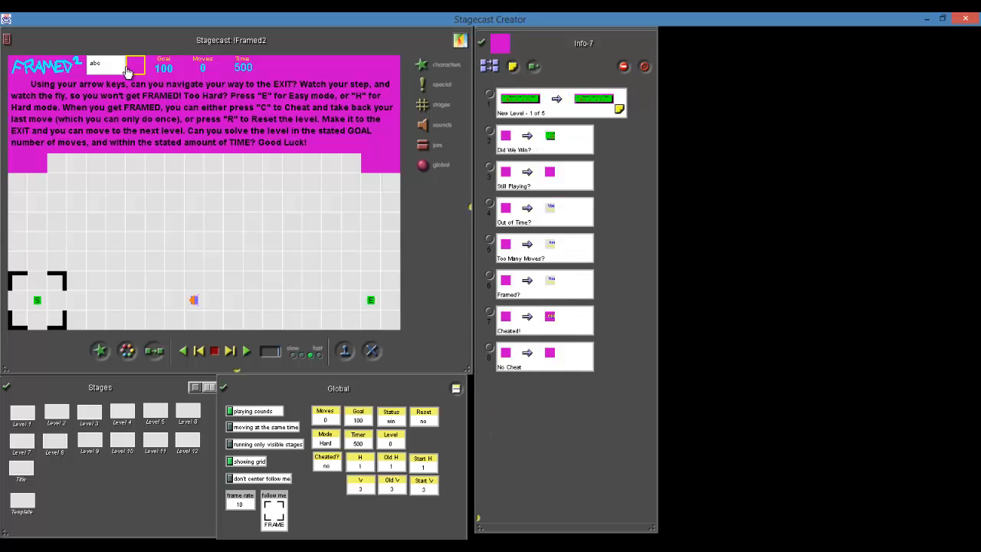
double_click(122, 68)
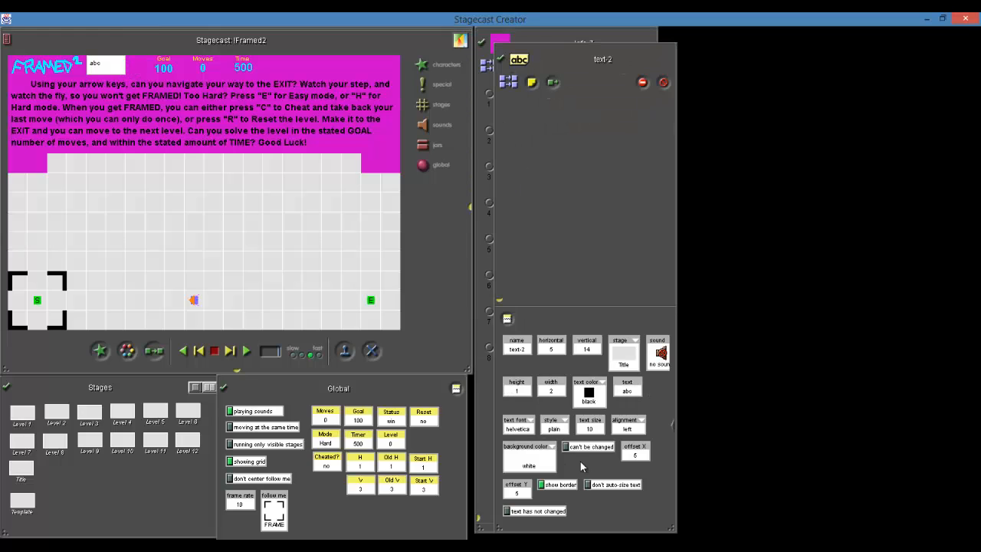
double_click(551, 391)
text(3)
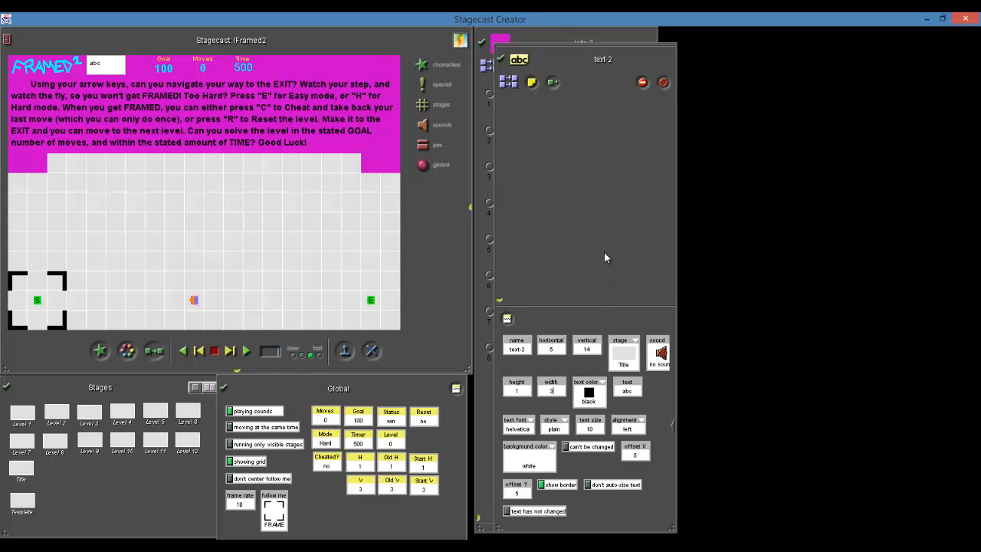
key(Return)
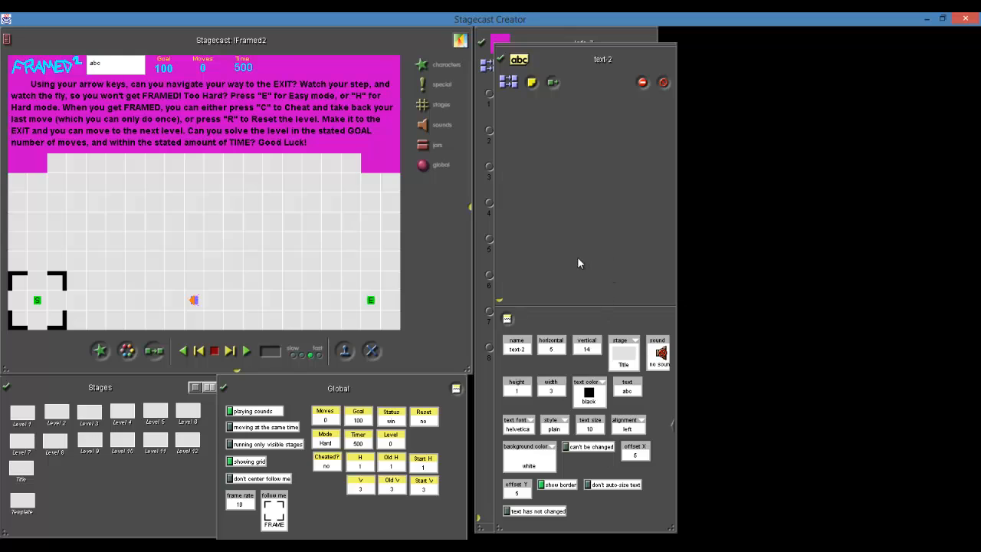
click(499, 59)
click(481, 41)
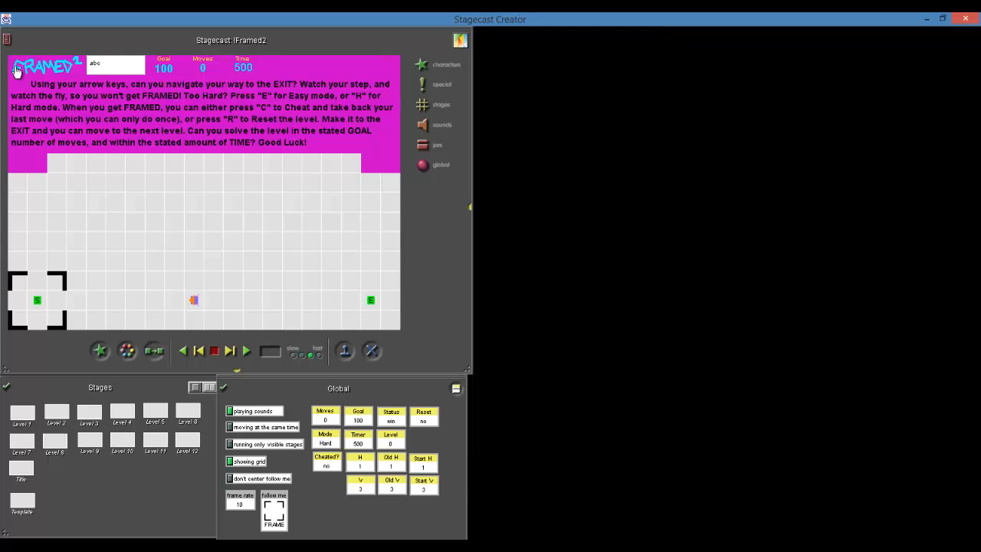
Enter a two-line "Created by" credit with the creator's name in the text box, and open its properties
click(105, 64)
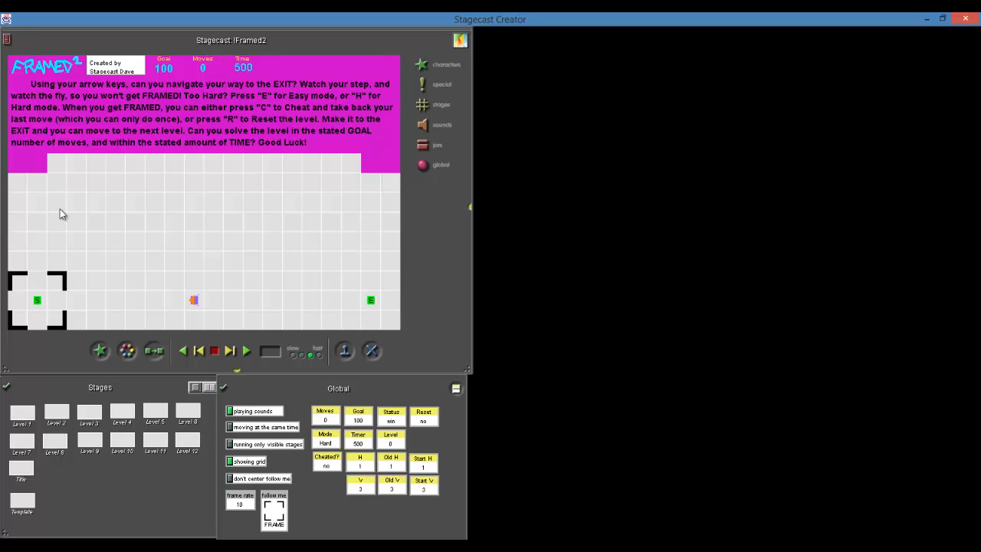
double_click(135, 61)
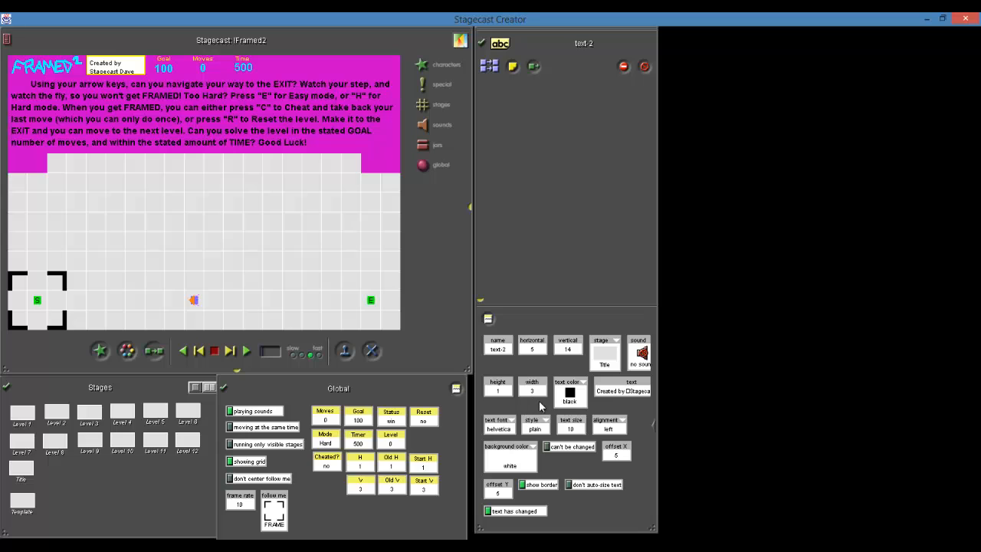
click(128, 253)
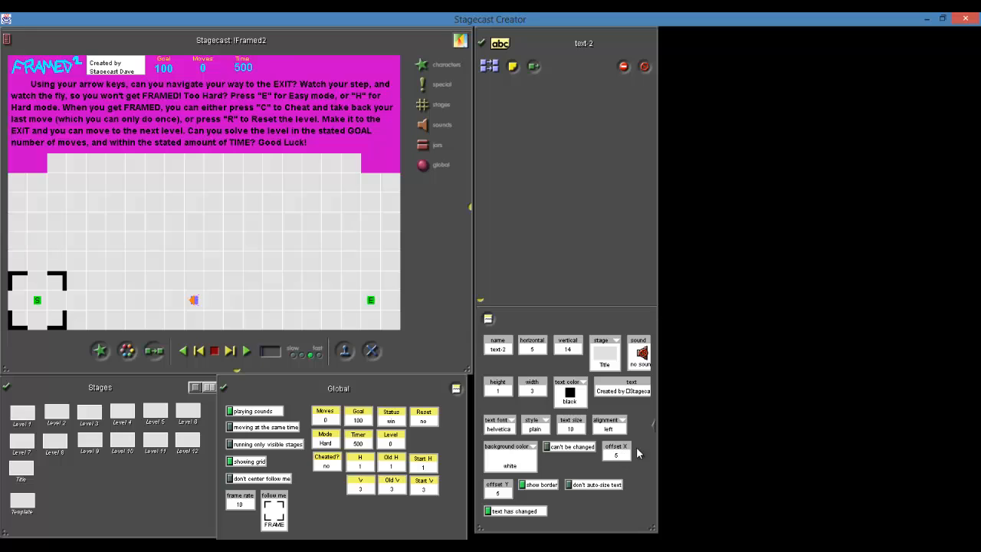
Try a Y offset of 0 on the credit text, and settle on 2
click(499, 493)
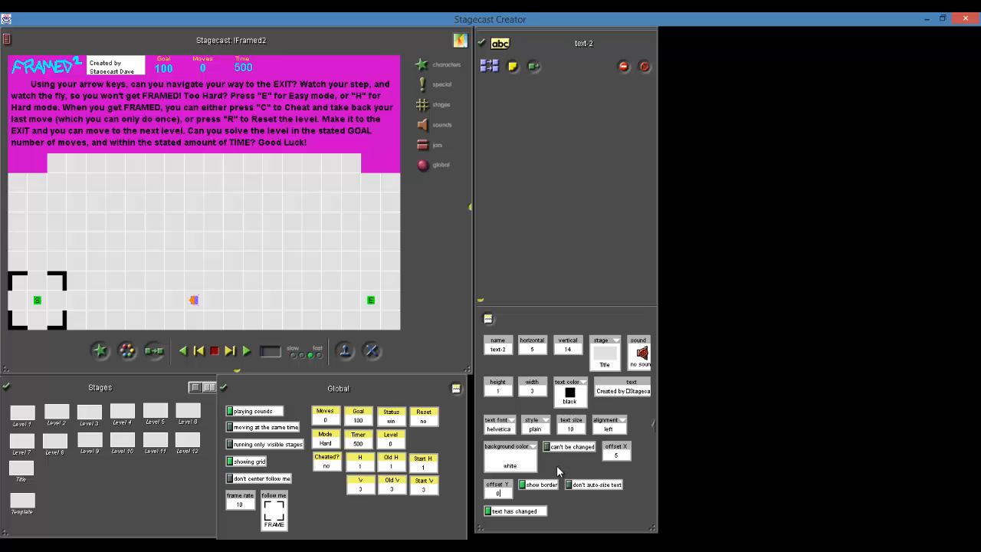
text(0)
key(Return)
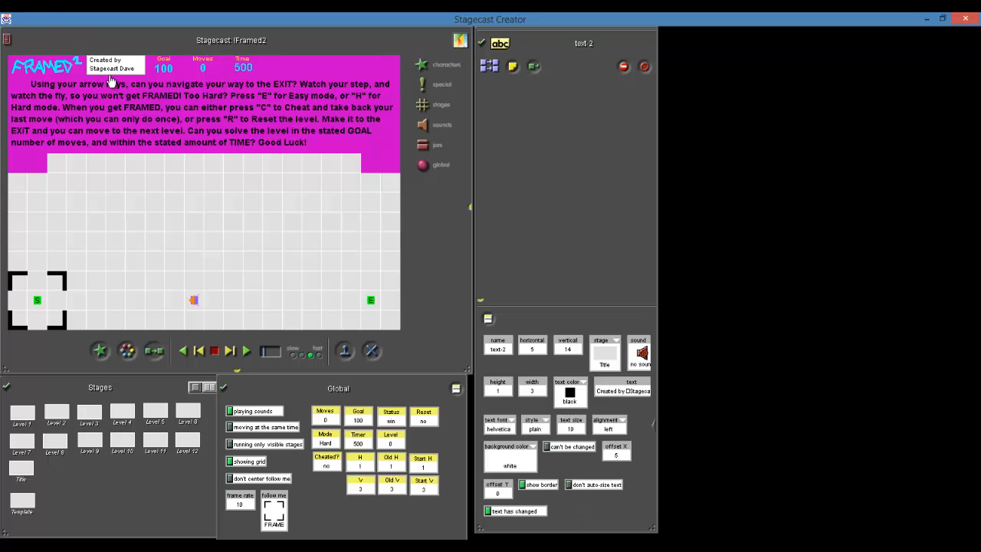
click(500, 494)
text(2)
key(Return)
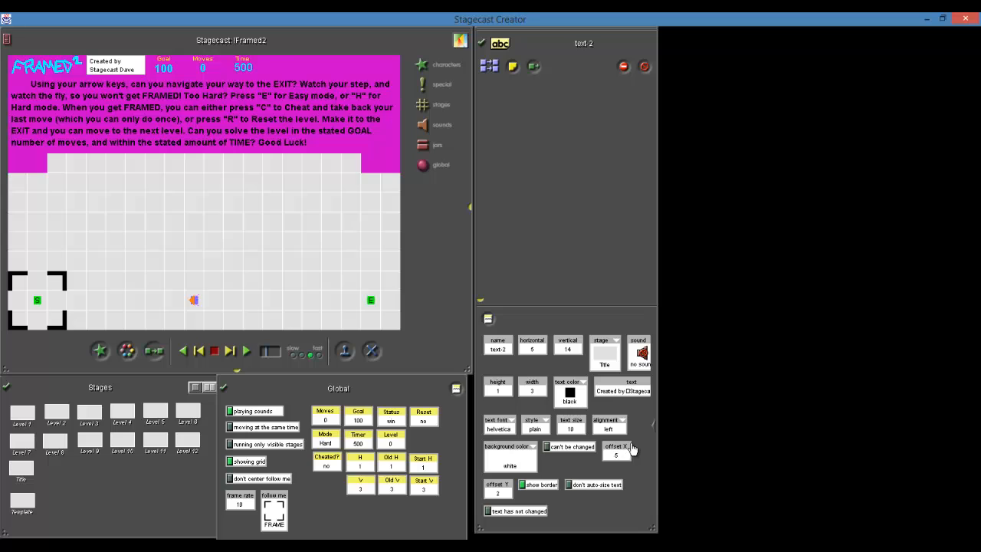
Set the credit text's alignment to center
click(620, 423)
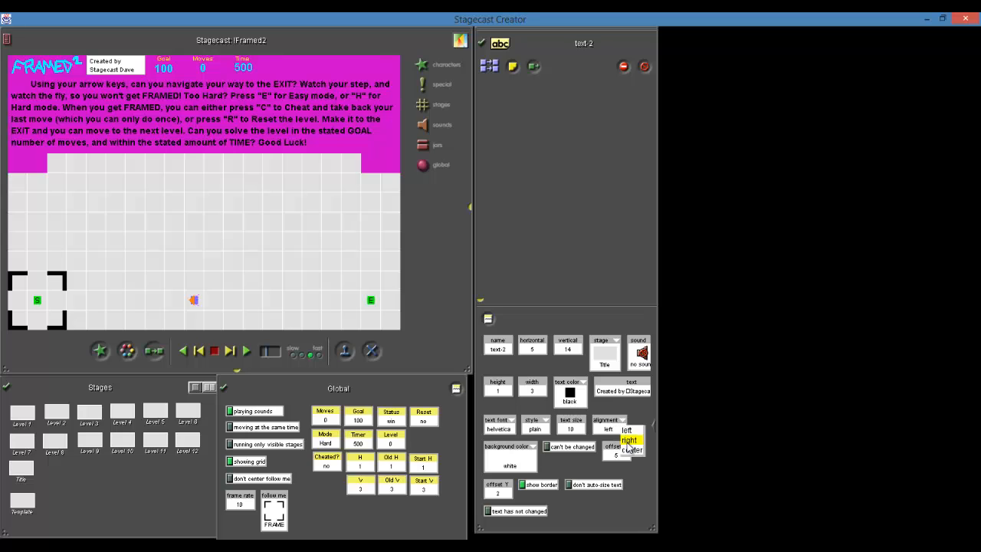
click(630, 451)
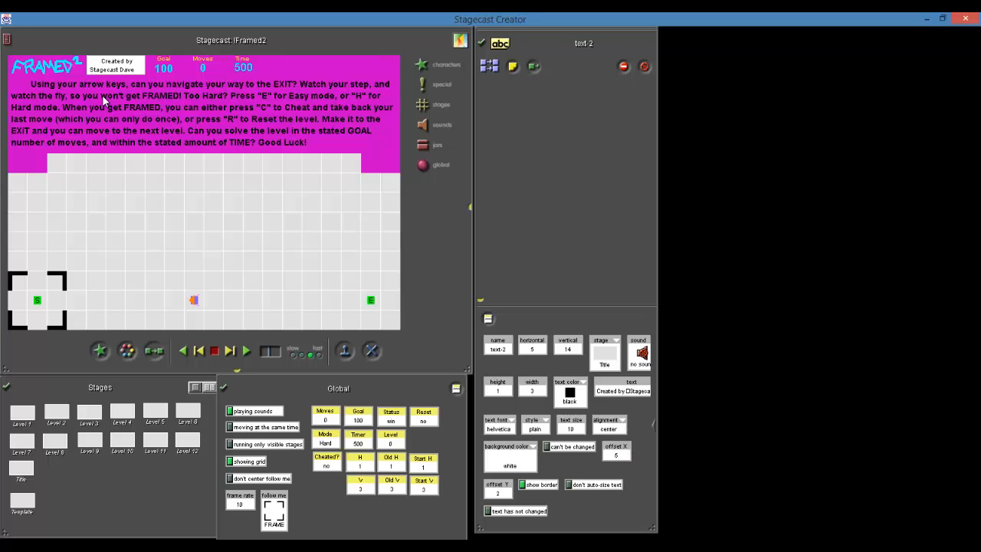
click(141, 68)
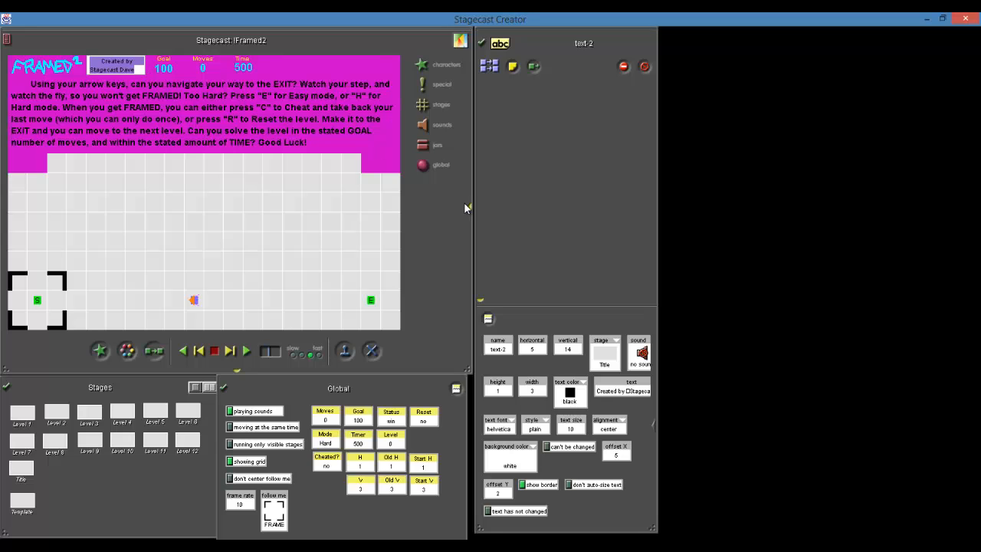
click(625, 422)
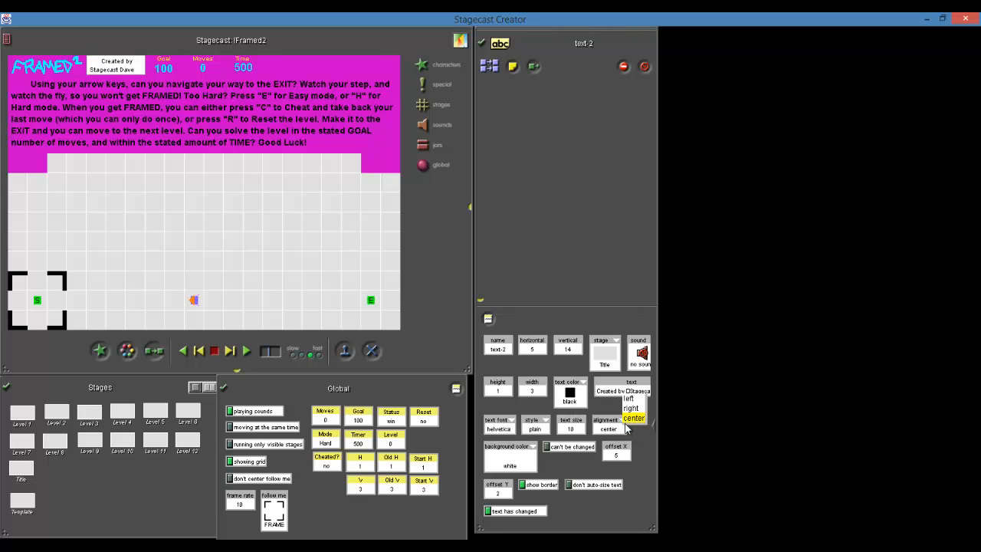
click(634, 414)
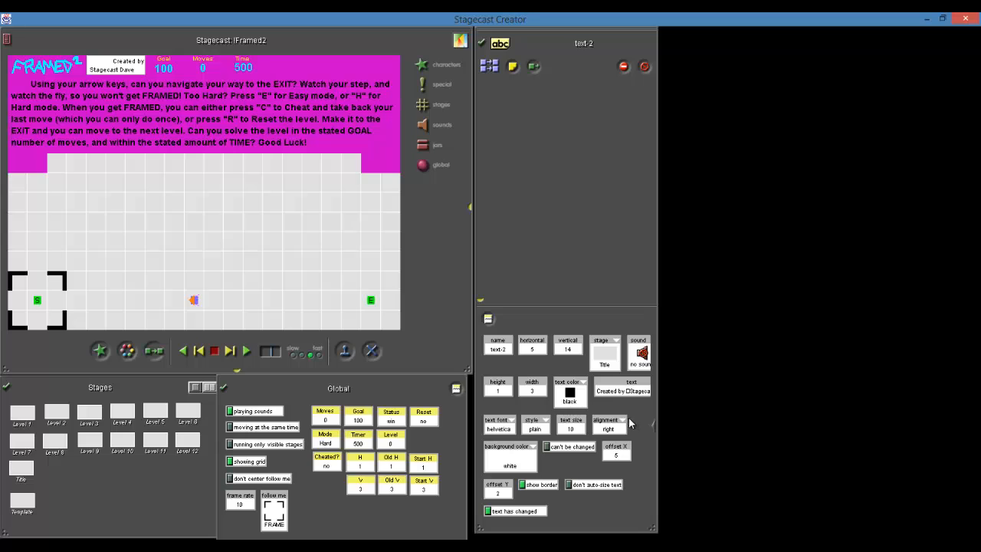
click(622, 427)
click(629, 429)
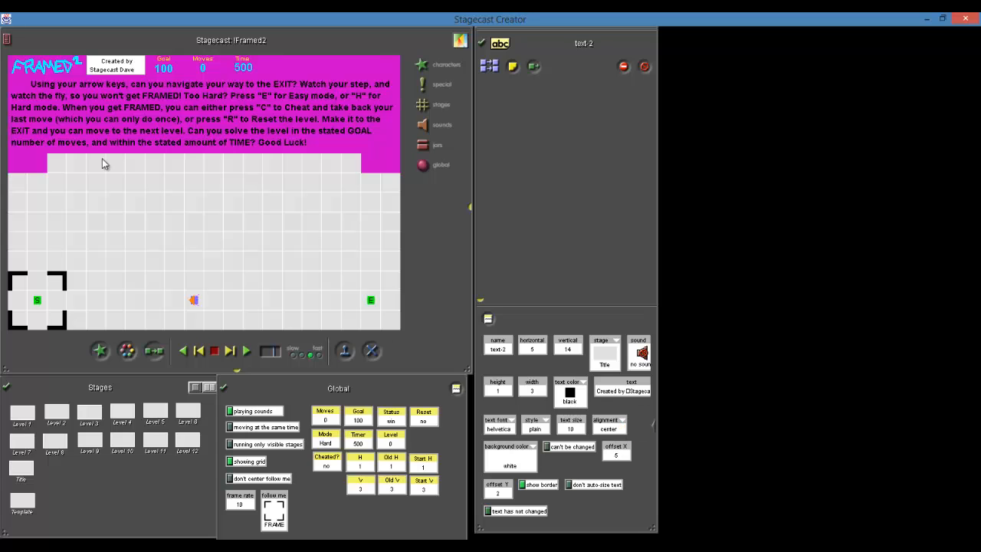
Insert a leading space before the creator's name on the credit's second line
click(139, 73)
click(139, 71)
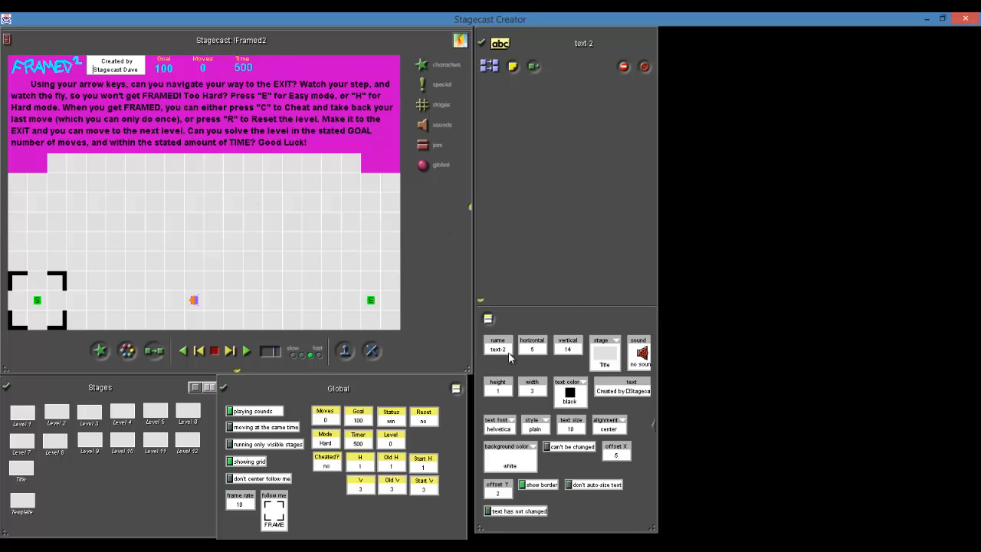
click(604, 271)
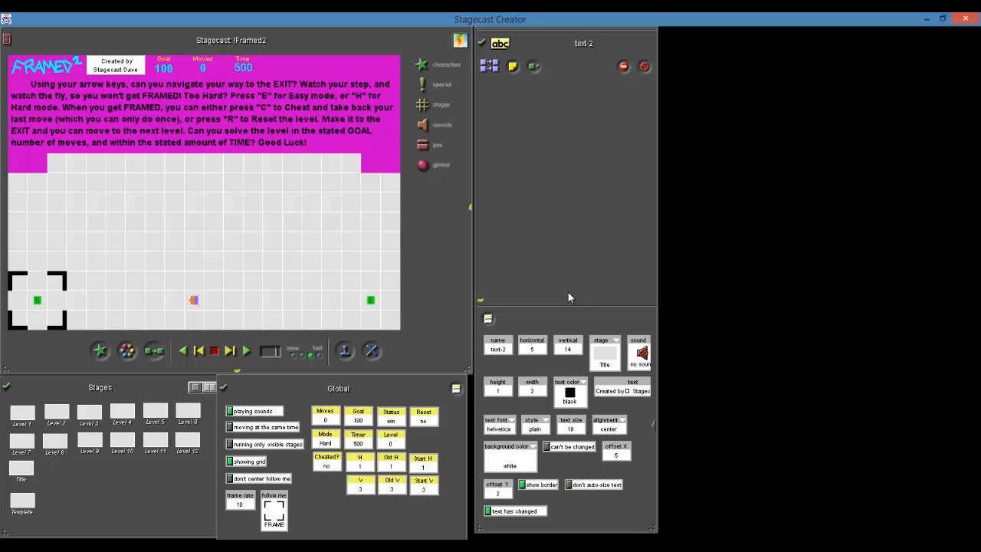
Make the credit text bold and hide its border
click(549, 424)
click(557, 436)
click(522, 484)
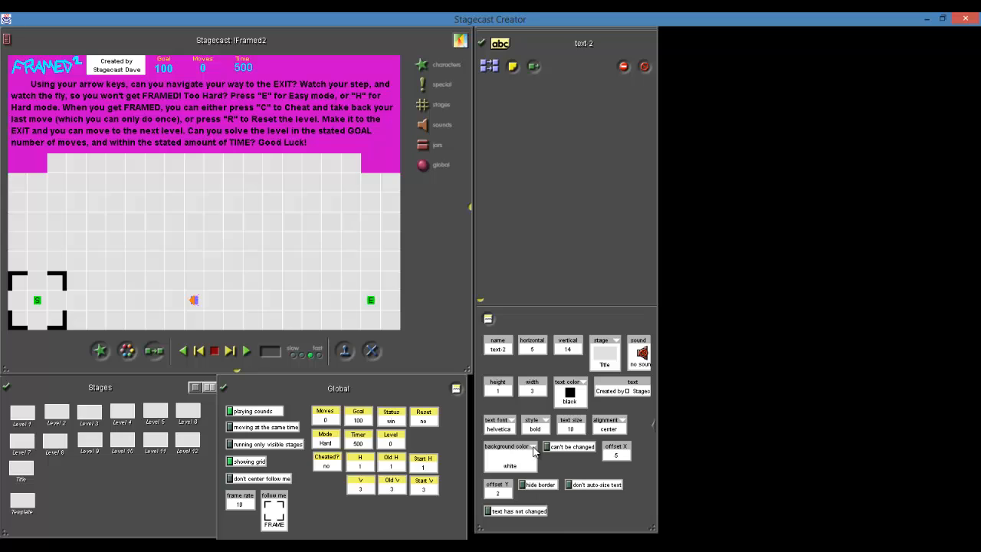
Give the credit text a transparent background and yellow lettering
click(534, 451)
click(543, 512)
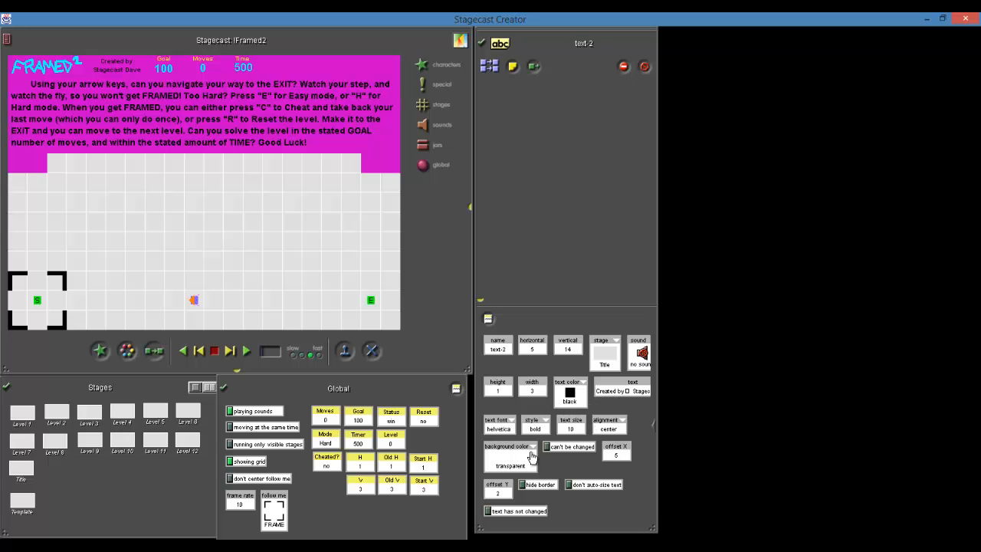
click(584, 384)
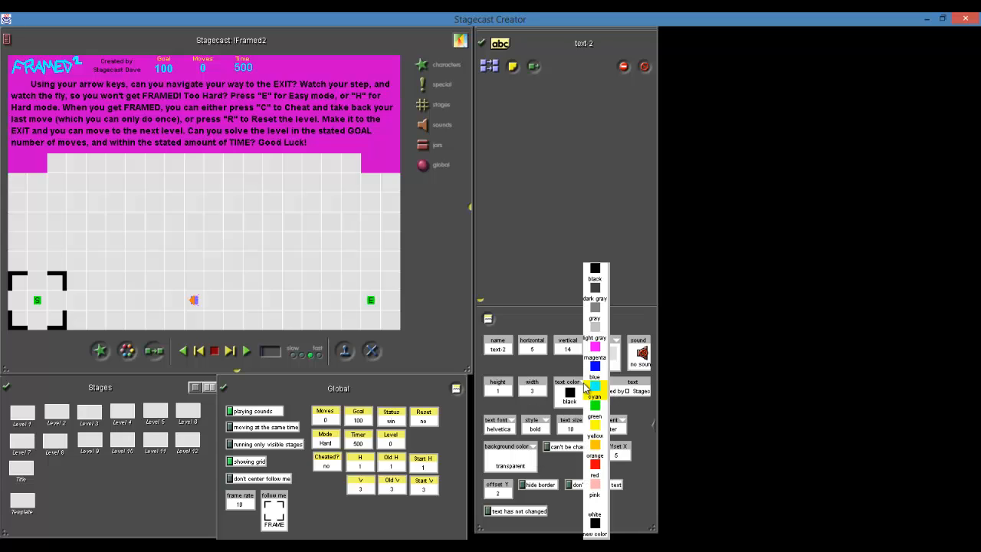
click(600, 435)
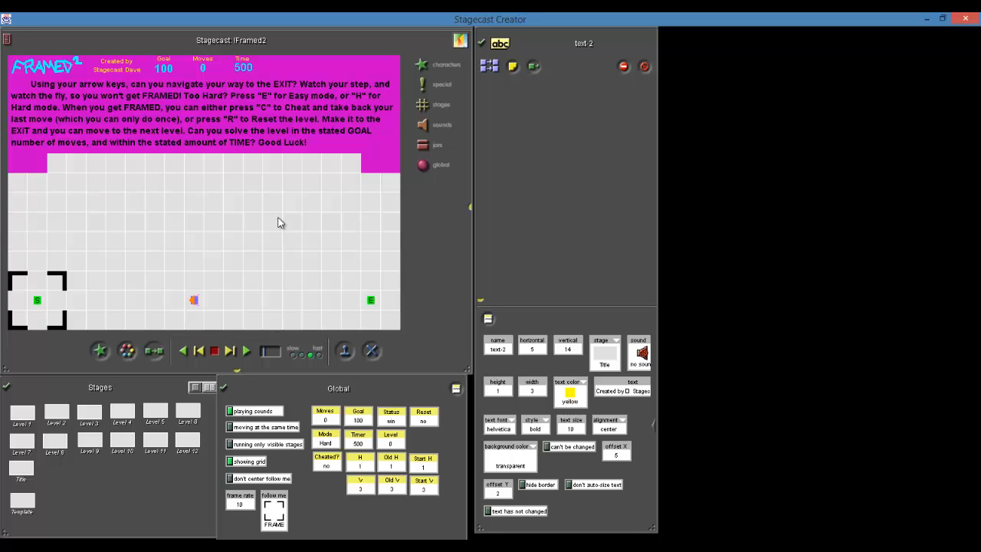
Move the orange character onto the magenta strip, and lay a winding path of copied blue Hard squares from S to E
drag(193, 305, 36, 163)
drag(194, 301, 38, 282)
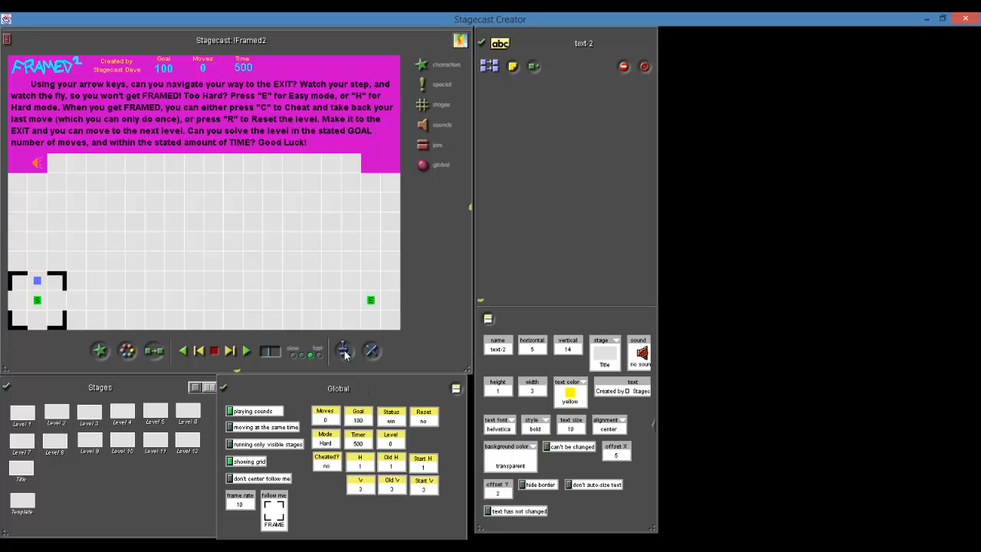
drag(37, 281, 261, 312)
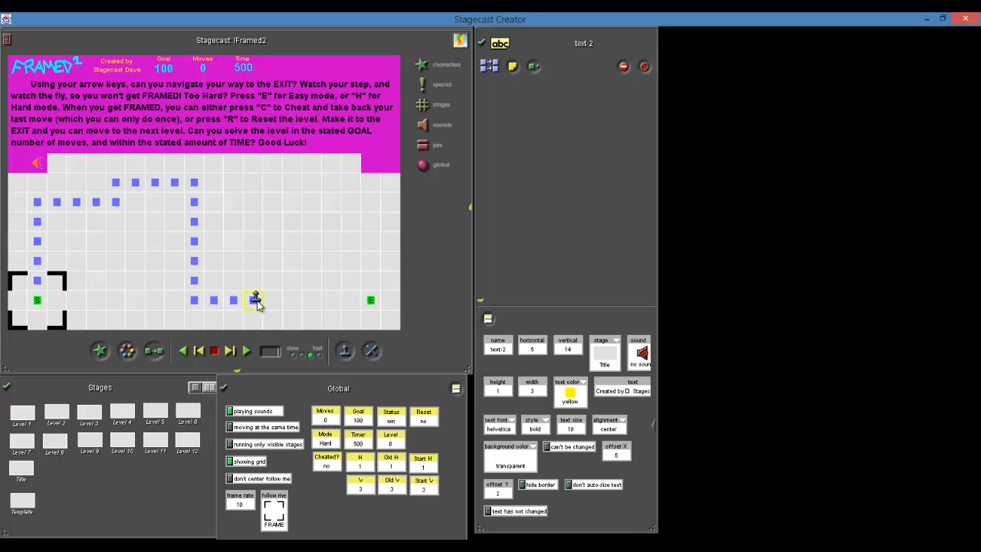
mouse_move(256, 300)
mouse_down()
mouse_move(278, 314)
mouse_move(277, 211)
mouse_move(374, 215)
mouse_move(377, 285)
mouse_up()
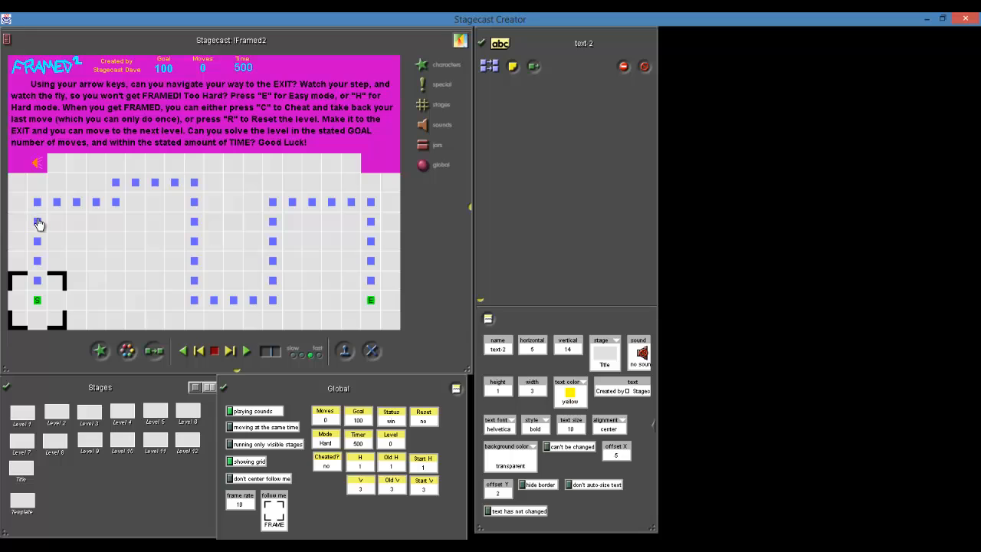
Delete individual blue squares along the whole path from S to E to leave gaps between the remaining ones
drag(36, 223, 50, 205)
key(Delete)
click(98, 206)
key(Delete)
click(135, 184)
key(Delete)
click(176, 182)
key(Delete)
click(193, 203)
key(Delete)
click(196, 281)
key(Delete)
click(216, 302)
key(Delete)
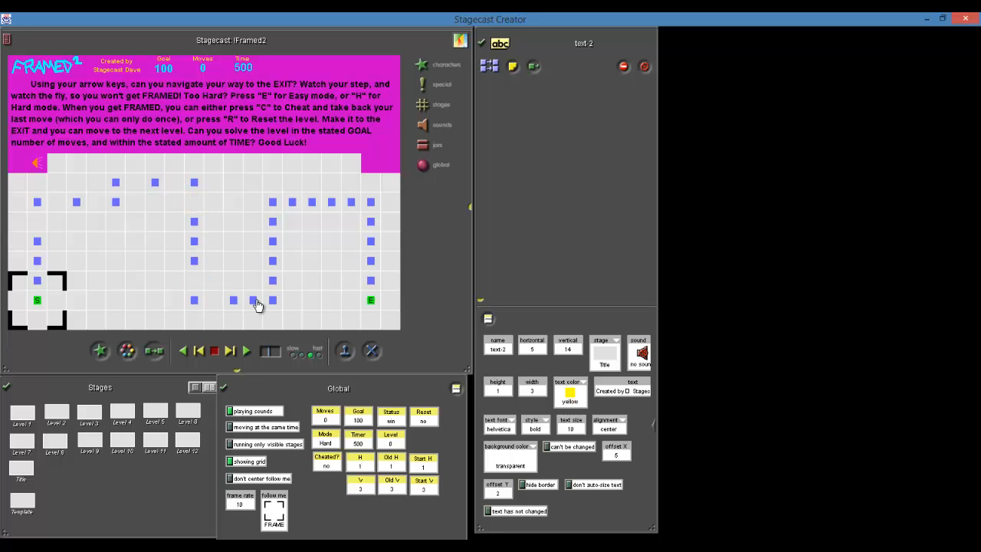
click(255, 302)
key(Delete)
key(Delete)
click(272, 222)
key(Delete)
click(292, 203)
key(Delete)
click(352, 202)
key(Delete)
click(372, 221)
key(Delete)
Try the frame along the path's upper start, and place a red Easy square two squares below the top row's first blue square
drag(63, 318, 111, 222)
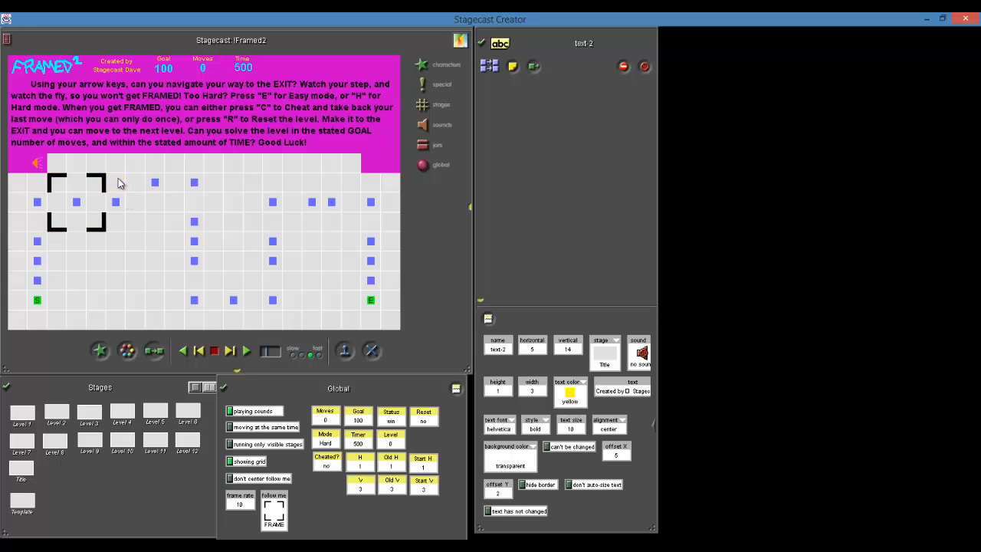
drag(102, 229, 144, 233)
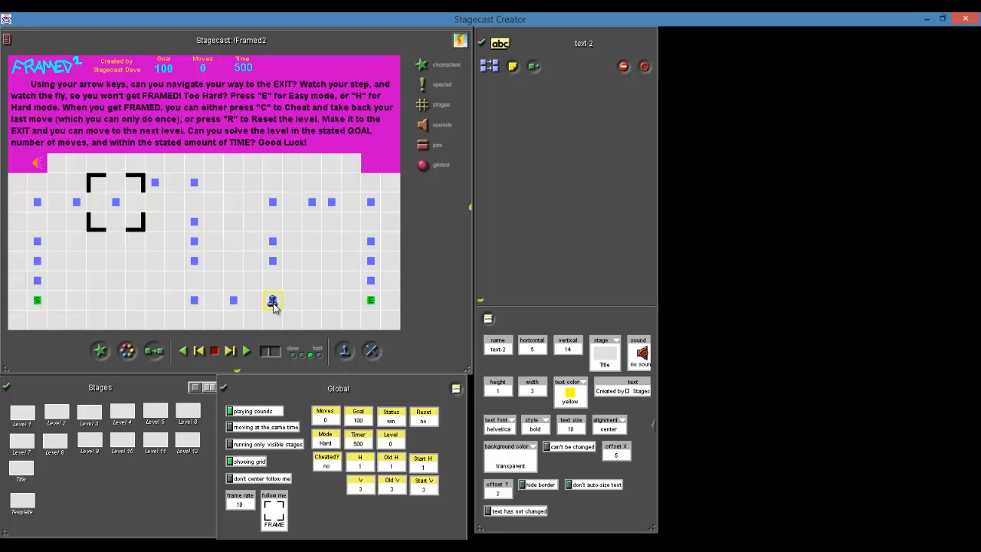
click(122, 284)
right_click(120, 285)
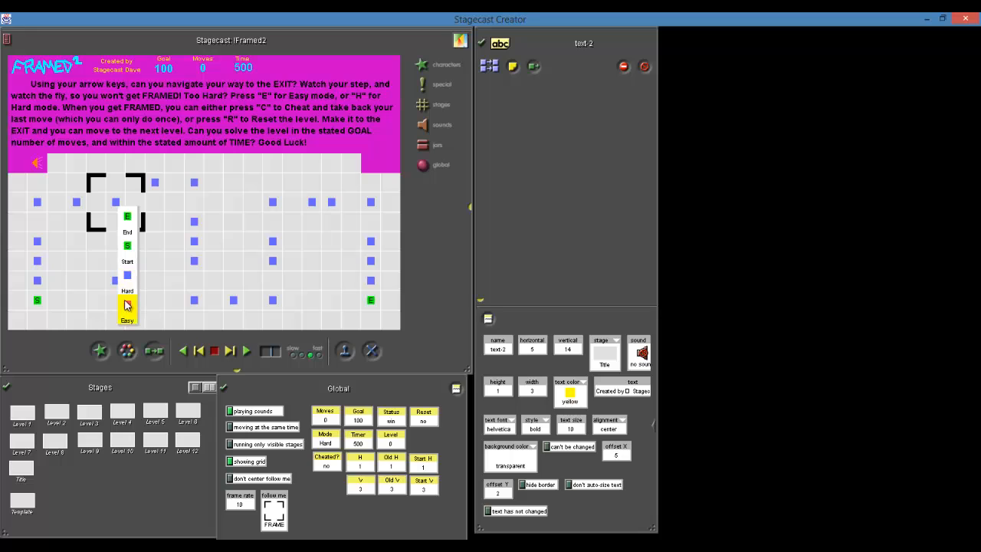
click(126, 302)
drag(119, 292, 157, 240)
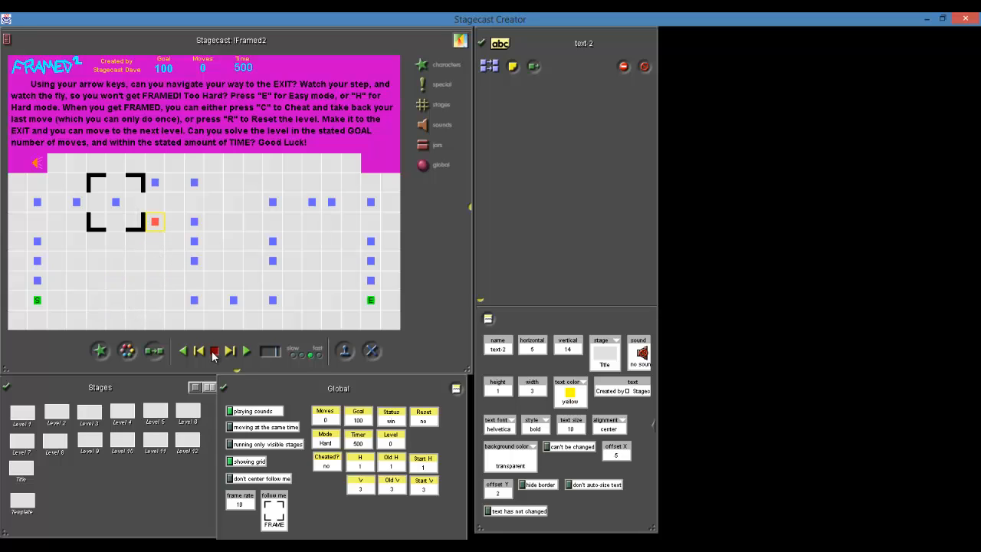
Duplicate the red Easy square into three copies in the row below S and two on a diagonal above them
click(344, 354)
click(155, 222)
mouse_move(154, 222)
mouse_down()
mouse_move(191, 230)
mouse_move(99, 334)
mouse_move(35, 322)
mouse_move(97, 323)
mouse_up()
mouse_move(35, 304)
mouse_down()
mouse_move(135, 274)
mouse_move(96, 244)
mouse_move(81, 266)
mouse_up()
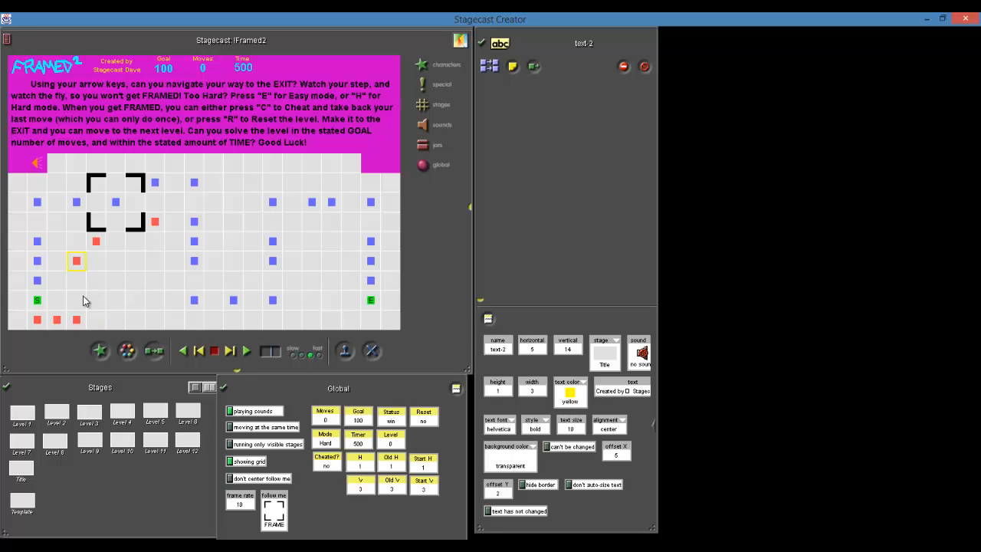
Move two Easy squares from the bottom row into the first Easy square's column, two and four squares below it
click(81, 321)
drag(57, 321, 156, 271)
drag(39, 322, 152, 305)
Remove the blue square at the upper path's step before the top row, and return the frame to S
mouse_move(131, 237)
mouse_down()
mouse_move(64, 245)
mouse_move(66, 237)
mouse_move(162, 230)
mouse_move(126, 233)
mouse_move(132, 213)
mouse_move(135, 226)
mouse_move(121, 204)
mouse_move(134, 230)
mouse_up()
mouse_move(117, 208)
drag(116, 214, 127, 267)
drag(130, 230, 62, 324)
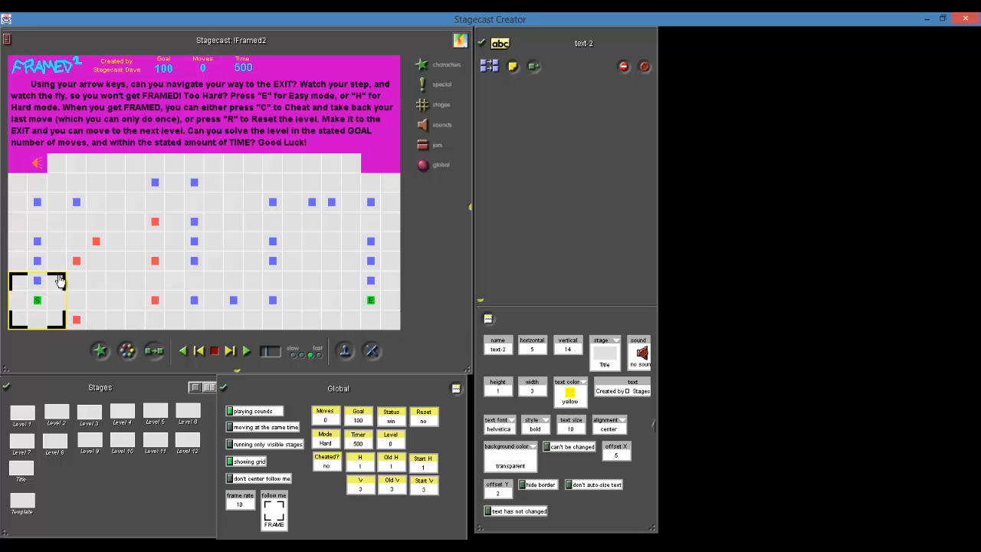
Center the frame on the blue square at the top of the path's middle column
click(50, 259)
drag(56, 332, 213, 215)
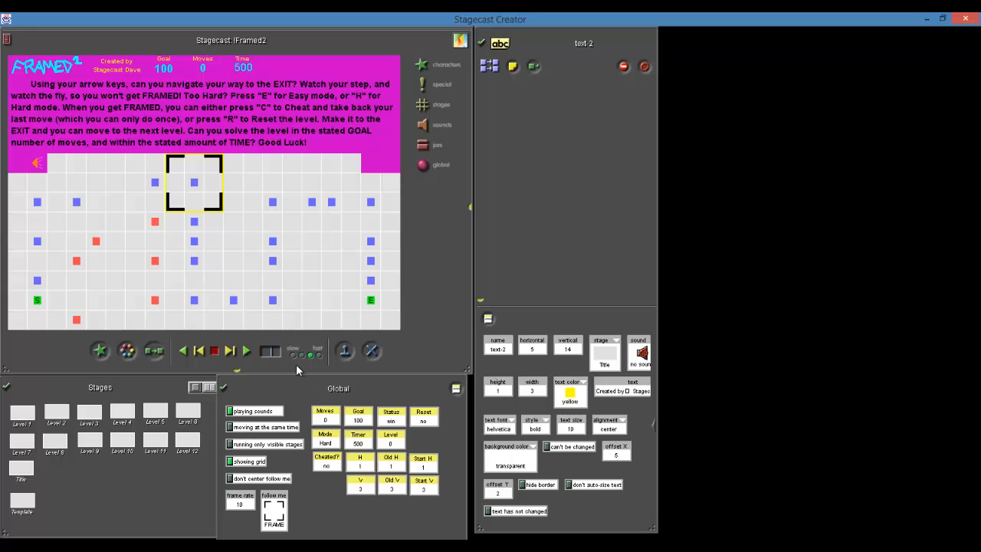
click(341, 354)
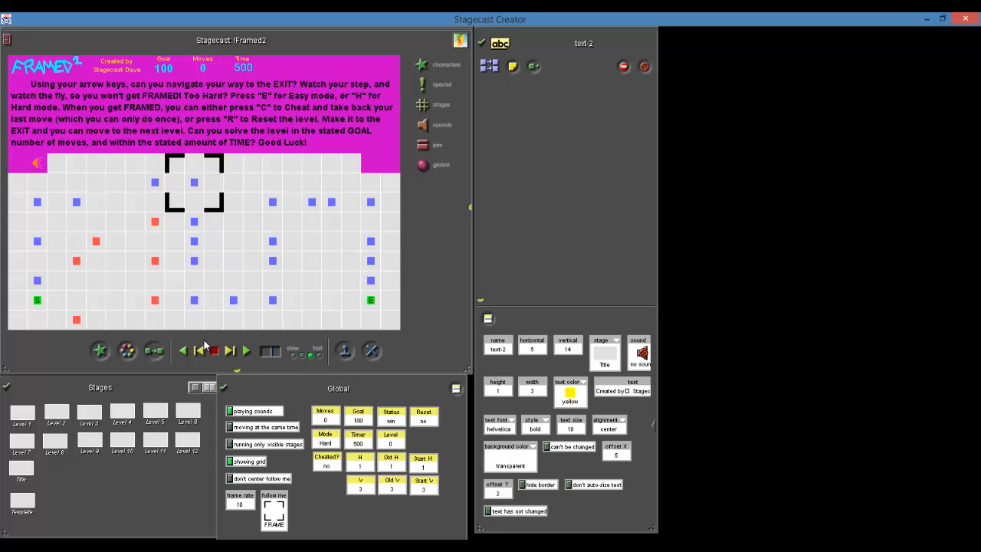
Duplicate the red Easy square into five copies and place one in the top row, two columns right of the path's middle column
click(158, 301)
mouse_move(60, 170)
mouse_down()
mouse_move(132, 177)
mouse_move(244, 230)
mouse_up()
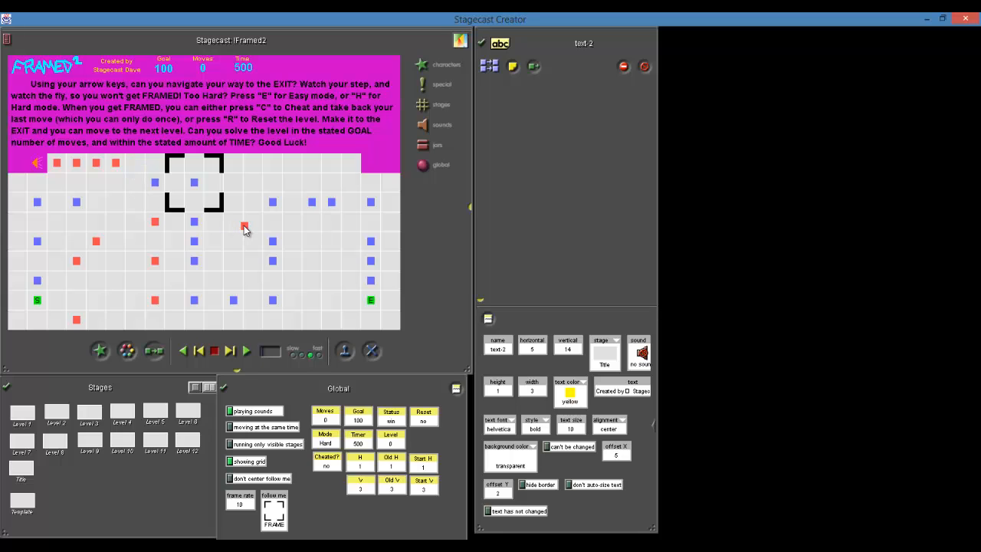
drag(233, 165, 233, 166)
Center the frame two squares lower in the middle column and remove the blue square just below its center
drag(219, 213, 219, 246)
click(194, 243)
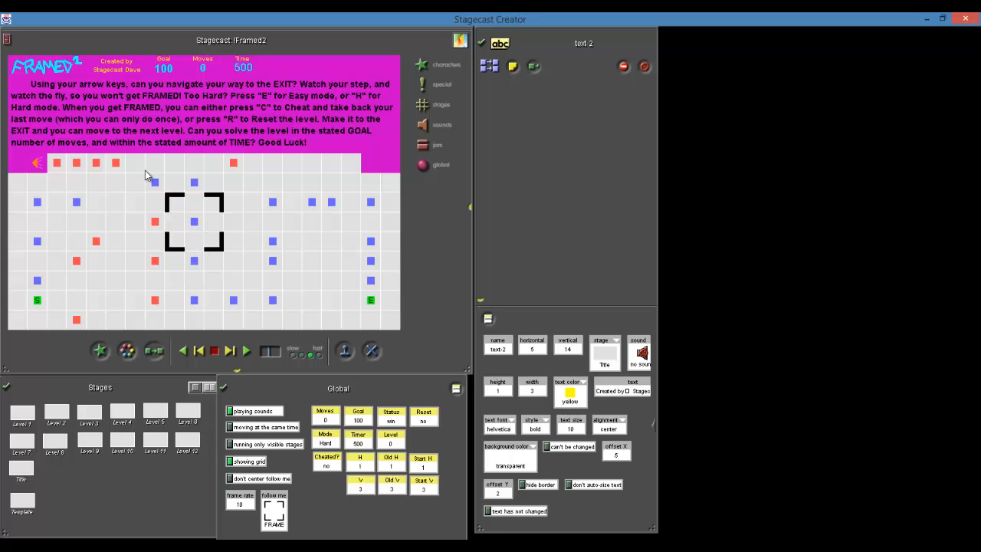
Move two Easy squares into the top-row Easy square's column, one directly below it and one four rows below, and center the frame on the lower one
drag(114, 165, 240, 221)
drag(237, 239, 261, 260)
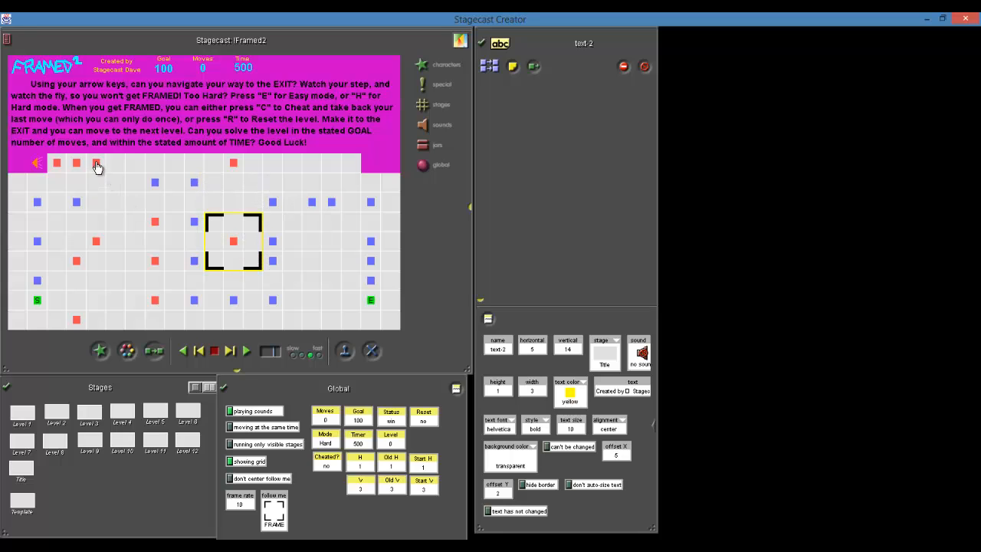
drag(96, 162, 227, 182)
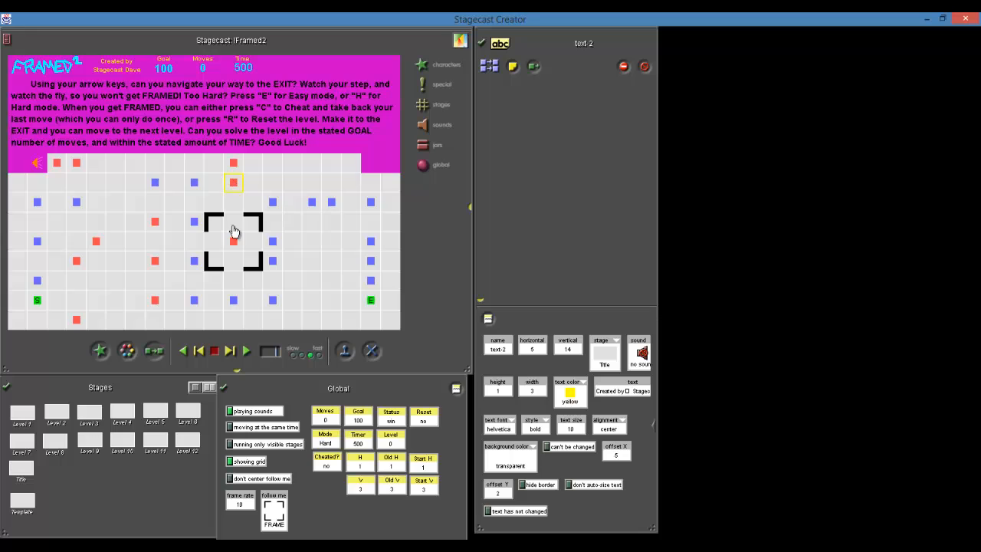
Place an Easy square in the bottom row, two columns beyond the lower path's end, and remove the blue square two rows above E
drag(261, 265, 301, 326)
drag(77, 163, 317, 325)
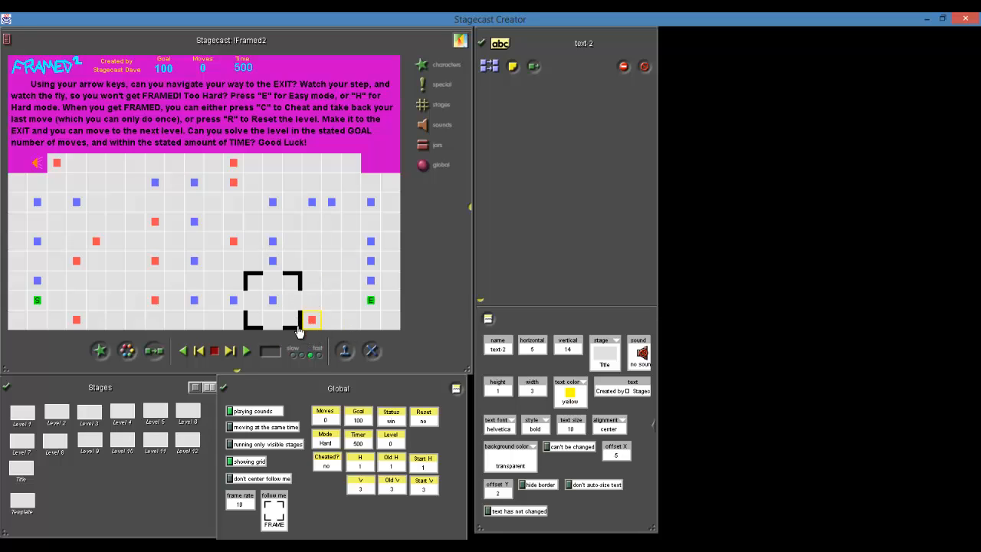
drag(300, 331, 400, 235)
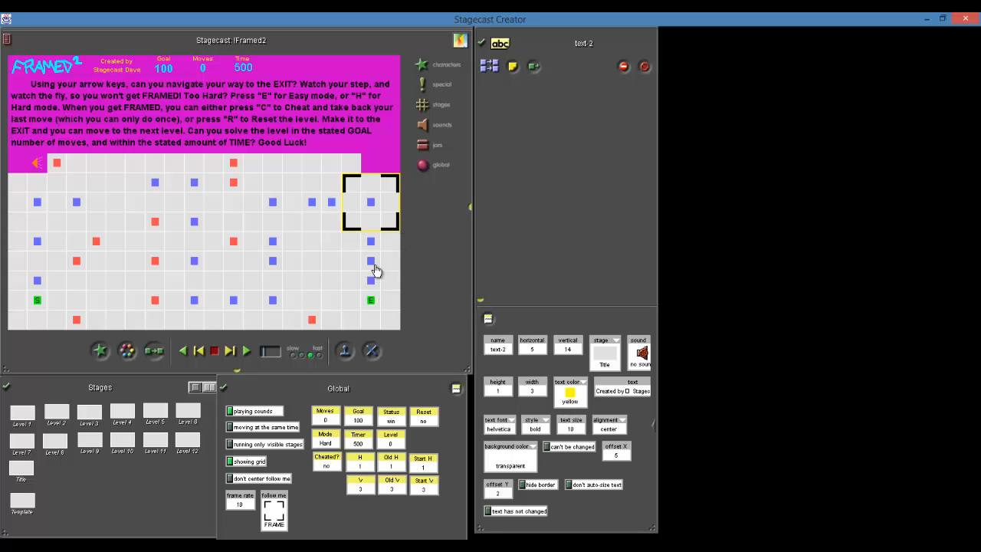
click(373, 265)
key(Delete)
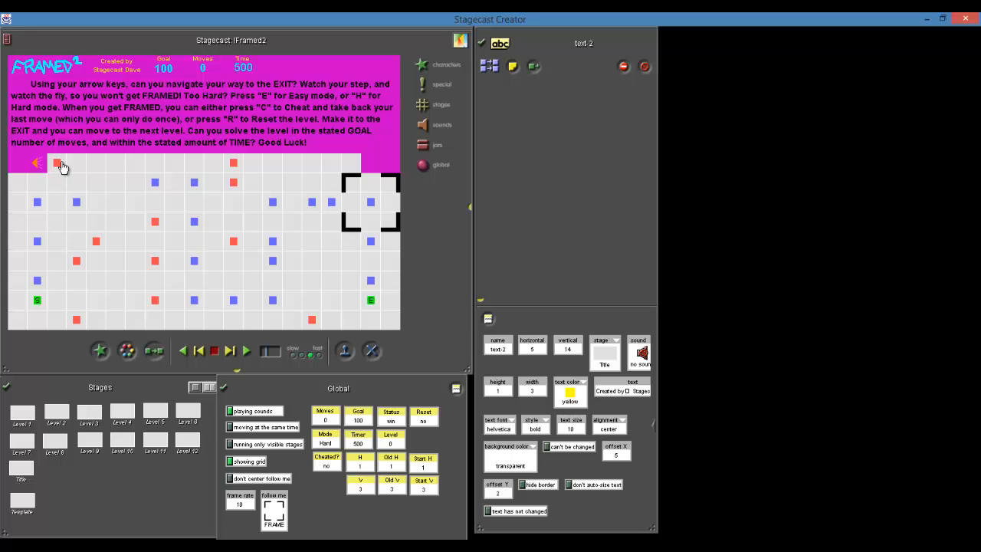
Stack two Easy squares two columns before E, add a third diagonally above them, and return the frame to S
drag(58, 164, 334, 283)
click(344, 351)
mouse_move(335, 283)
mouse_down()
mouse_move(312, 245)
mouse_move(346, 250)
mouse_move(373, 273)
mouse_move(356, 310)
mouse_move(334, 260)
mouse_move(338, 268)
mouse_up()
drag(384, 225, 49, 317)
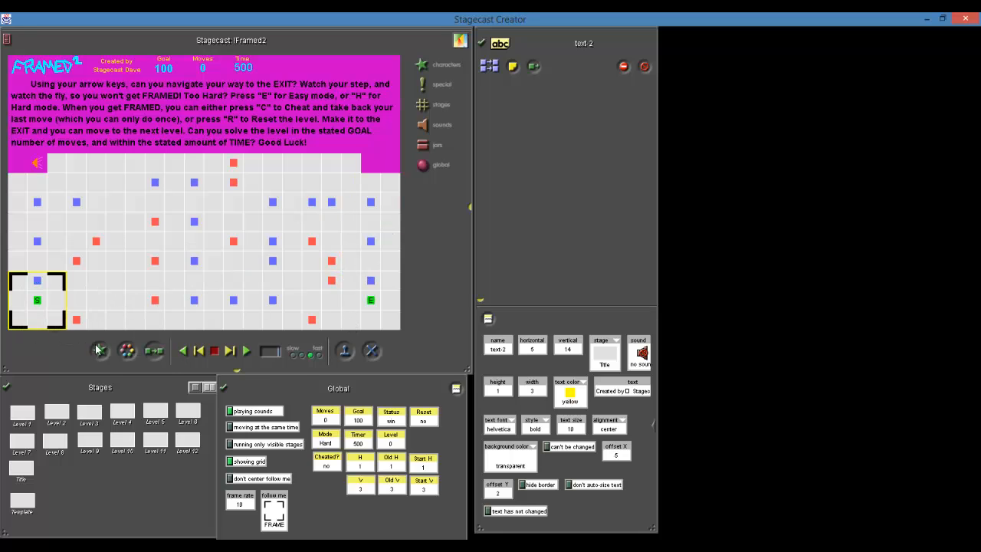
Change the appearance of the red square in the bottom row near S to the blue Hard square
right_click(78, 324)
click(92, 275)
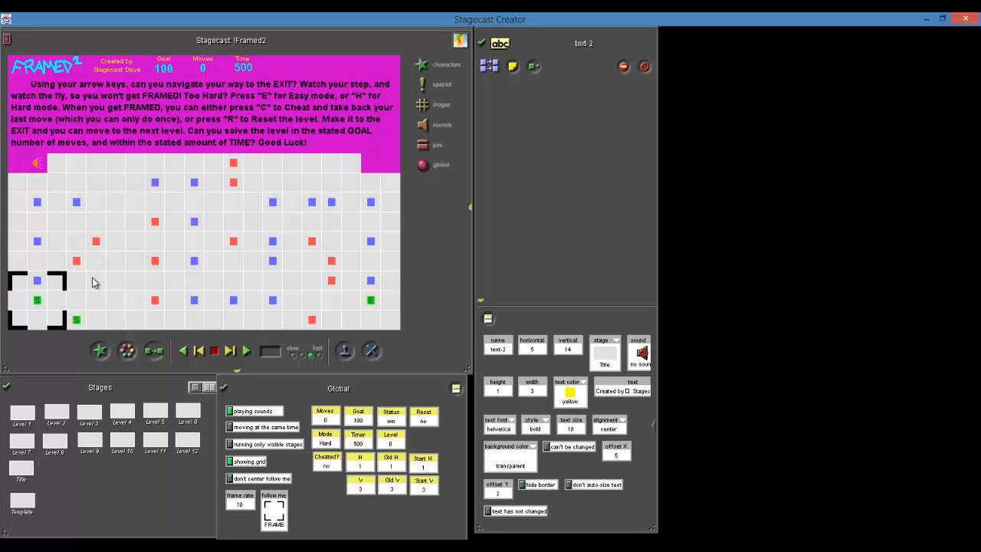
right_click(83, 325)
click(92, 354)
Set the global Status to playing and run the simulation to apply the Change Pink to Blue rule to the red squares
double_click(76, 261)
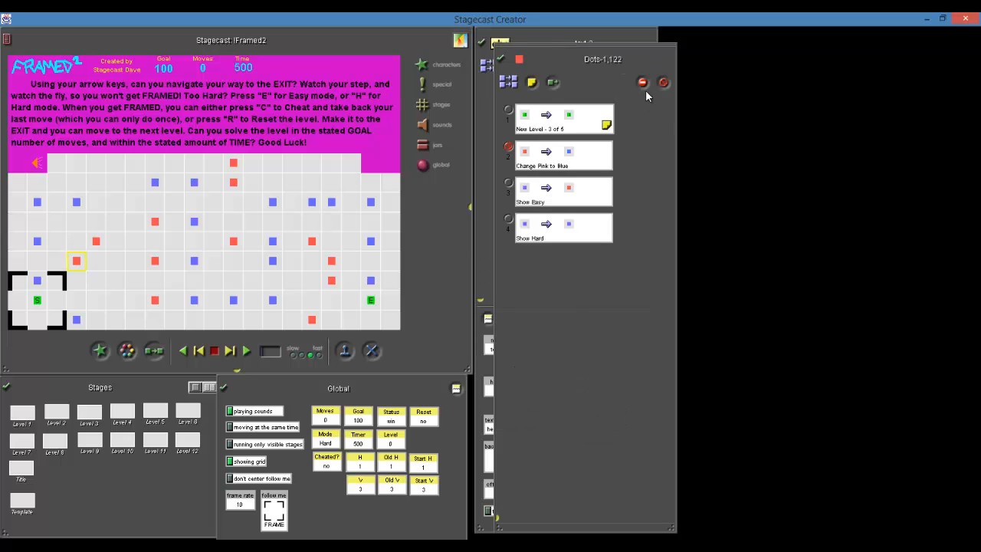
click(534, 167)
click(511, 146)
click(394, 421)
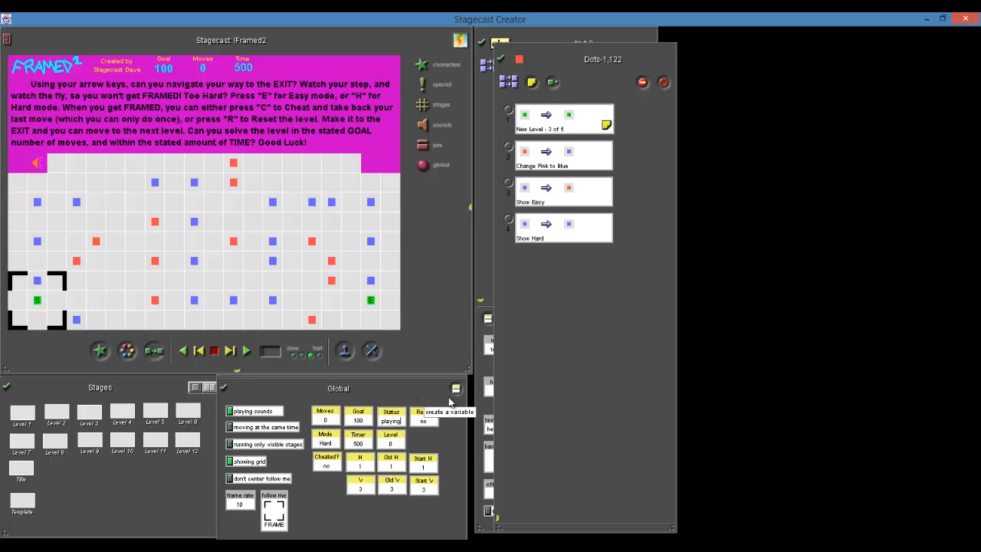
click(248, 350)
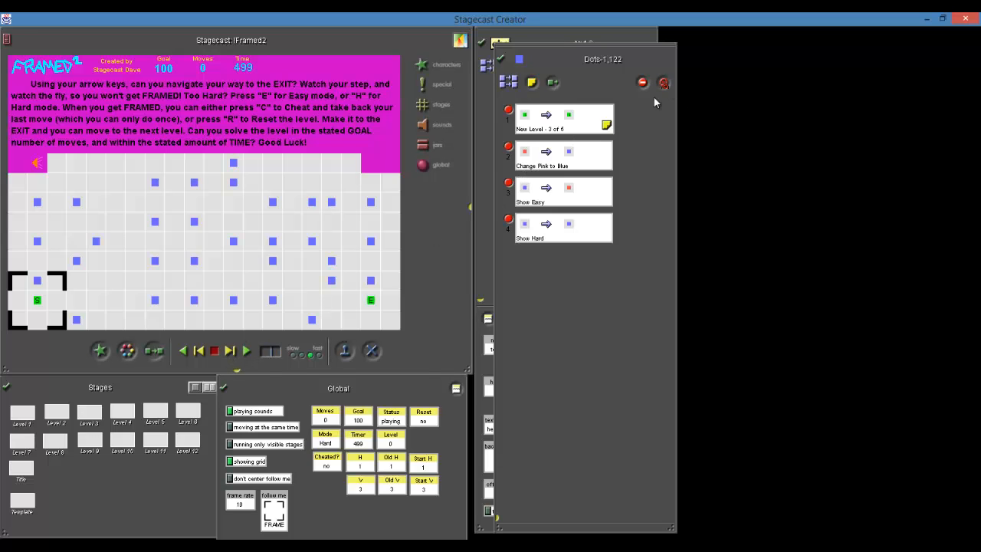
Reorder the square's rules so Change Pink to Blue comes before New Level - 3 of 5, and close its window
drag(587, 156, 589, 120)
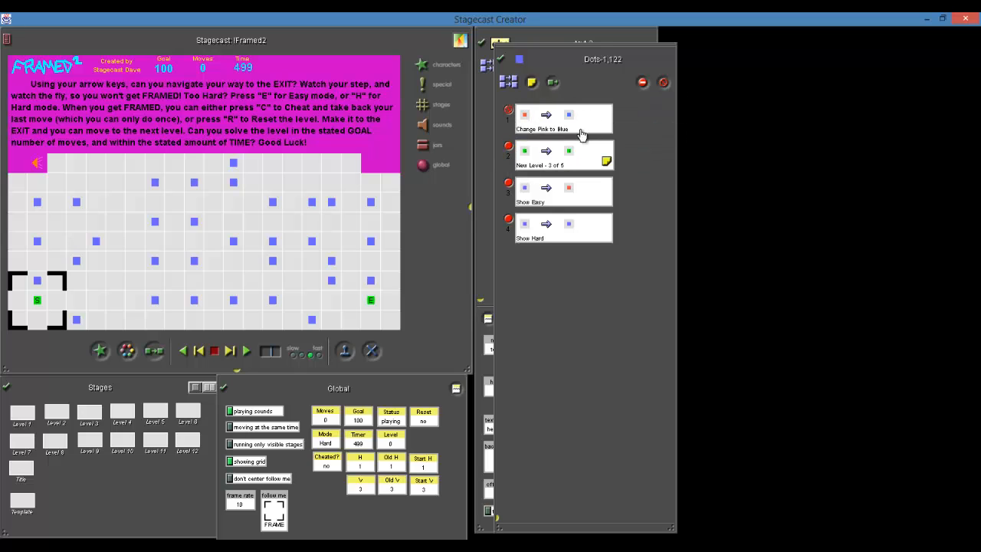
click(502, 57)
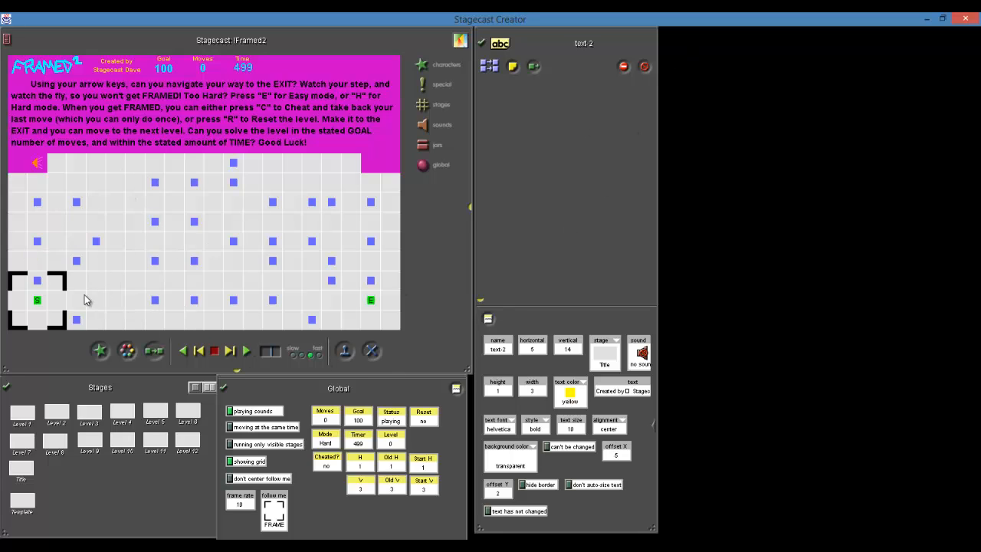
Set the Type variable to easy for the upper blue square two columns right of S's column
click(76, 204)
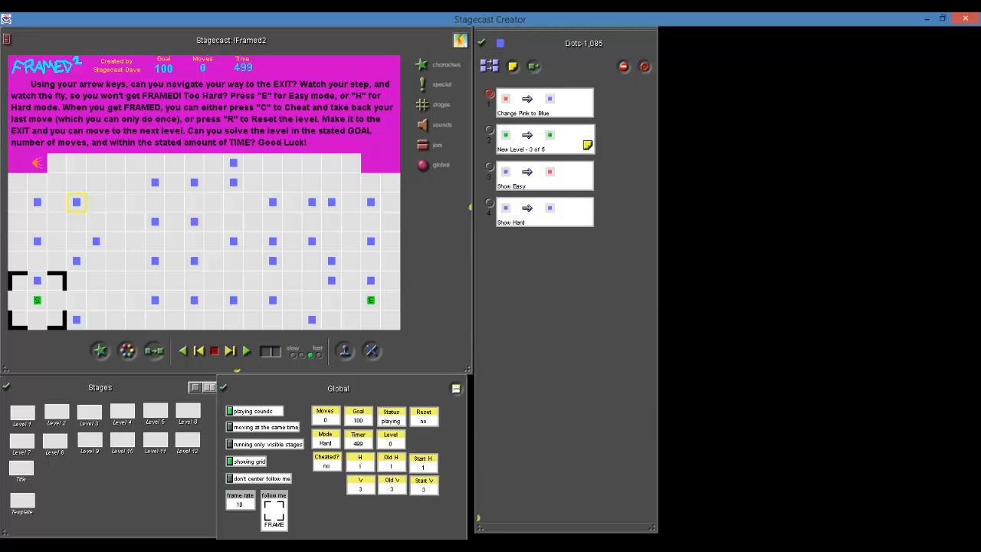
click(478, 518)
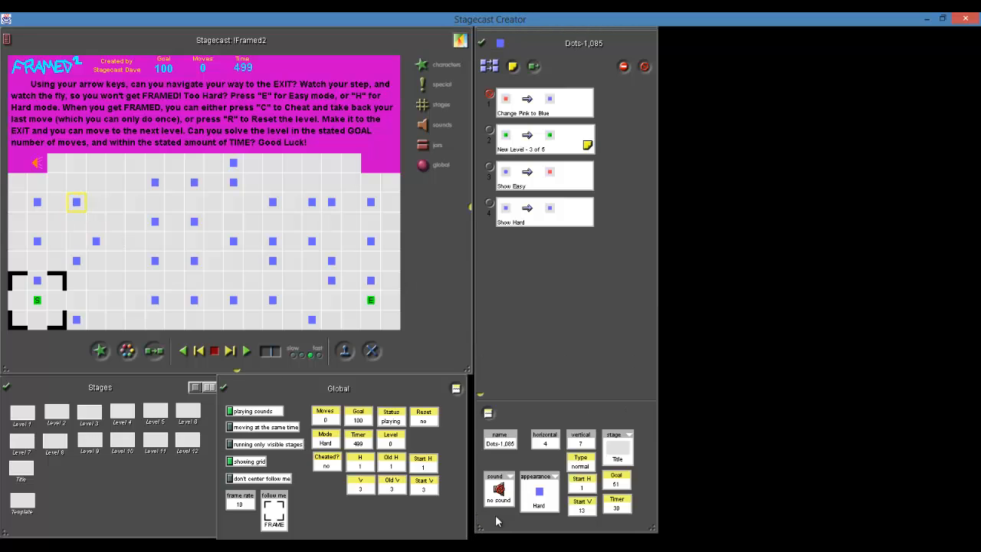
click(583, 468)
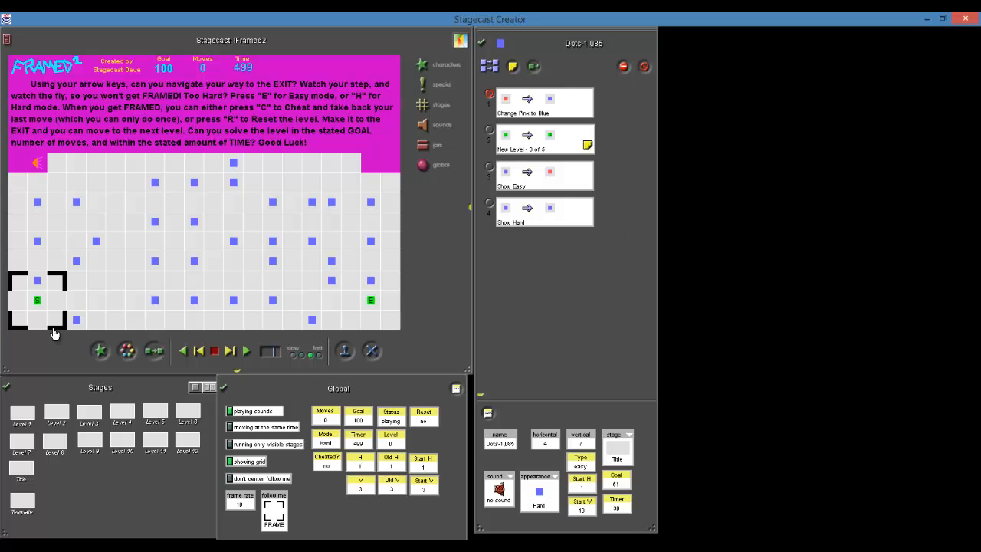
Center the frame in the middle column and set the Type to easy for the blue square two rows below its center
drag(58, 326, 224, 247)
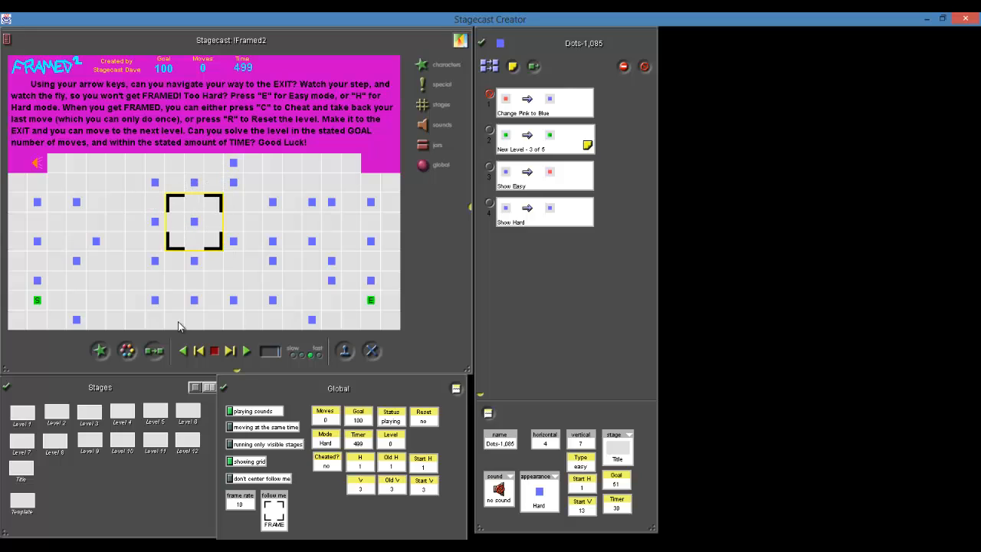
double_click(194, 262)
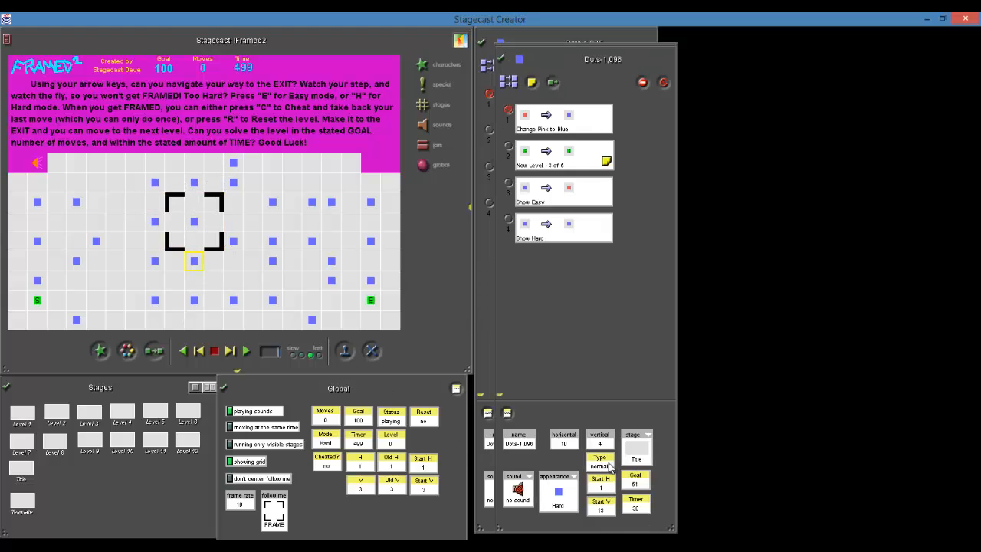
click(604, 473)
click(610, 470)
text(easy)
Center the frame on the upper path's blue square before the pair, and set the pair's first square's Type to easy
click(210, 250)
drag(212, 335, 288, 228)
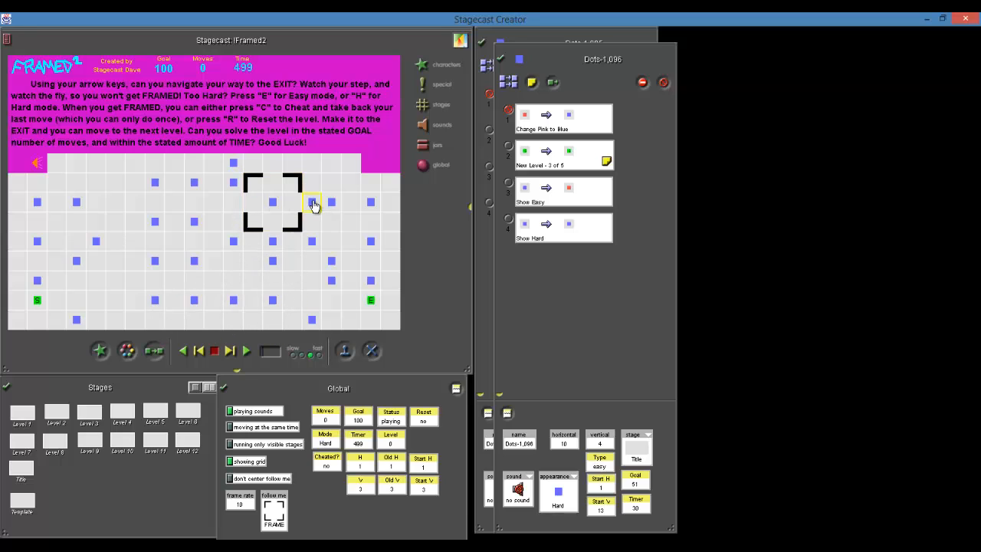
double_click(312, 203)
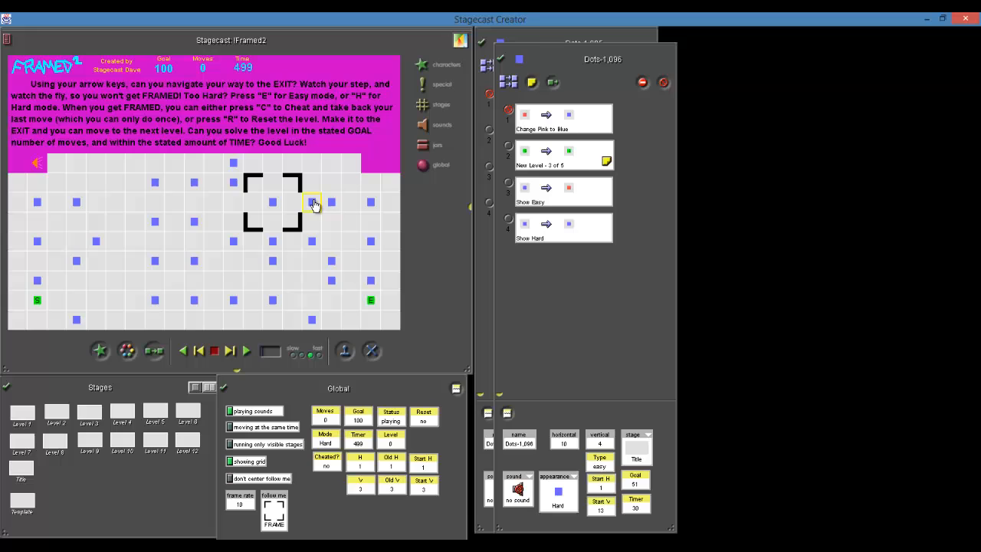
click(618, 466)
text(easy)
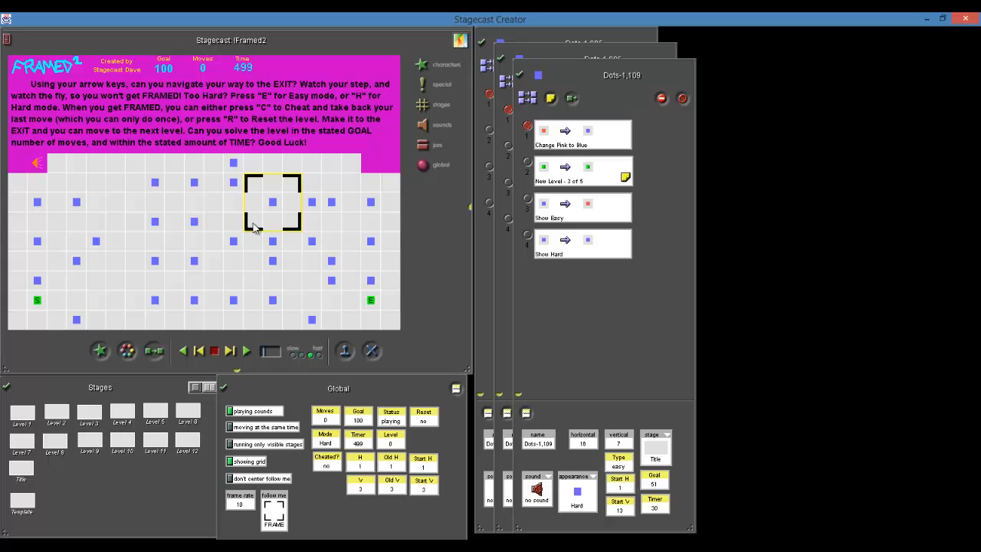
Return the frame to S and close the open square windows
drag(257, 222, 23, 322)
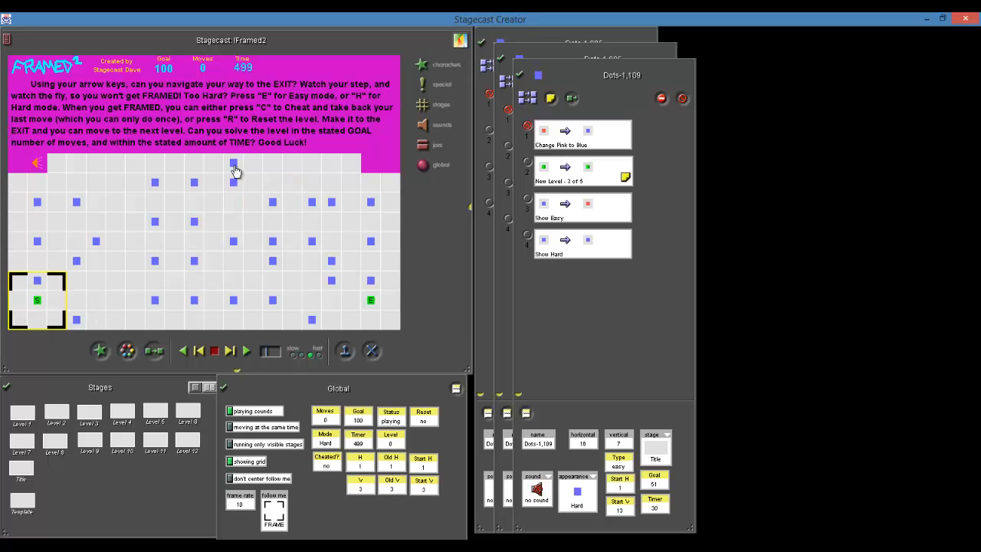
click(518, 74)
click(499, 58)
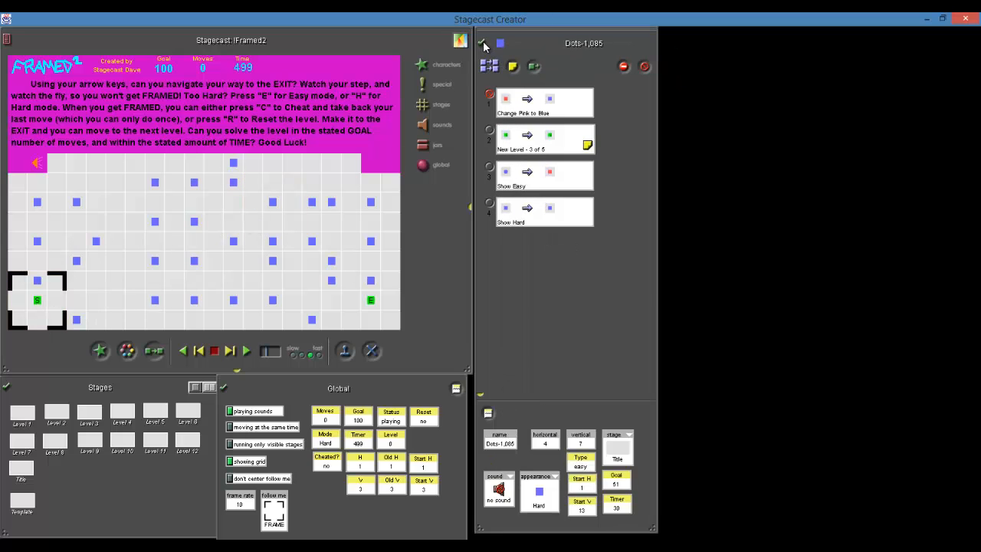
click(483, 41)
click(483, 41)
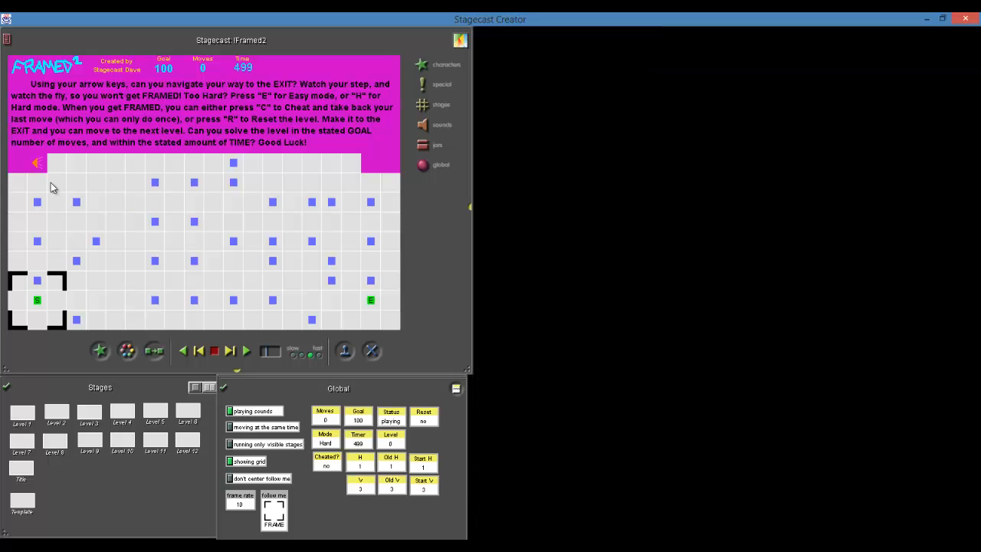
Move the fly to the stage's first column, two rows above S, and change its appearance to E
drag(39, 167, 19, 263)
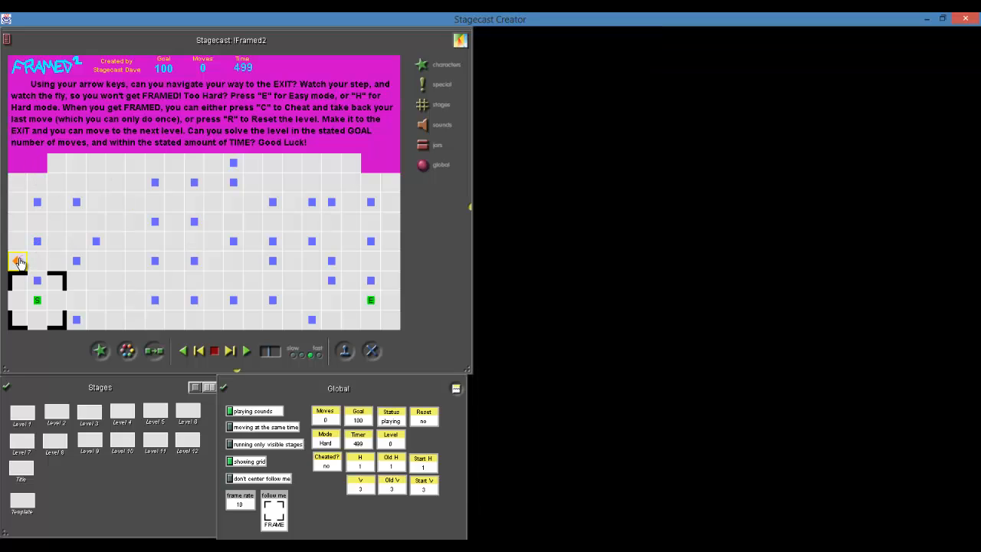
right_click(21, 263)
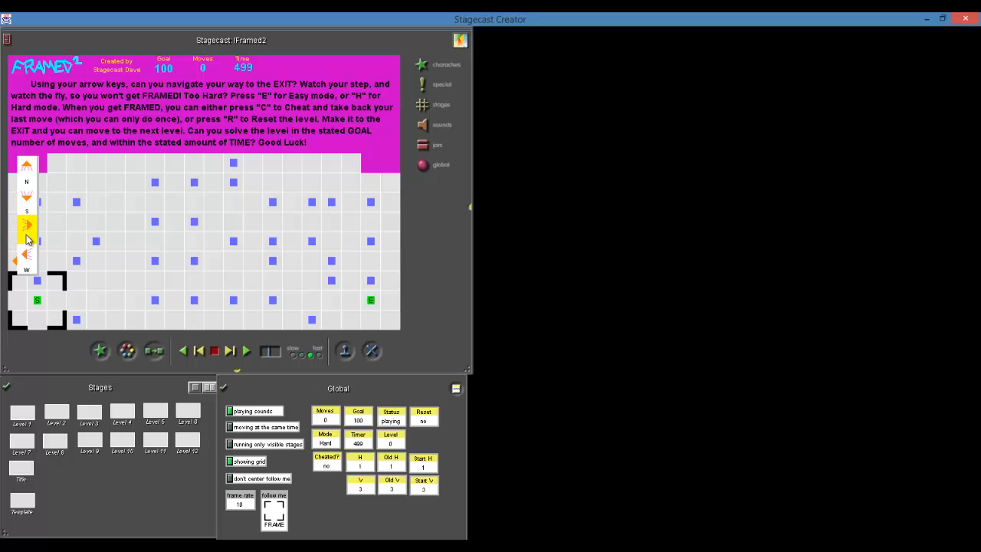
click(27, 239)
Set the fly's DIR and D variables to E, its H to 1 and its V to 4
double_click(18, 260)
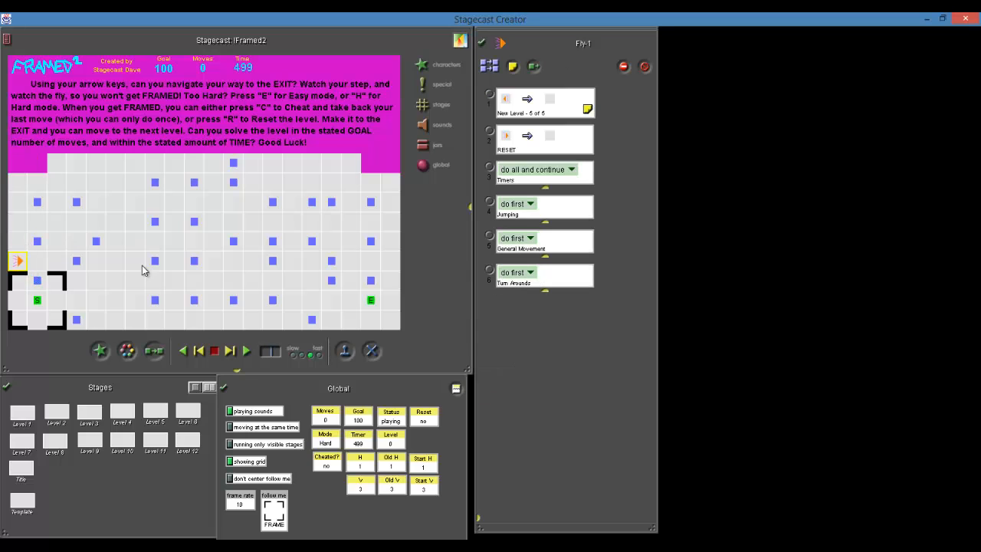
click(480, 519)
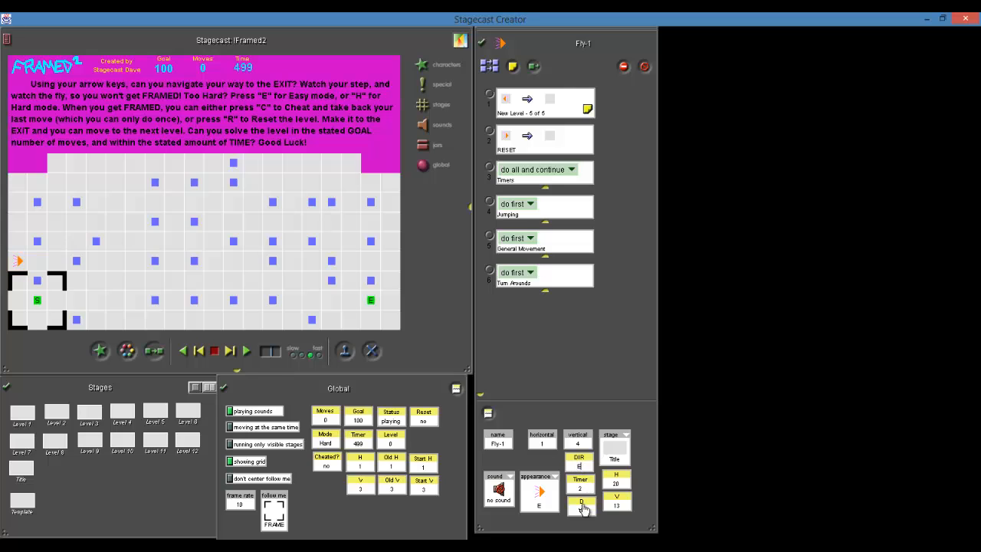
click(581, 510)
click(624, 509)
text(4)
mouse_move(61, 319)
mouse_down()
mouse_move(89, 322)
mouse_move(60, 321)
mouse_move(55, 266)
mouse_move(54, 314)
mouse_up()
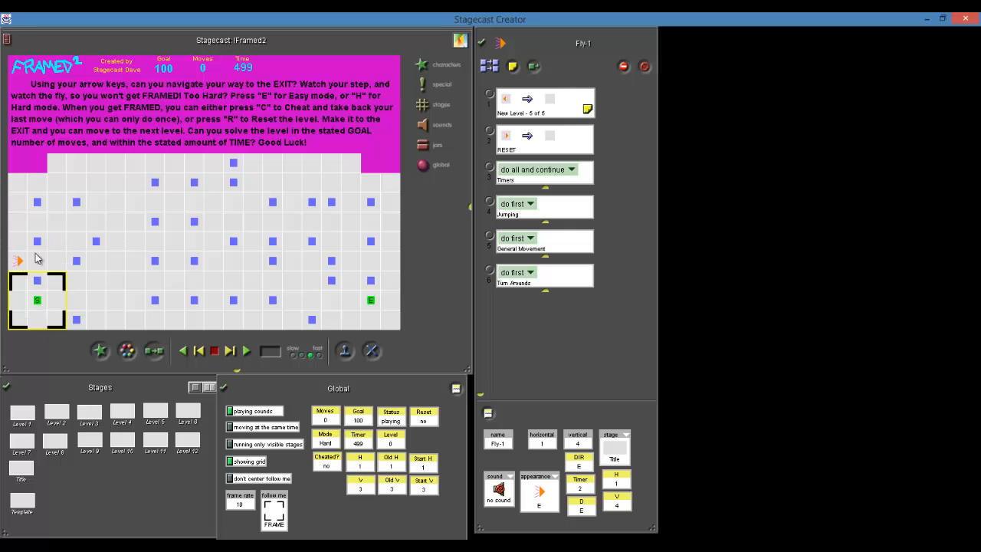
click(97, 289)
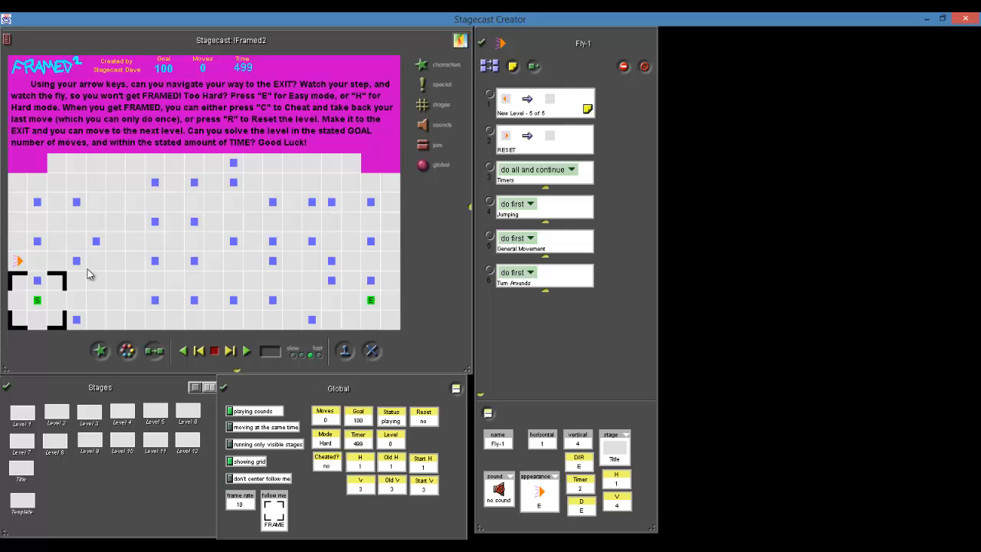
drag(18, 261, 55, 279)
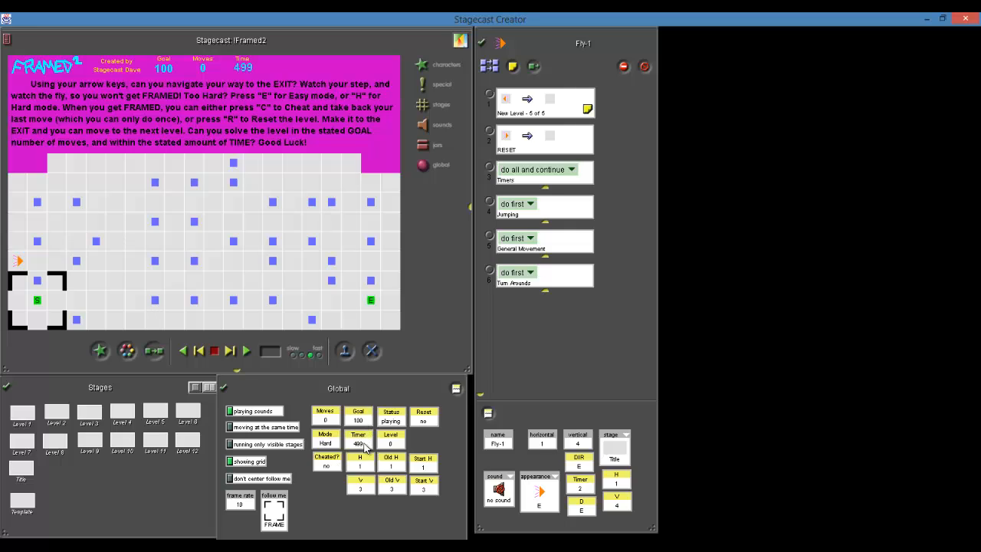
Set the global Timer to 500, save the game, and close the fly's window
click(360, 443)
text(500)
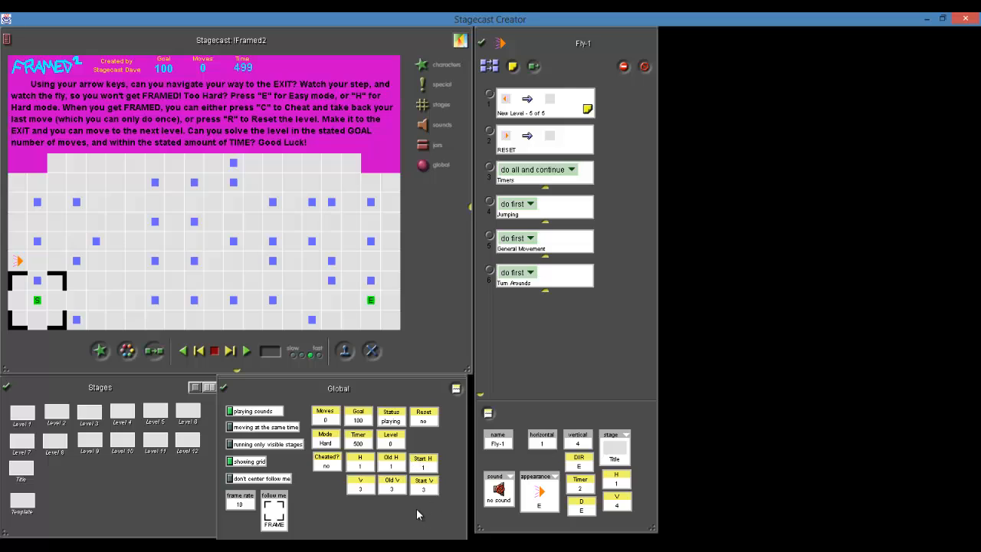
click(418, 310)
key(ctrl+s)
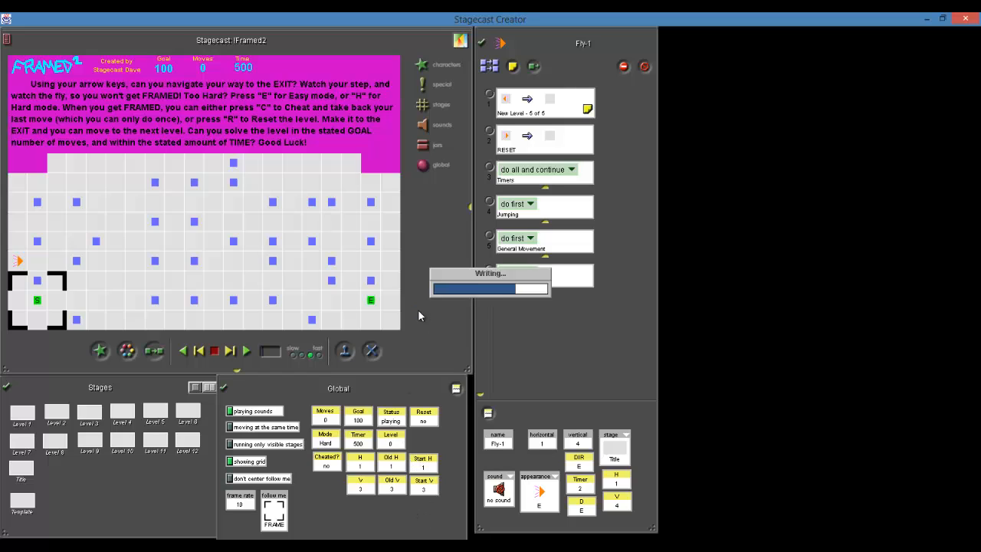
click(482, 44)
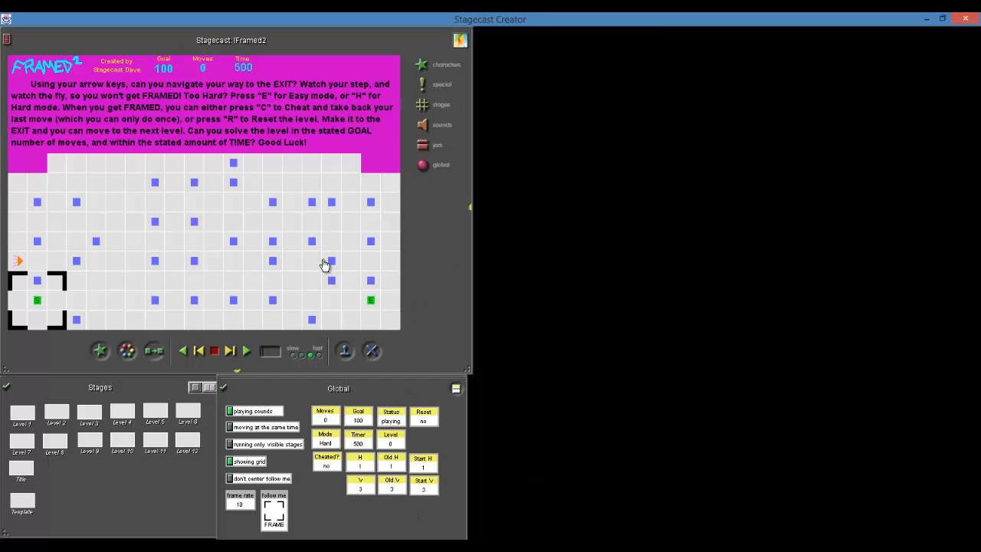
Run the game, toggle the grid, and switch play to Easy mode
click(247, 351)
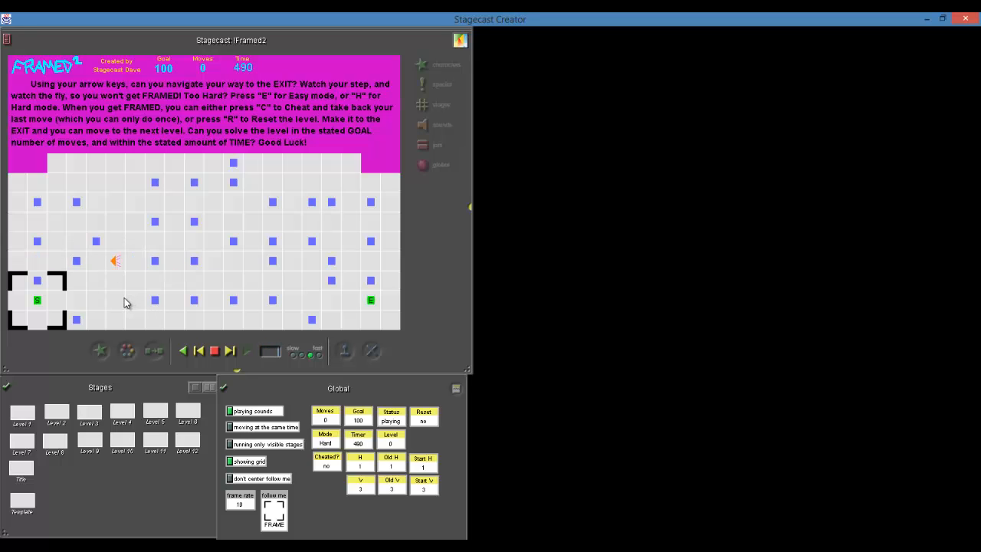
key(ctrl+g)
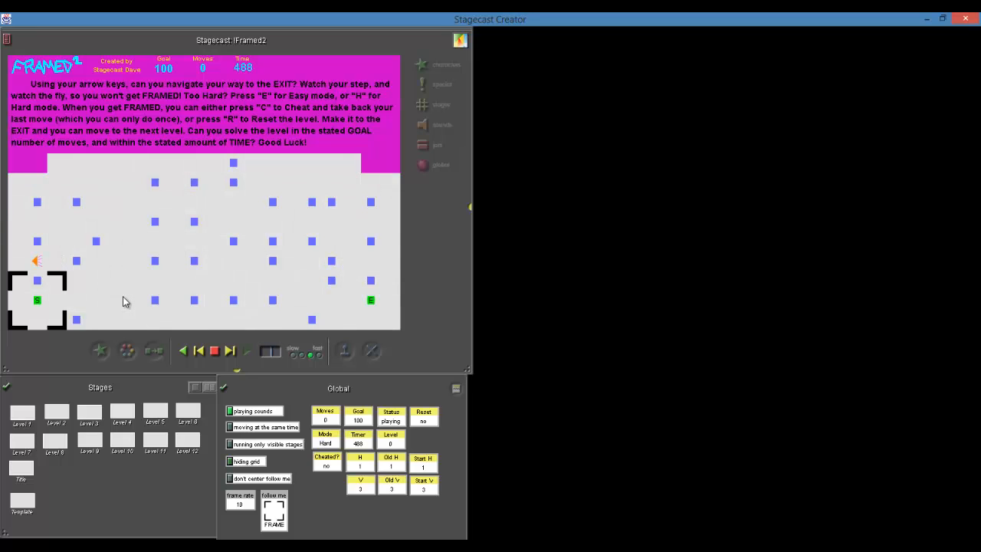
key(e)
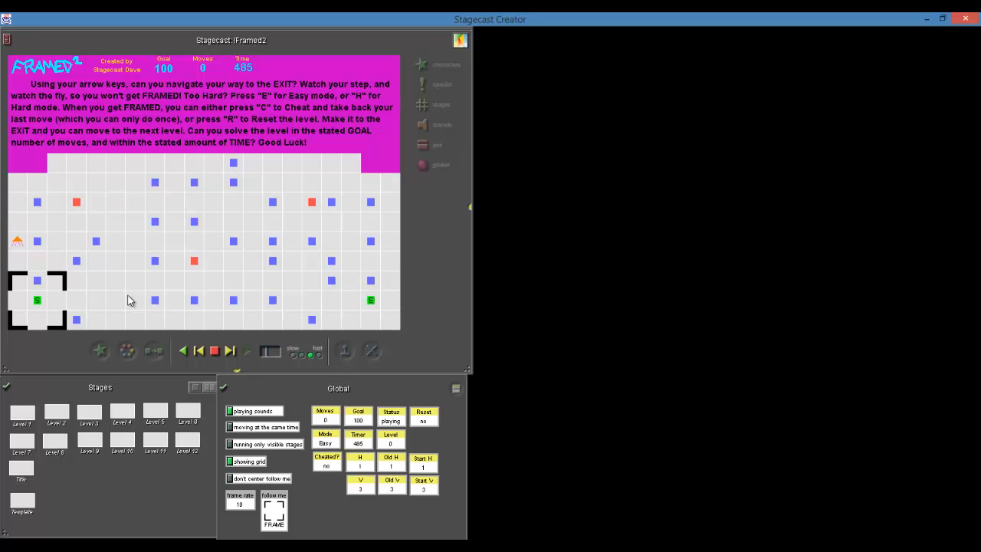
Playtest the Title stage by moving the frame up from S, across to H 9, and down to V 3
key(Up)
key(Up)
key(Up)
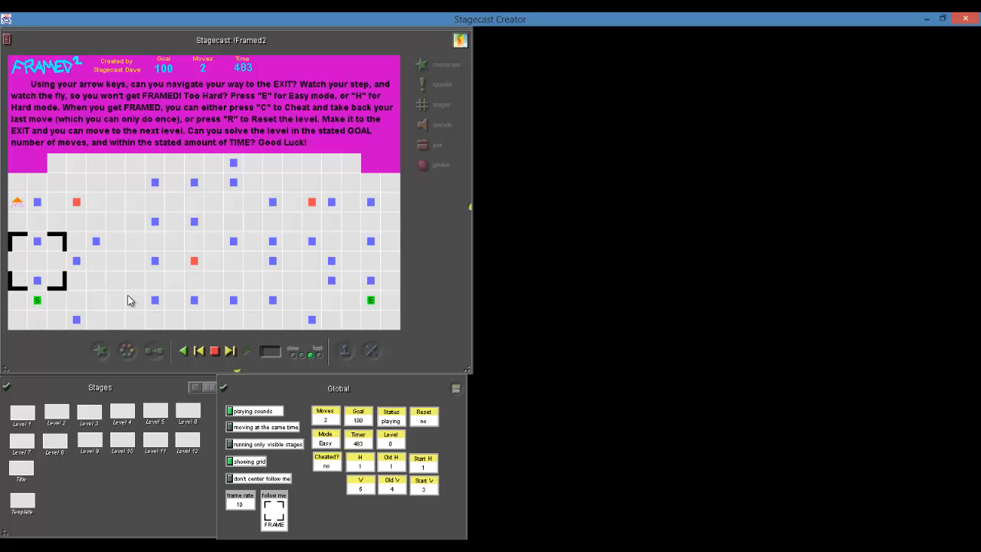
key(Up)
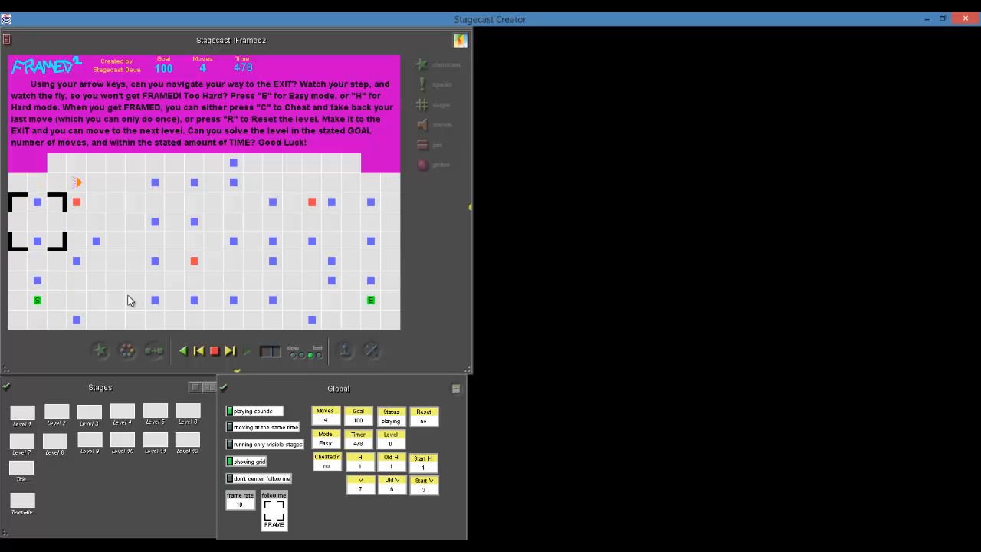
key(Up)
key(Right)
key(Right)
key(Right)
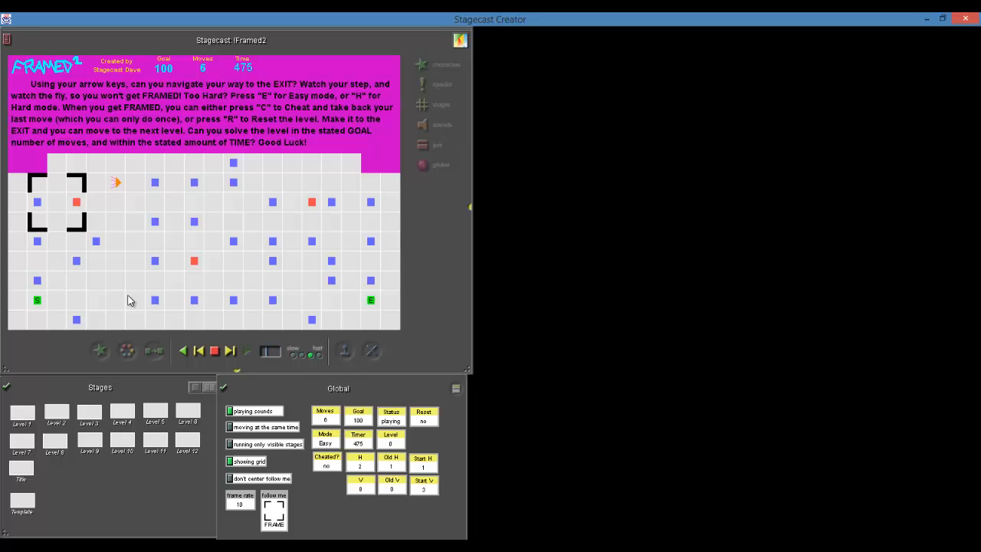
key(Right)
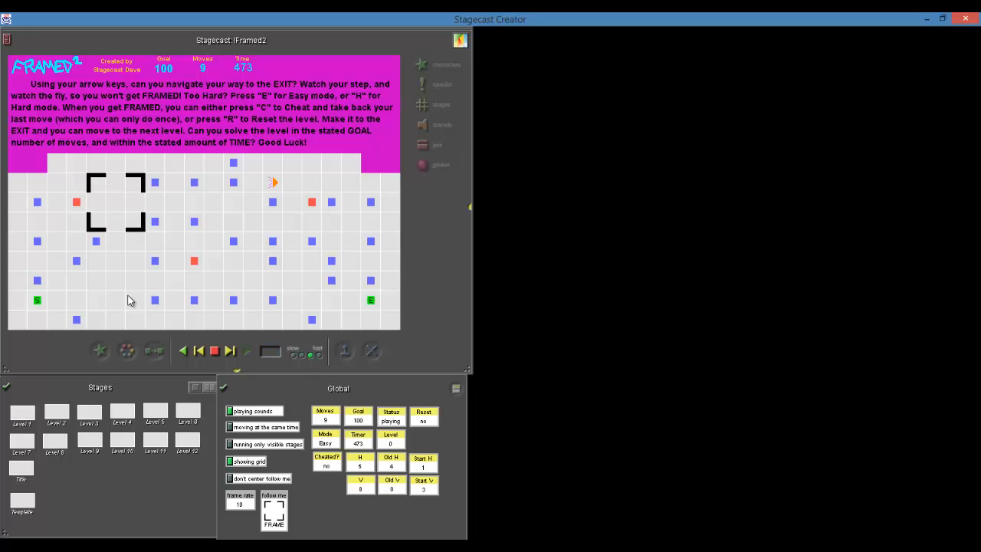
key(Up)
key(Right)
key(Right)
key(Right)
key(Right)
key(Down)
key(Down)
key(Down)
key(Down)
key(Down)
key(Down)
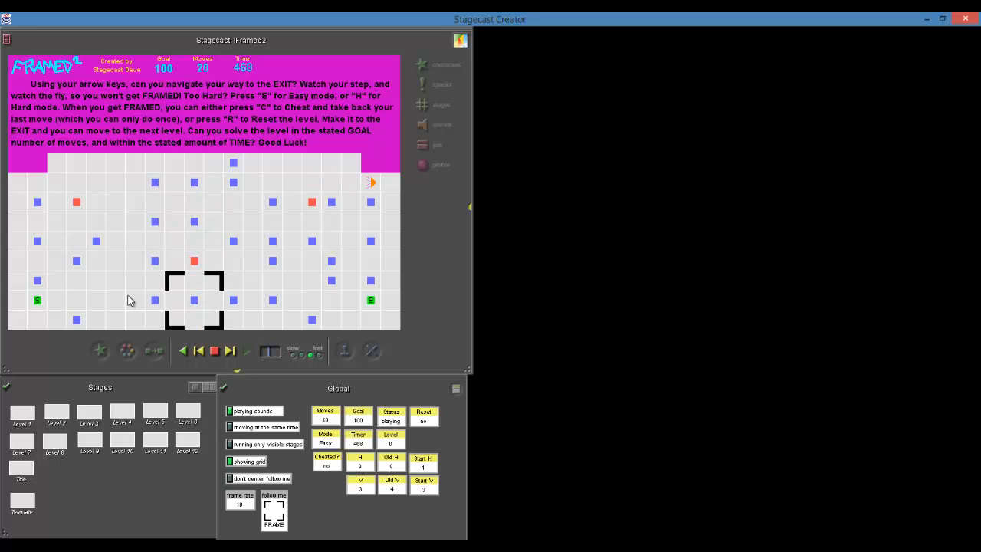
Continue the playtest by moving the frame across to H 13, up to V 8, across to H 18, and down onto E
key(Right)
key(Right)
key(Right)
key(Right)
key(Up)
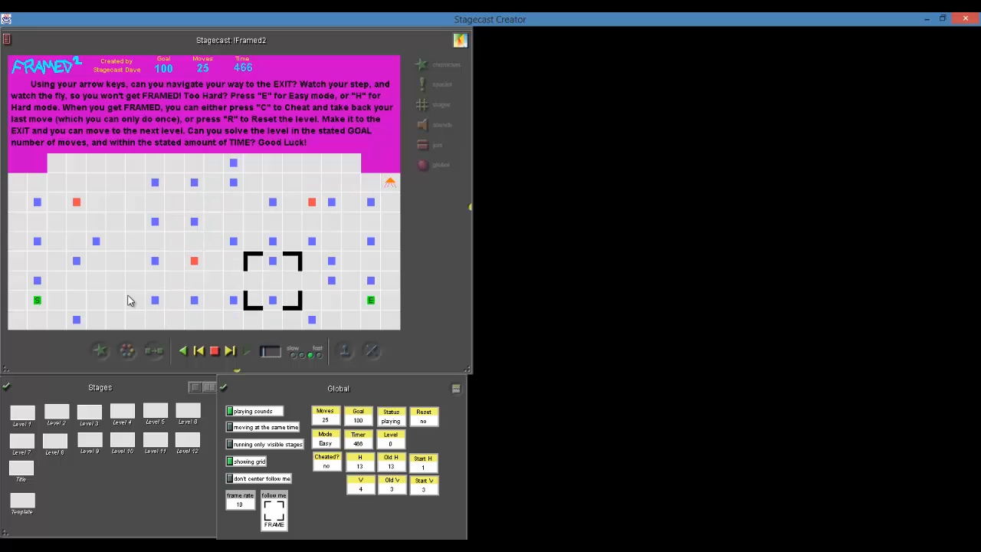
key(Up)
key(Up)
key(Up)
key(Up)
key(Right)
key(Right)
key(Right)
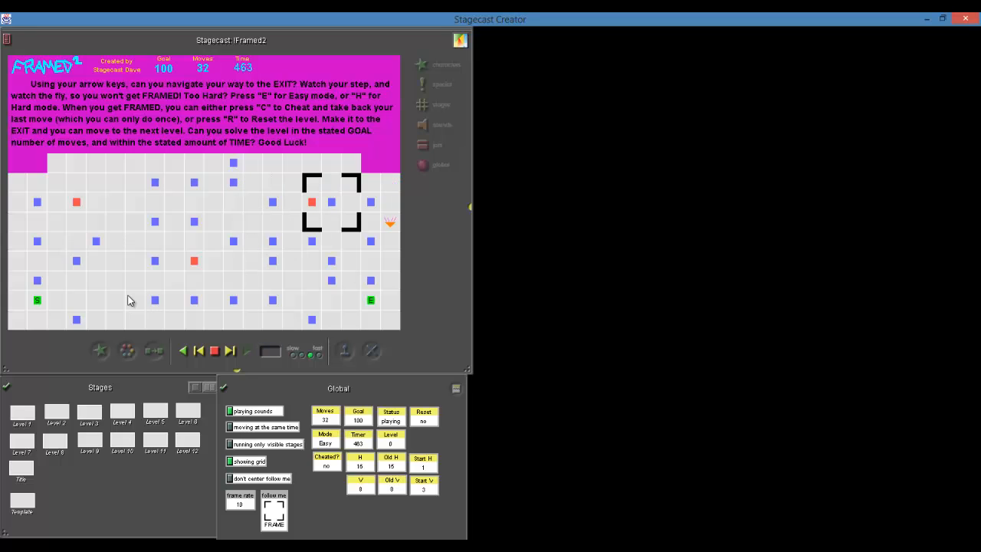
key(Right)
key(Right)
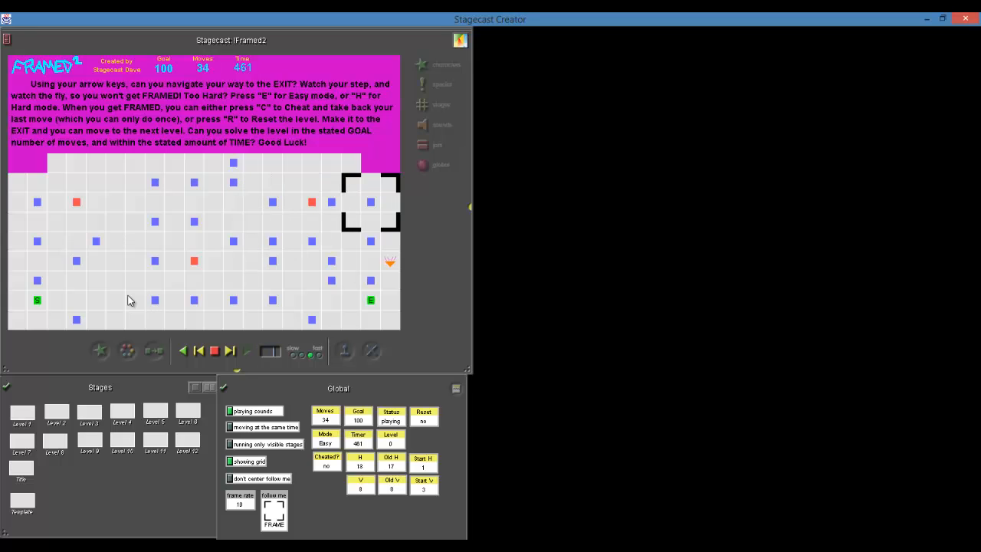
key(Down)
key(Down)
key(Down)
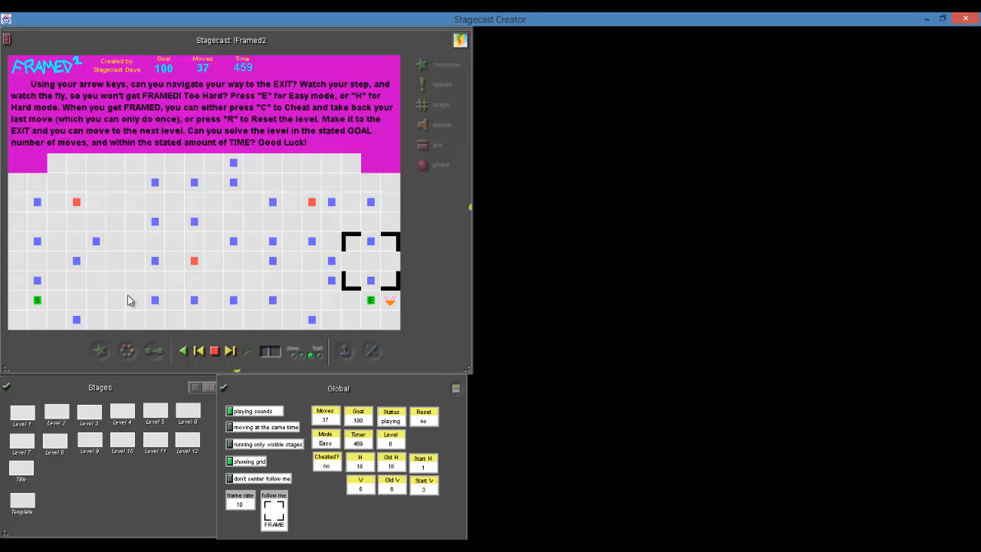
key(Down)
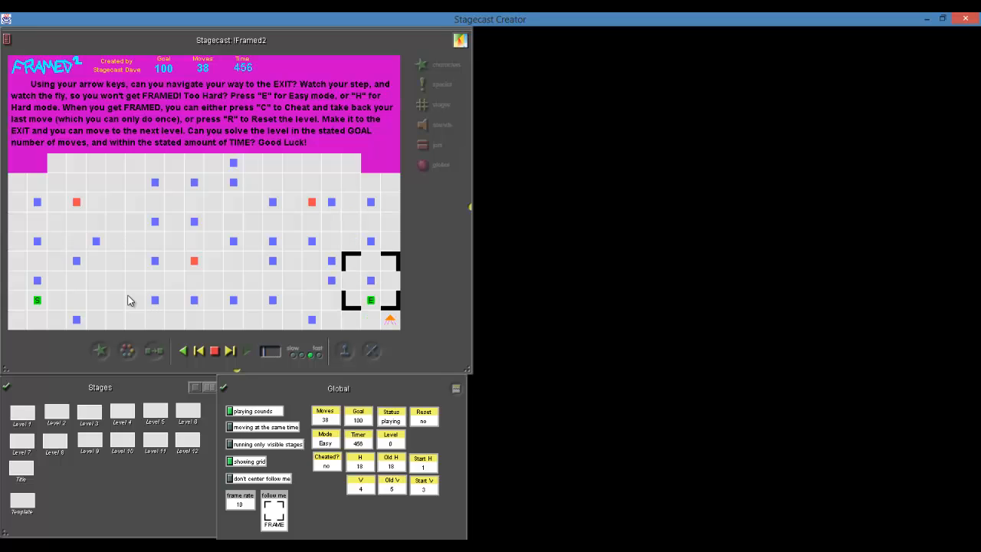
key(Down)
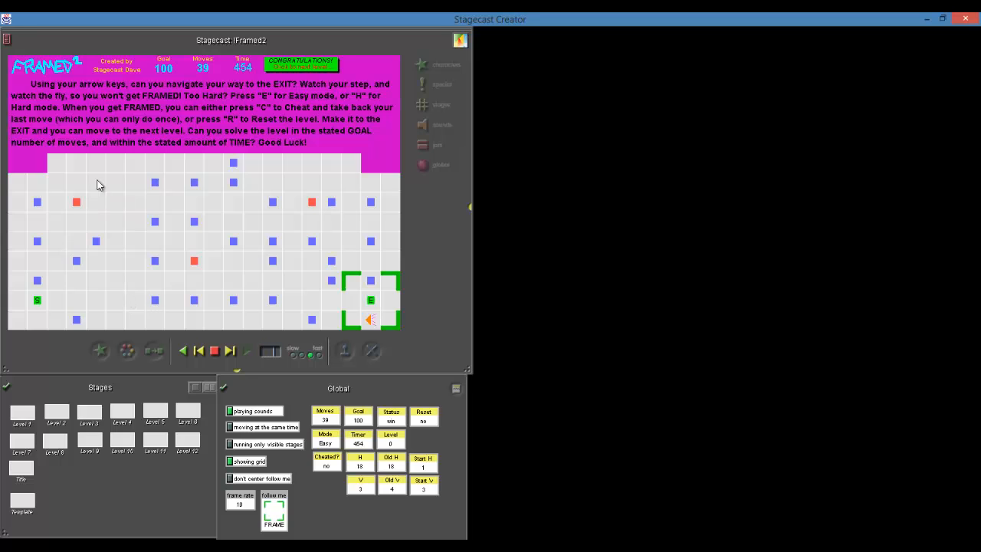
Advance to Level 1, stop the game, and rewind the run to the Title stage
click(306, 68)
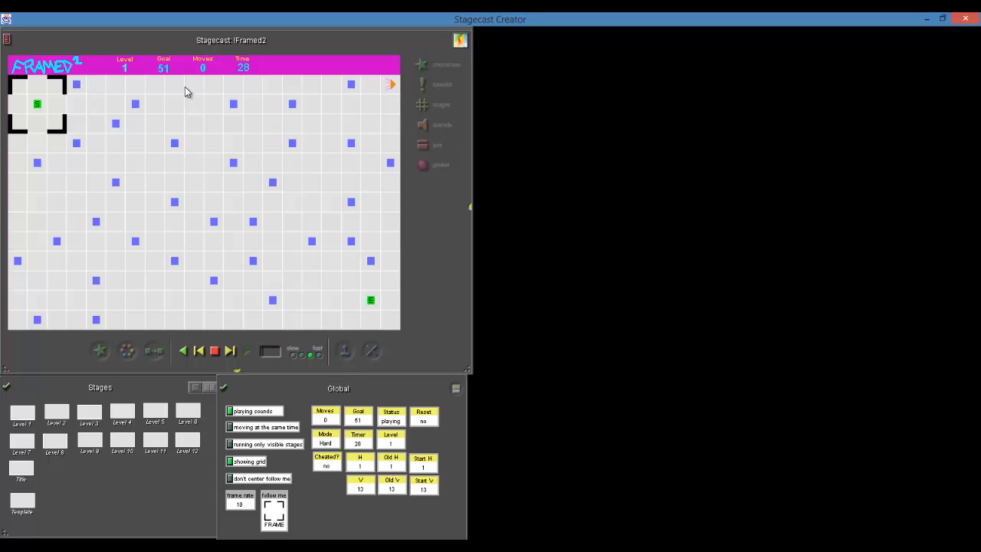
click(215, 352)
click(199, 358)
click(200, 355)
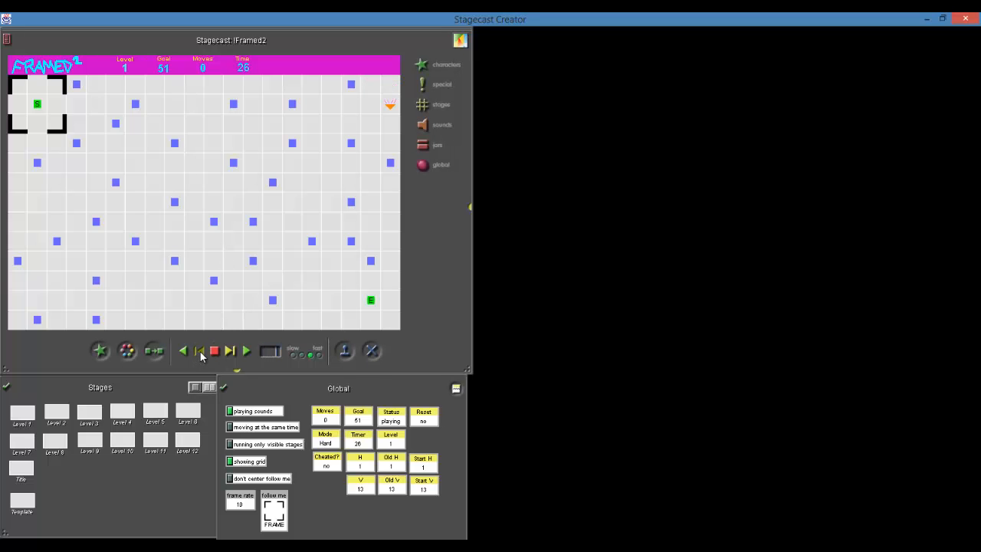
click(202, 355)
click(184, 353)
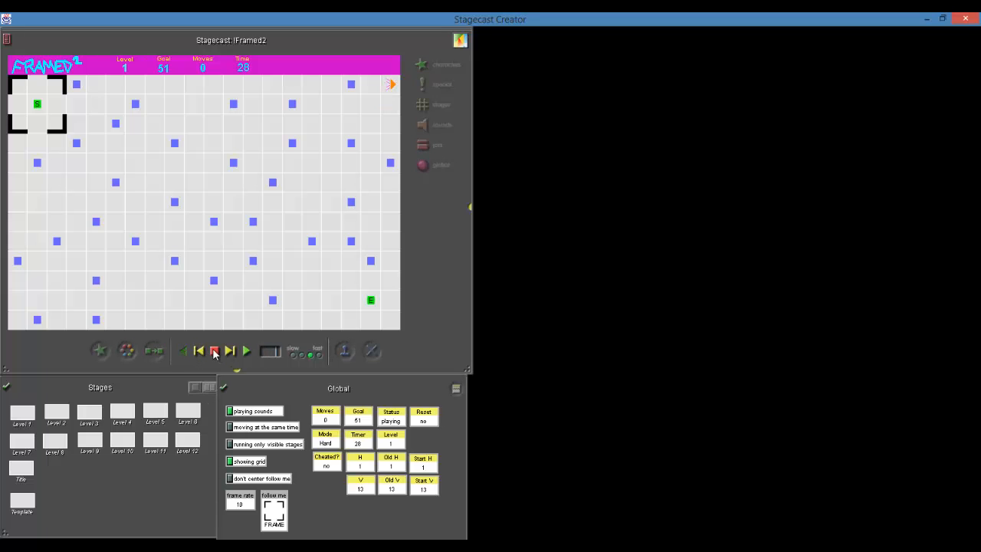
click(215, 353)
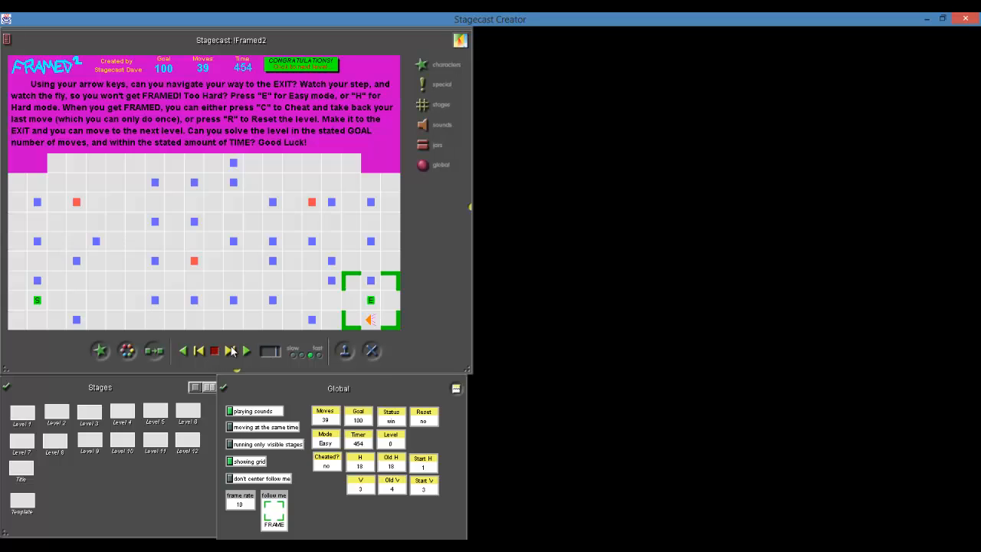
Move the green frame from E back around S and change its appearance to black
drag(349, 282, 23, 277)
right_click(59, 277)
click(72, 223)
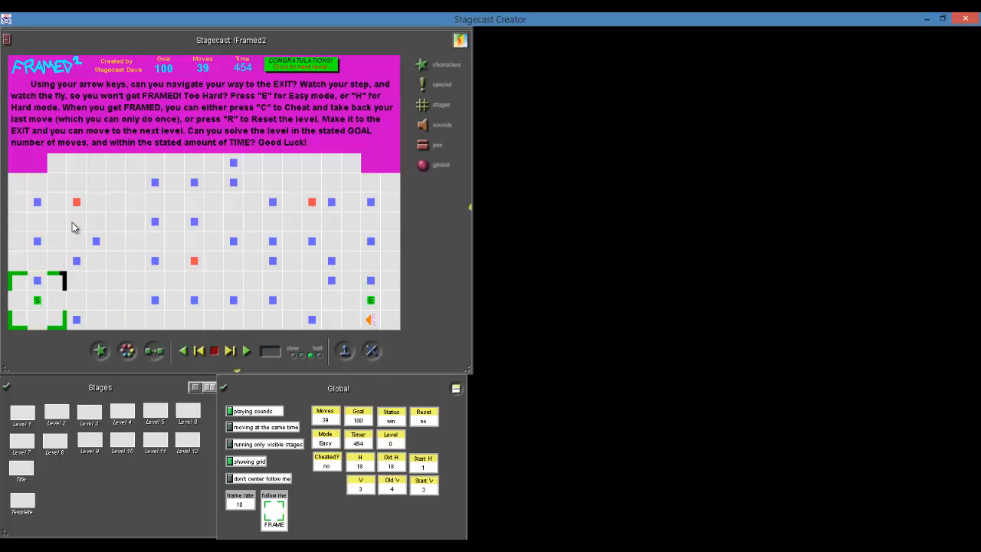
Return the fly to the first column two rows above S, set its appearance and DIR to E, and close its window
drag(33, 274, 16, 264)
right_click(16, 265)
click(28, 231)
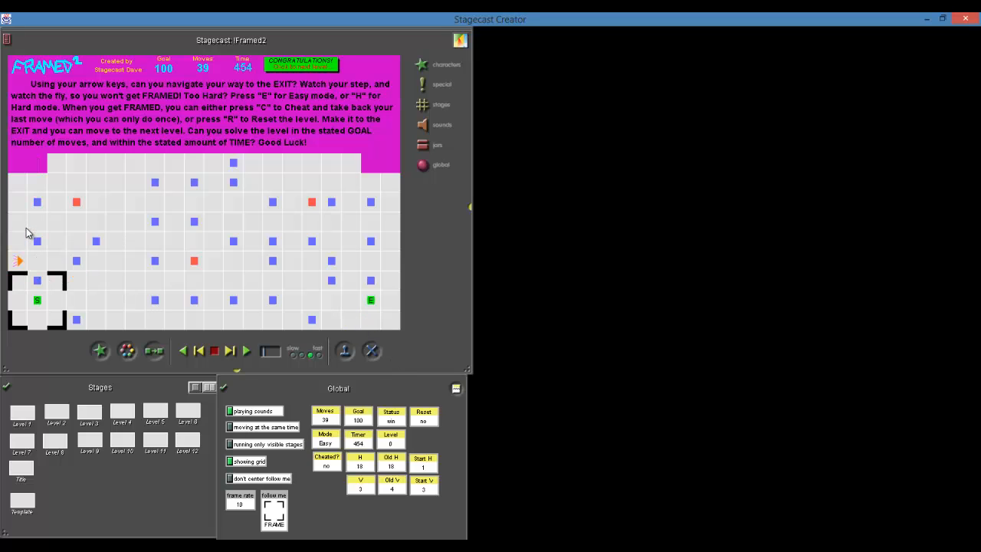
double_click(18, 260)
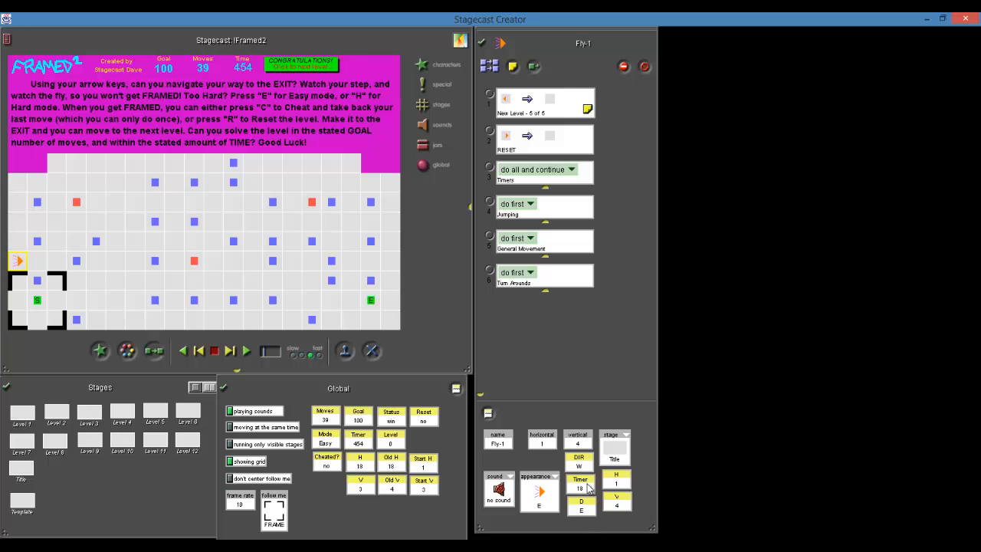
text(E)
click(482, 43)
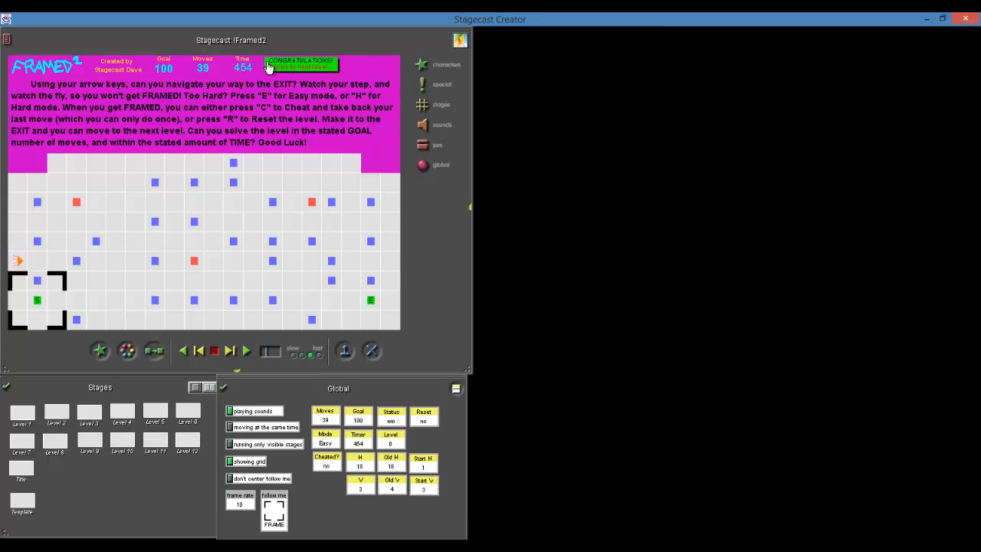
Hide the congratulations banner through its appearance and set the global Status to playing
click(268, 67)
click(279, 41)
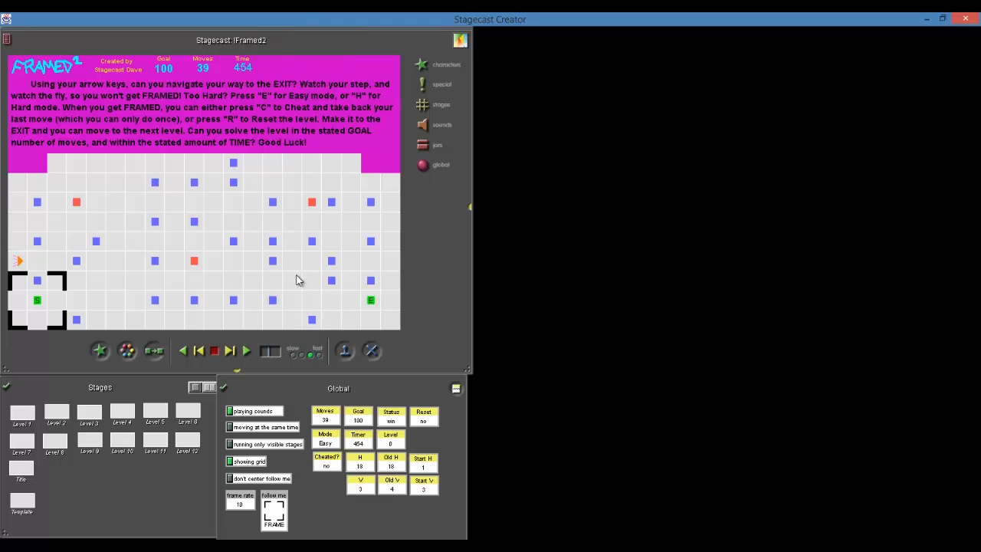
click(393, 420)
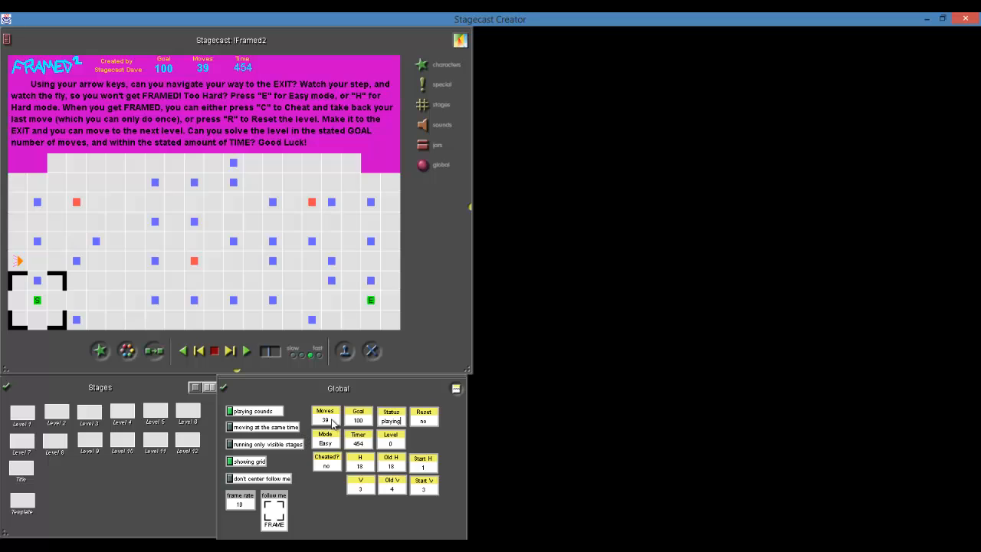
Set the global Moves to 0, Timer to 500 and Mode to Hard, and hide the grid
click(363, 444)
text(500)
click(327, 441)
click(229, 461)
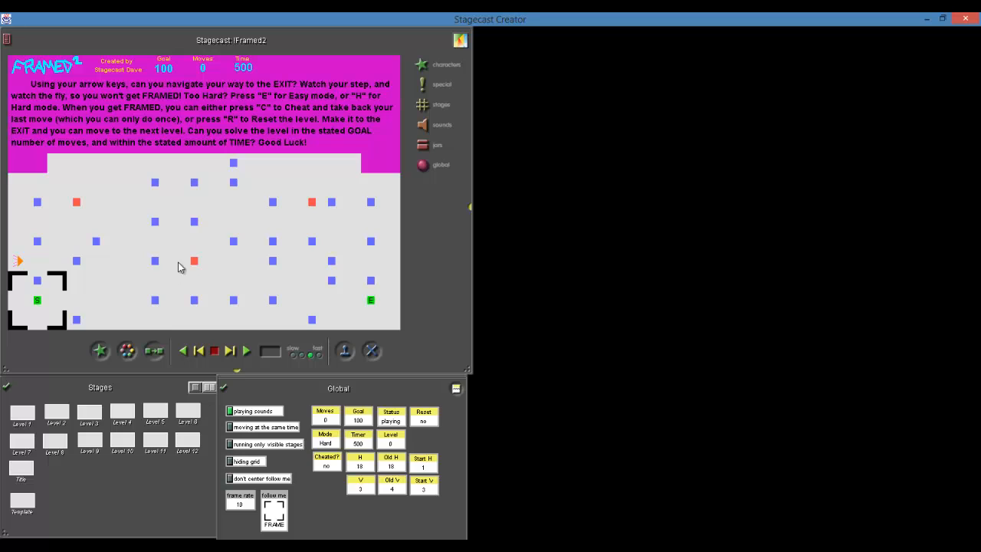
Change the three red Easy squares on the stage to the Hard appearance
click(195, 262)
click(199, 243)
click(77, 202)
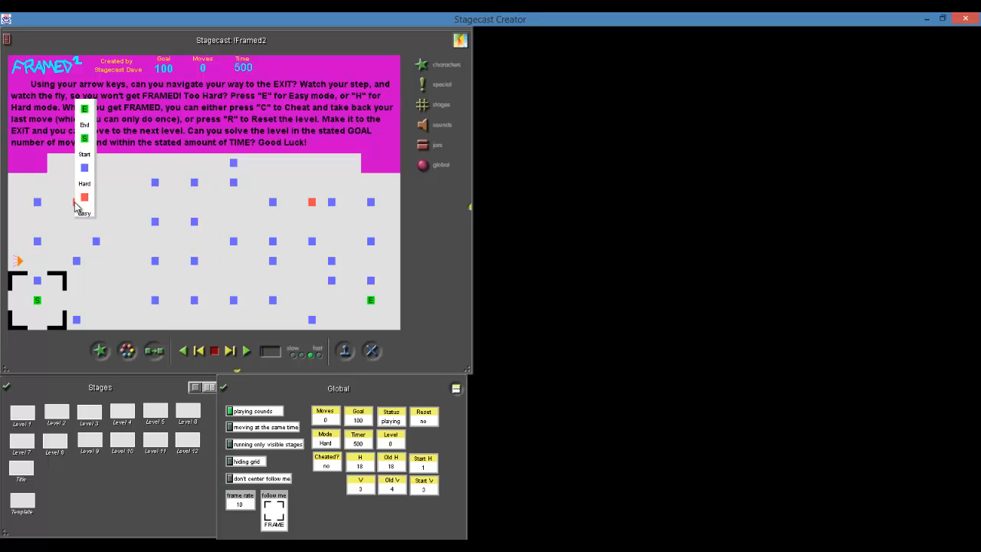
click(86, 176)
click(311, 202)
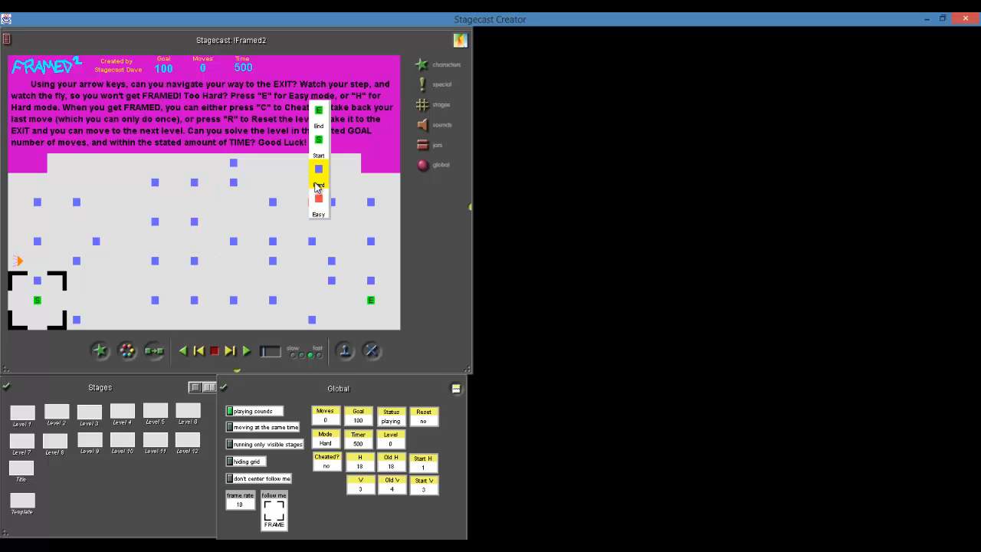
click(317, 164)
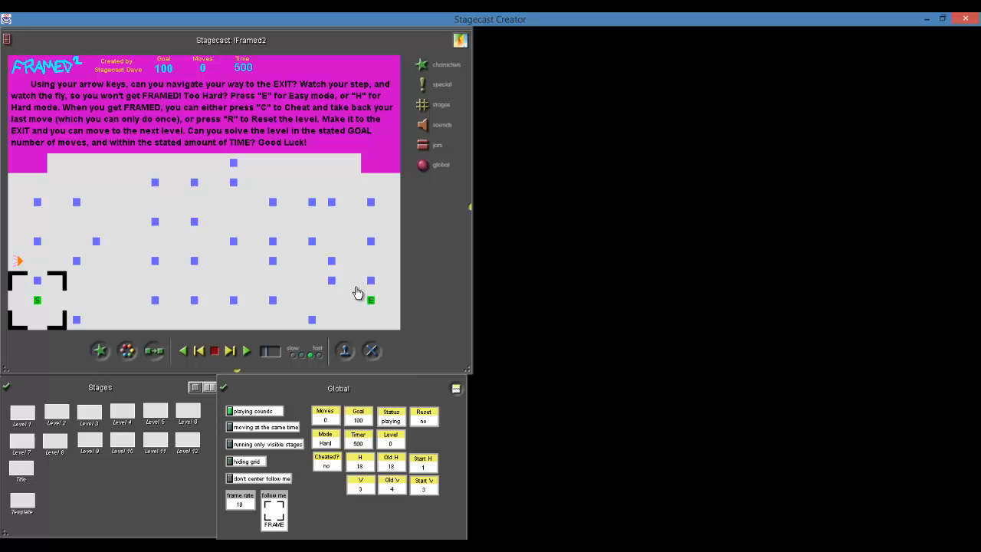
Set the global H and Old H to 1, and V and Old V to 3
click(361, 467)
text(1)
key(Tab)
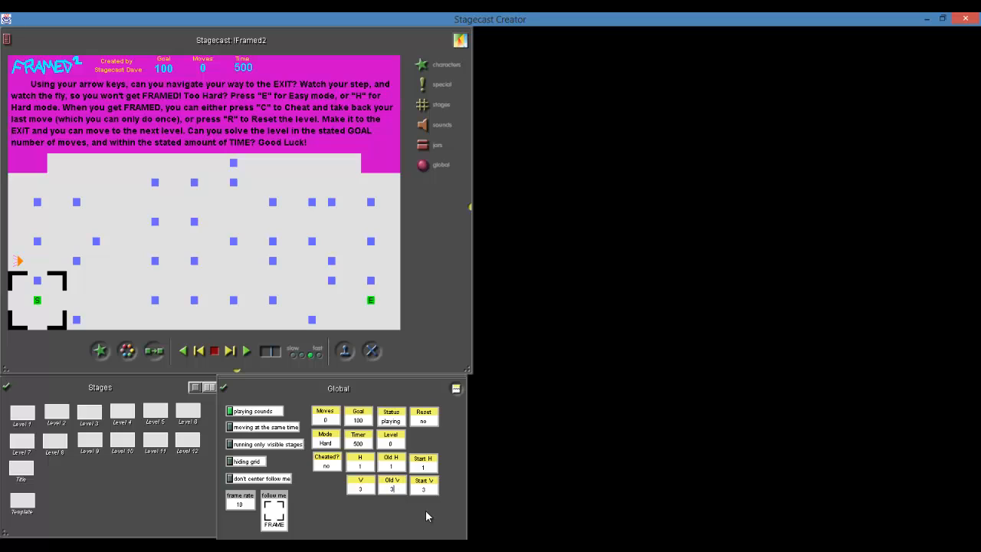
click(215, 220)
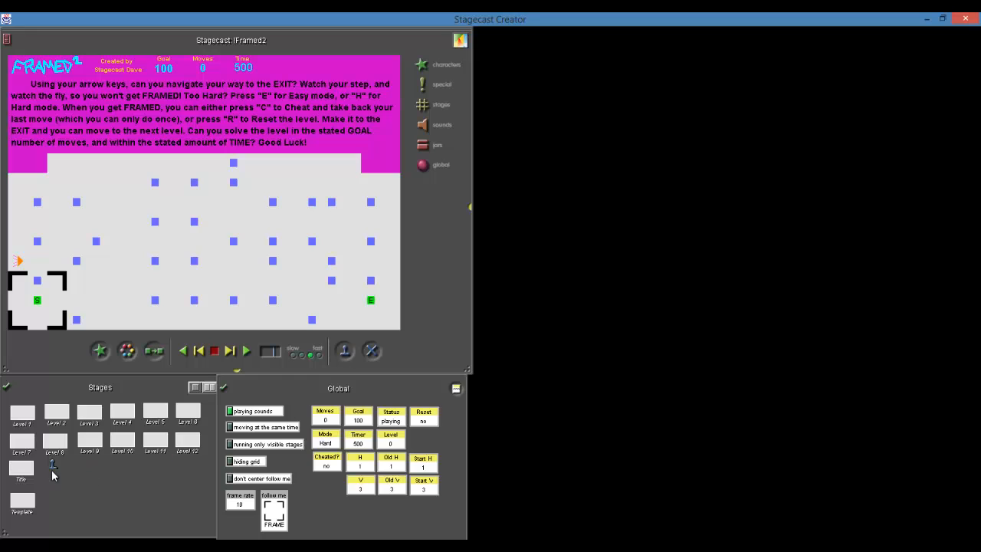
Duplicate the Template stage, name the copy End Screen, and place it beside Title
drag(23, 502, 94, 504)
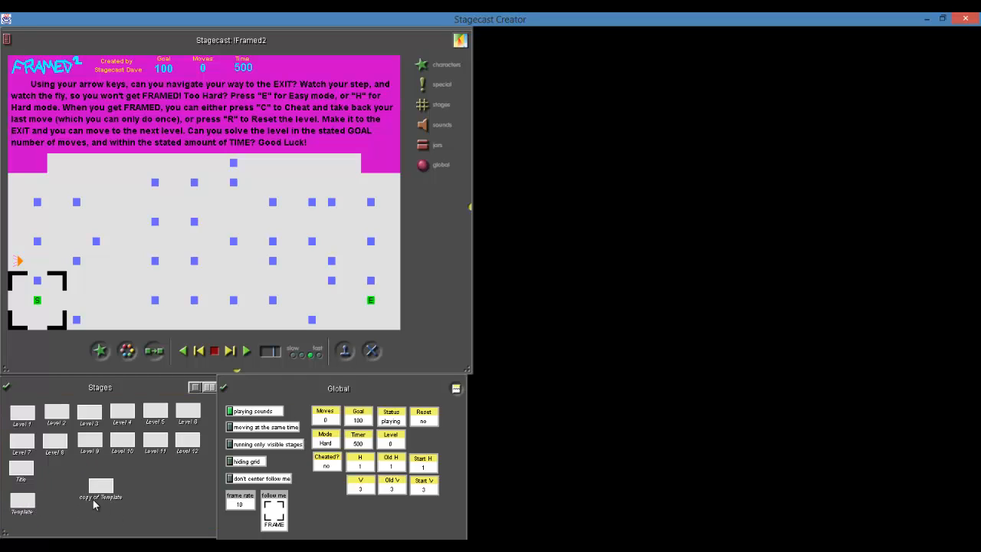
click(92, 497)
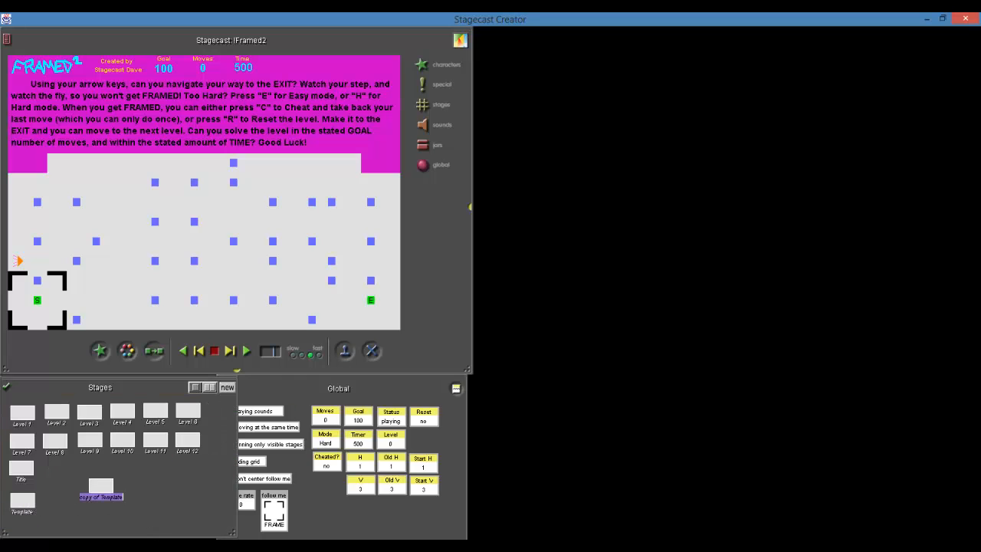
text(End Sc)
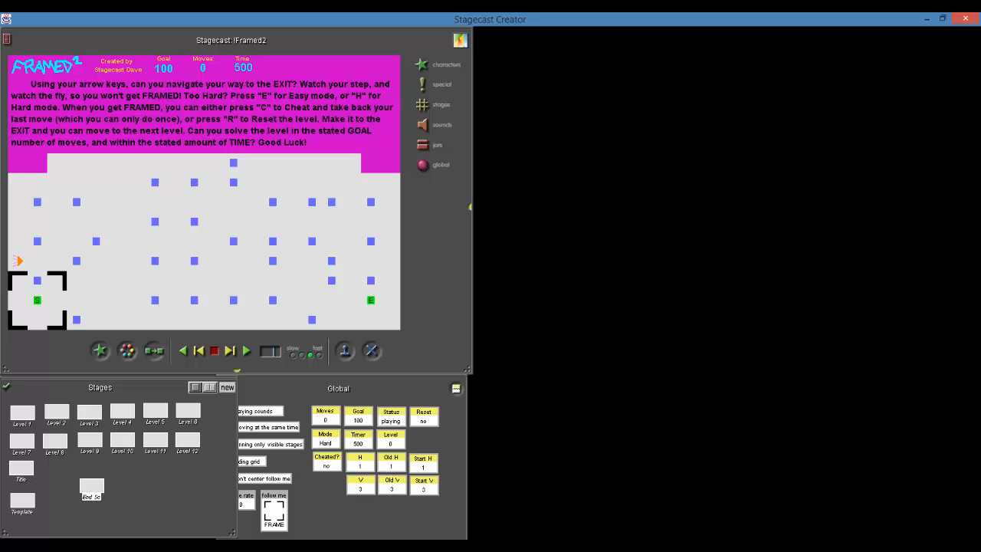
text(reen)
click(167, 512)
drag(58, 481, 46, 469)
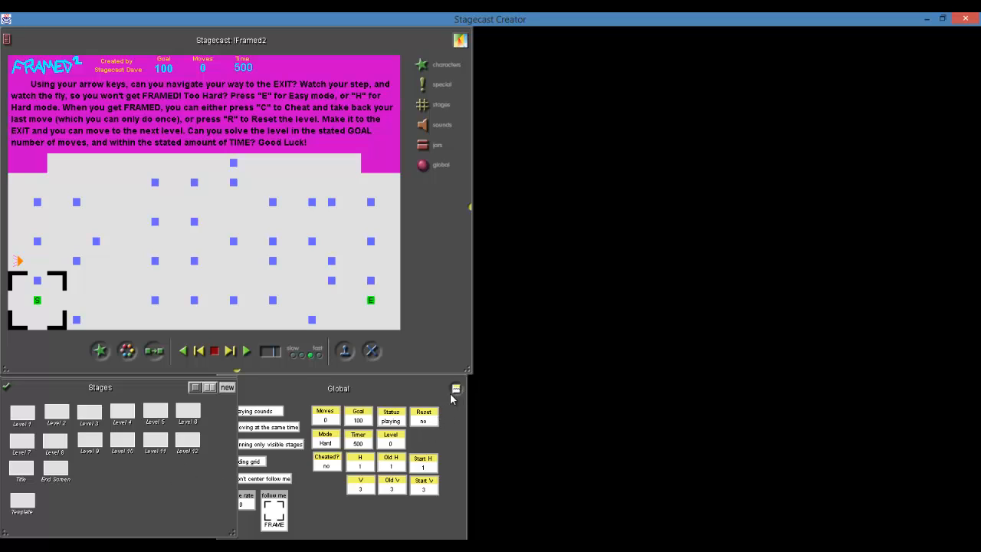
Add a global variable named Levels beside Level and set its value to 12
drag(455, 389, 411, 438)
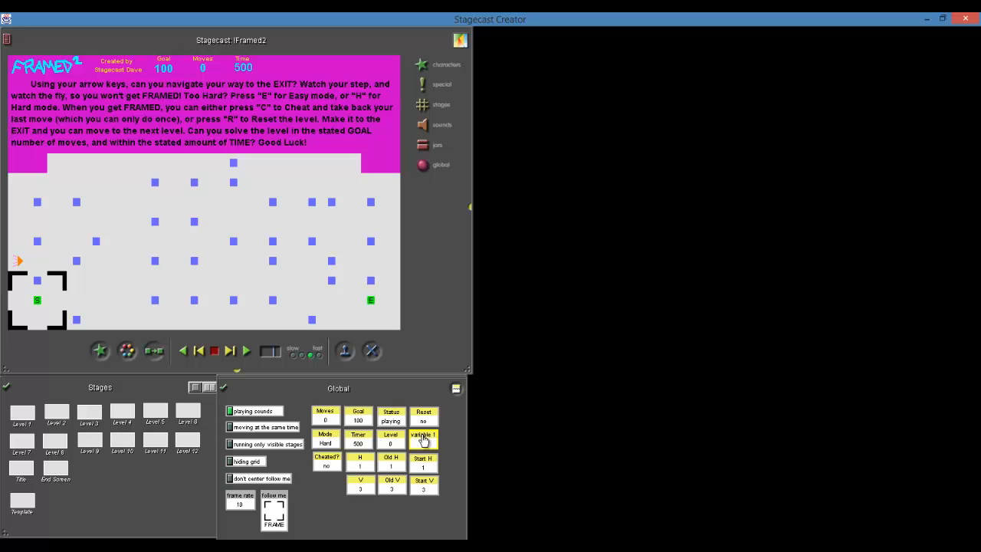
double_click(423, 435)
text(L)
text(12)
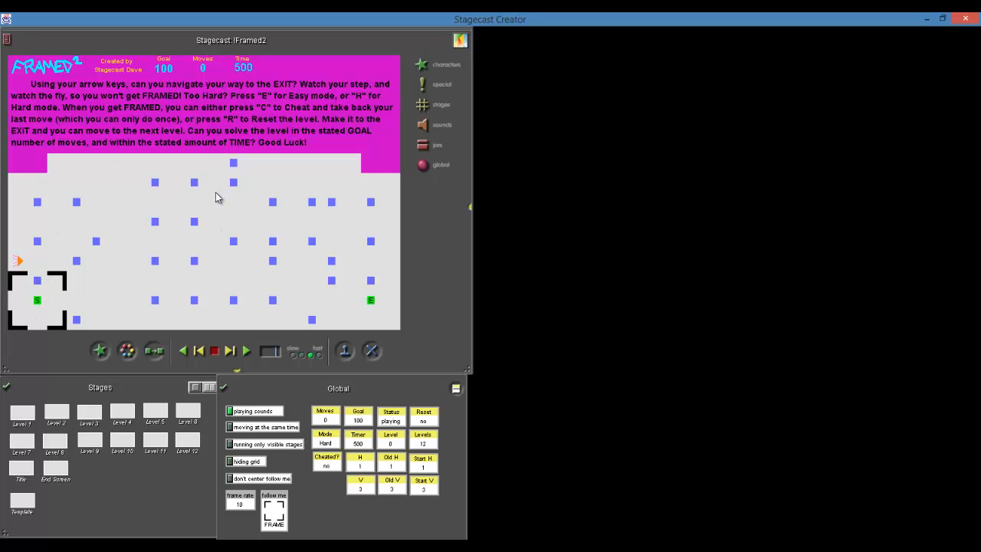
Bring the End Screen stage up beside Title, move the black frame from Title onto it, and show End Screen alone
click(56, 466)
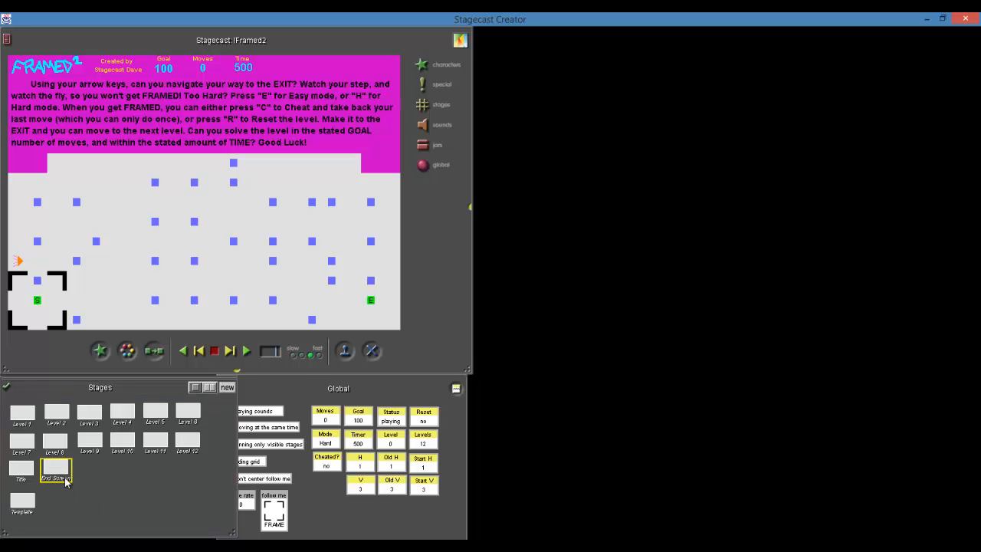
drag(60, 476, 59, 478)
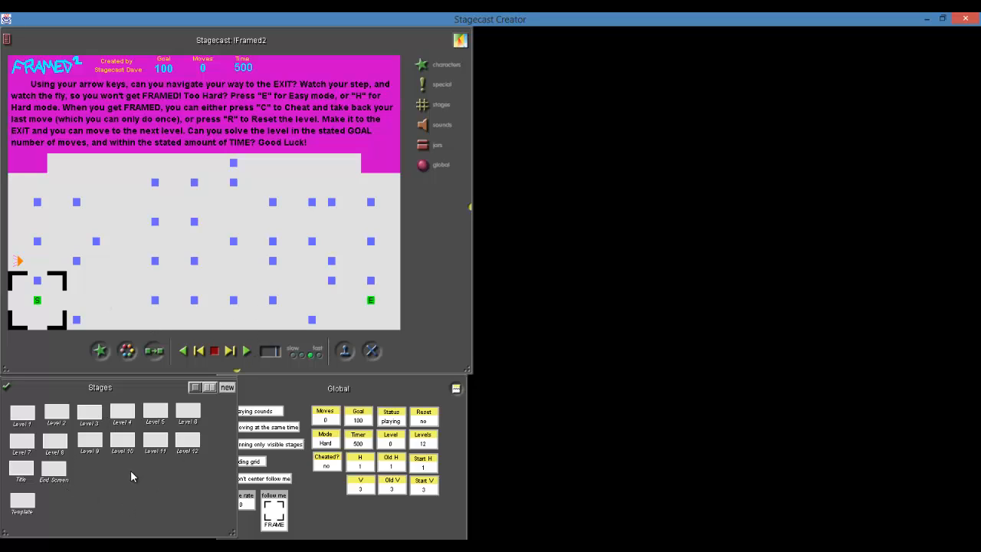
click(211, 388)
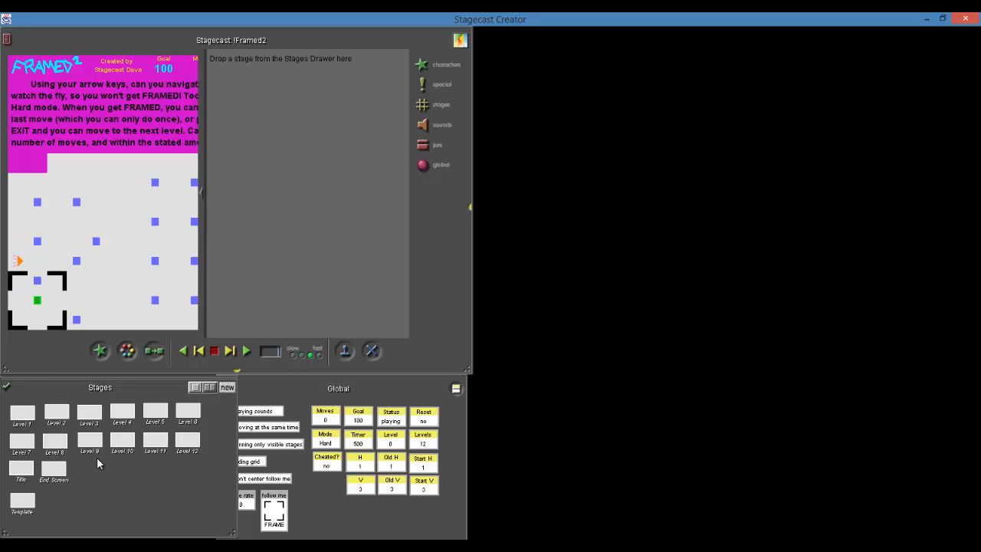
drag(56, 474, 264, 290)
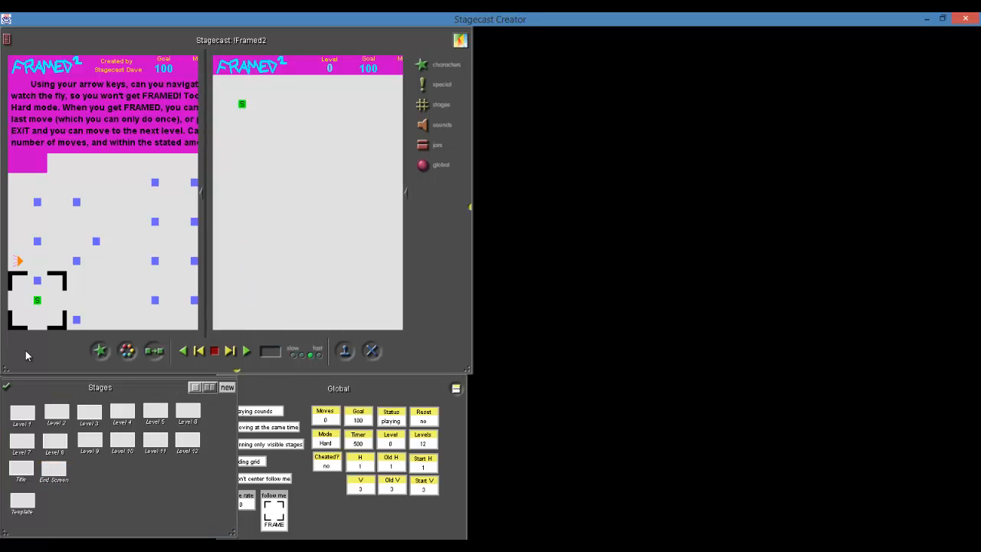
drag(51, 329, 280, 291)
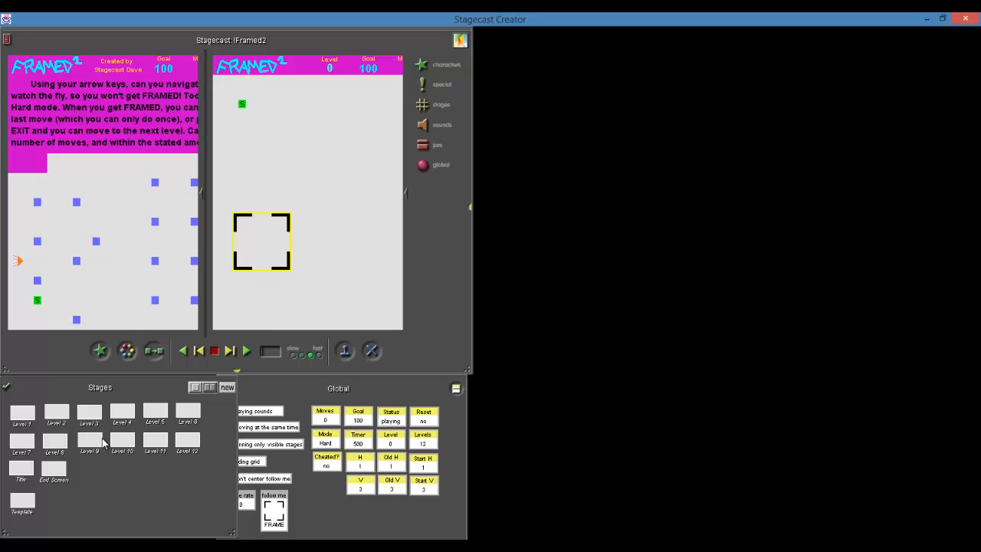
drag(59, 469, 77, 255)
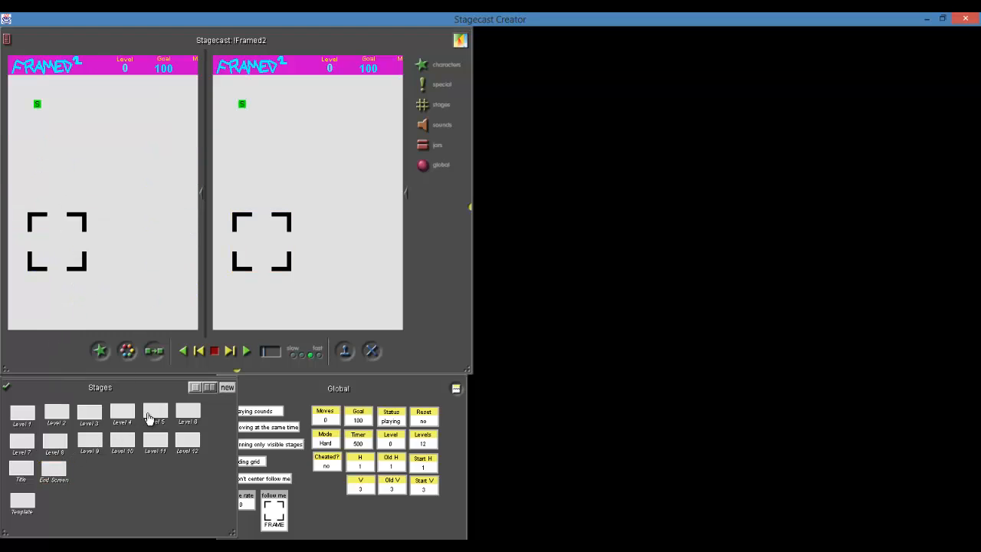
click(195, 389)
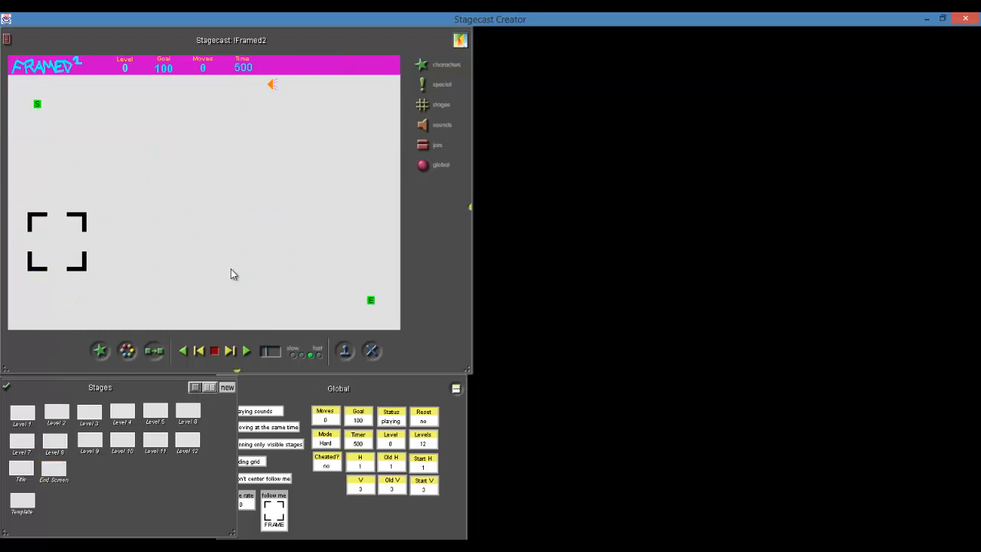
Remove the Level, Goal, Moves and Time displays from the End Screen header and center the FRAMED2 logo in it
click(129, 71)
drag(129, 71, 133, 100)
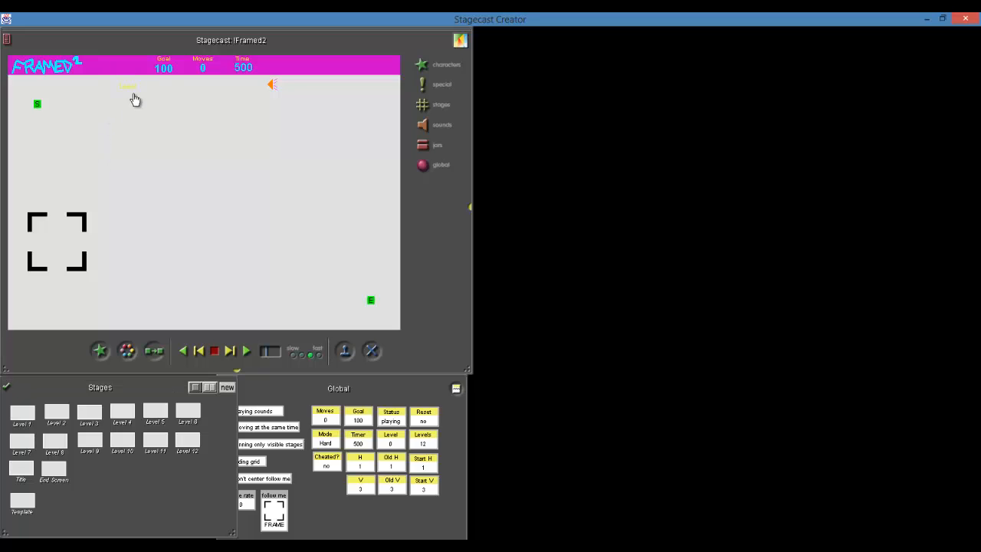
drag(171, 66, 182, 115)
drag(202, 69, 207, 115)
drag(239, 69, 240, 133)
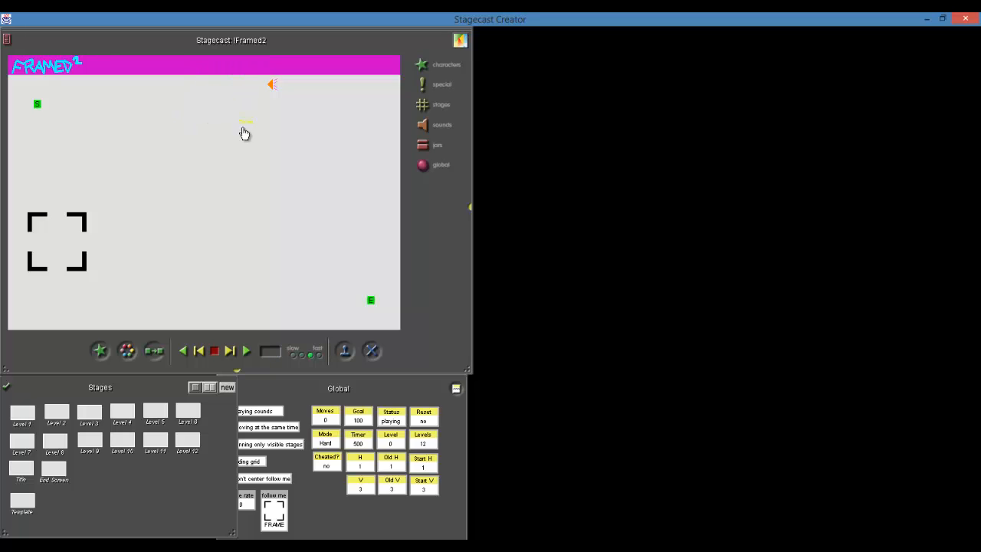
drag(59, 71, 213, 71)
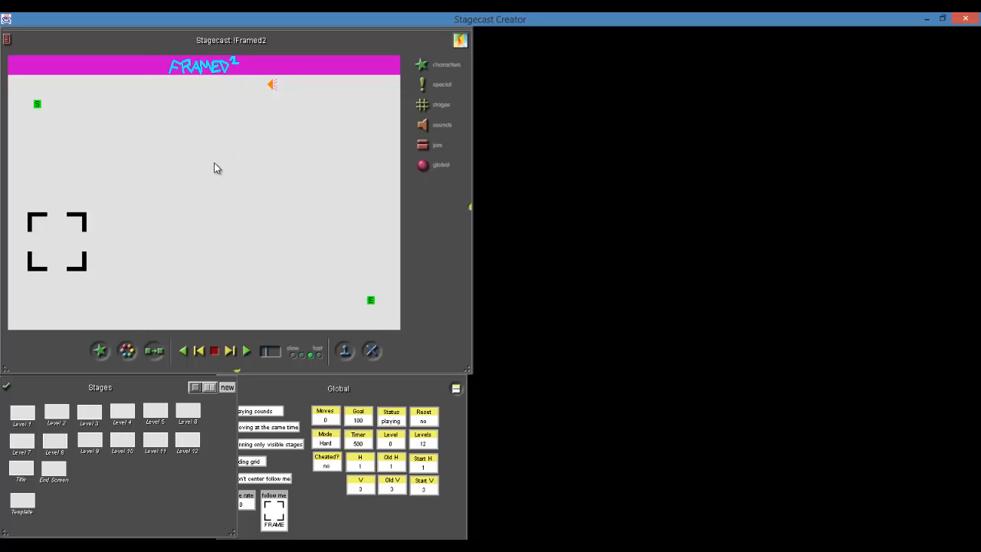
Delete the green S and E squares, then move the frame to the upper middle and the fly to the lower left
click(38, 105)
key(Delete)
key(Delete)
drag(73, 270, 217, 216)
drag(272, 91, 77, 284)
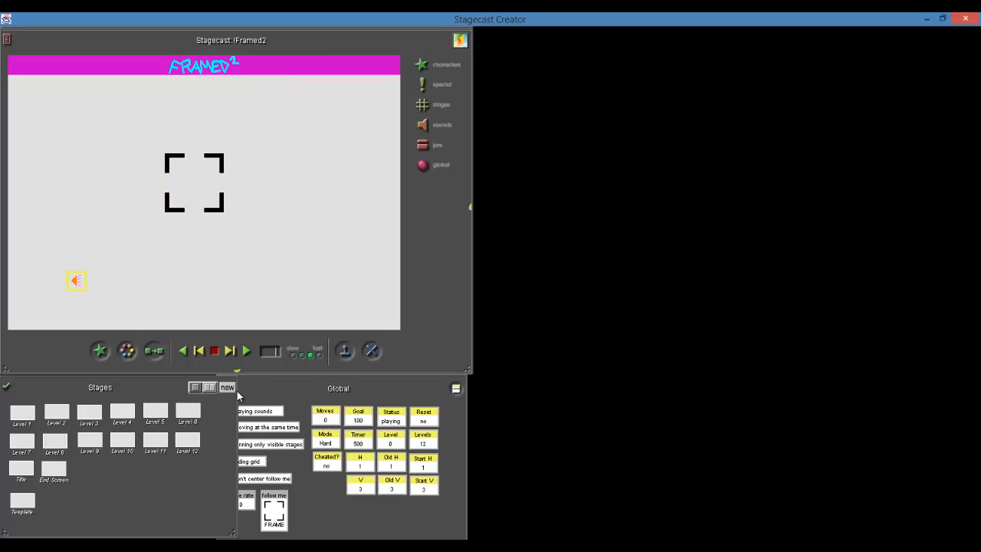
Copy the fly into a row of nine more flies along the lower stage and delete the stray copy above the row
click(345, 351)
mouse_move(75, 281)
mouse_down()
mouse_move(217, 295)
mouse_move(291, 287)
mouse_move(292, 265)
mouse_up()
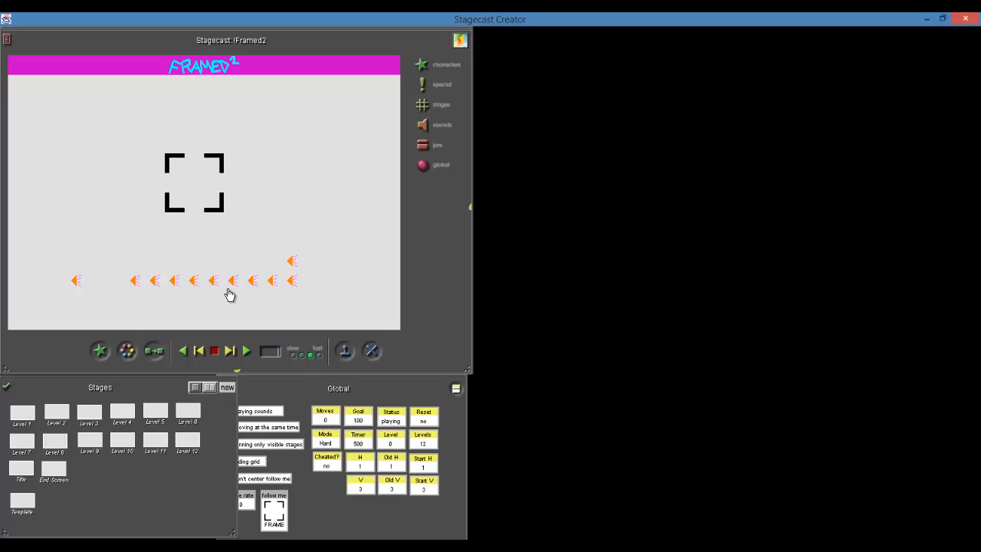
click(293, 263)
key(Delete)
Place one fly at the stage's upper left facing south and another on the left edge facing east
drag(71, 289, 34, 94)
click(66, 98)
click(86, 76)
drag(138, 284, 23, 194)
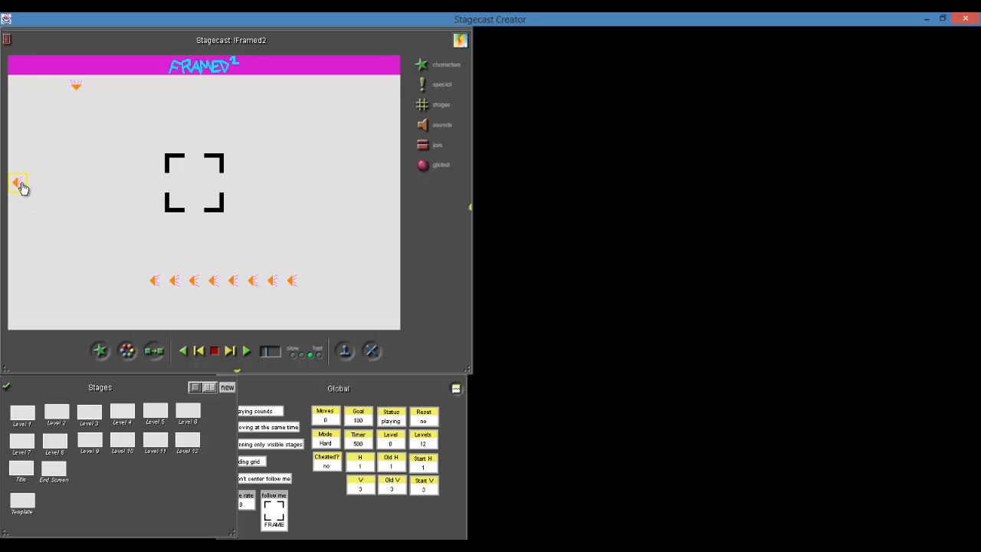
click(23, 192)
click(38, 149)
Place north-facing flies at the bottom left and bottom right of the stage, and west-facing ones at the upper right and right edge
drag(154, 282, 144, 319)
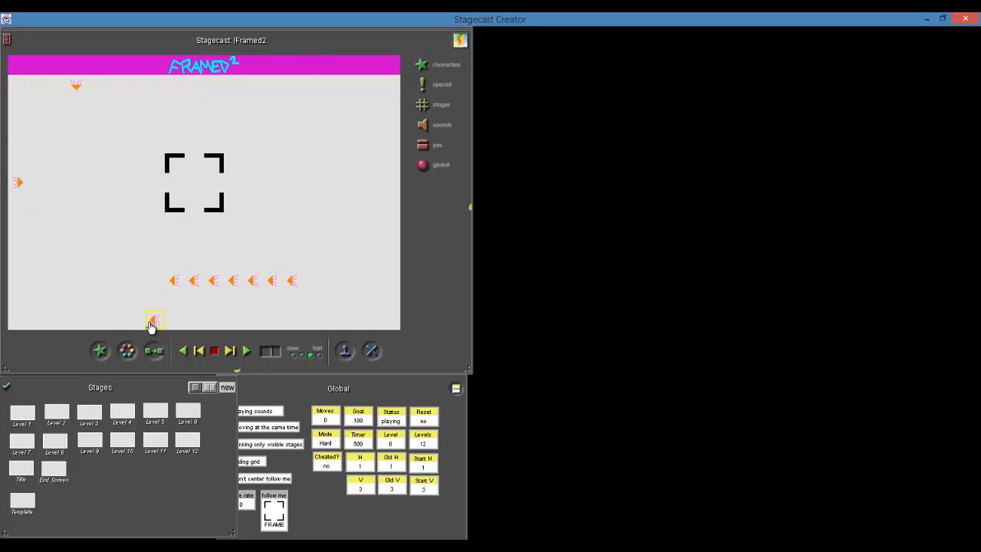
click(147, 319)
click(164, 235)
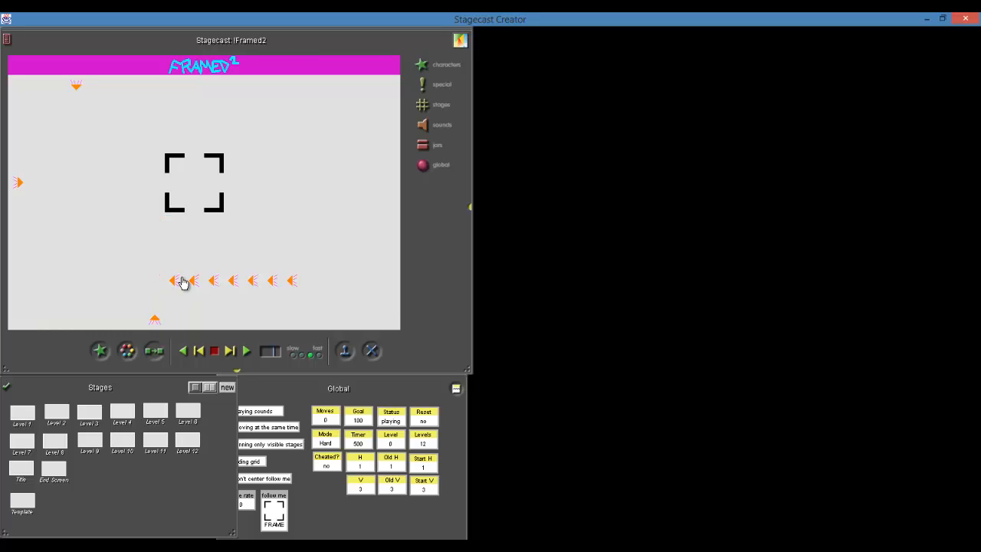
drag(177, 283, 335, 86)
drag(294, 282, 337, 230)
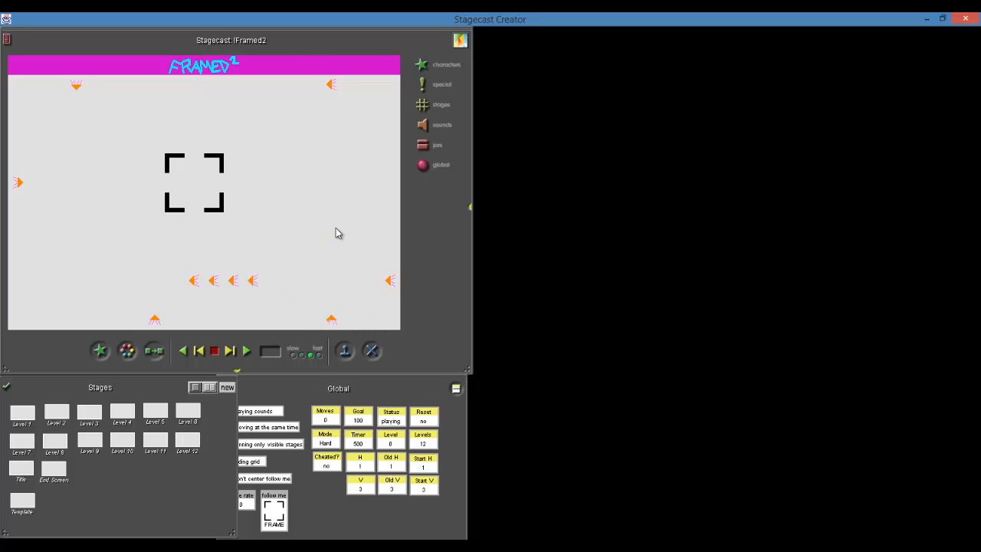
Spread the remaining four flies around the frame: north at upper left, east at upper right, west at lower left, south at lower right
drag(254, 282, 107, 299)
drag(295, 141, 301, 115)
drag(235, 279, 279, 209)
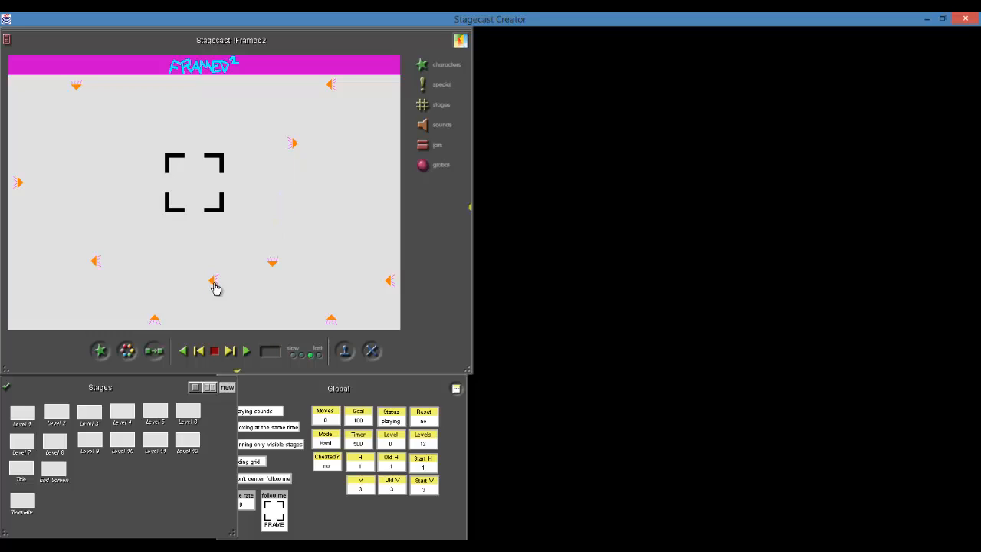
drag(132, 138, 135, 58)
drag(138, 142, 143, 70)
Set DIR to S for the south-facing fly at the upper left and to E for the east-facing fly on the left edge
double_click(77, 86)
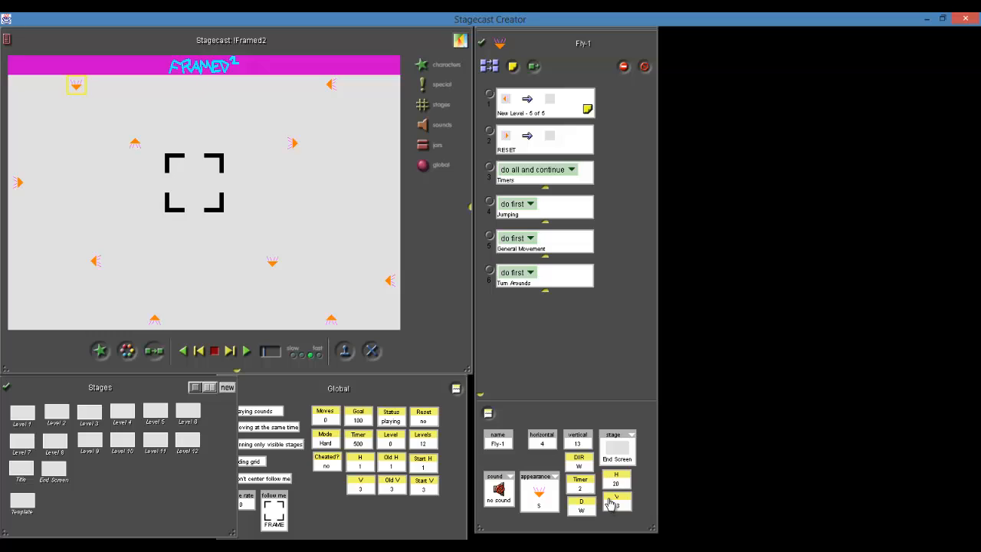
click(583, 467)
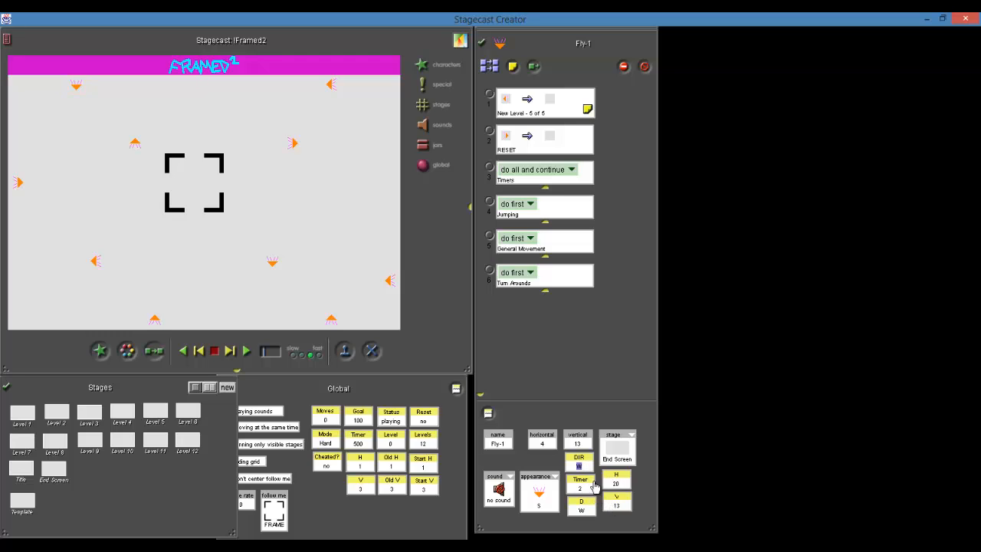
text(S)
click(22, 182)
double_click(21, 182)
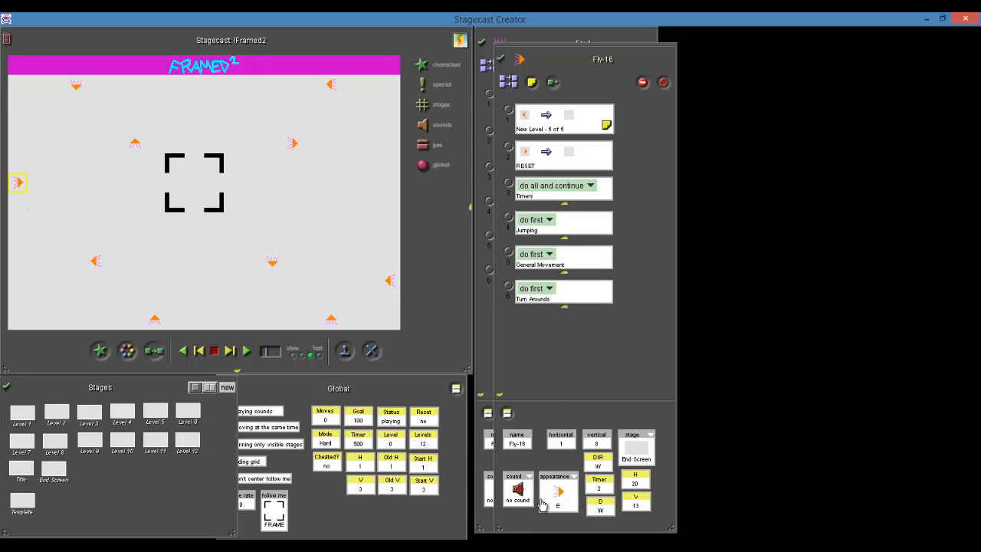
click(604, 467)
text(E)
Set DIR to N for the north-facing flies left of the frame and at the bottom left, and check the lower-left west-facing fly's DIR
double_click(135, 144)
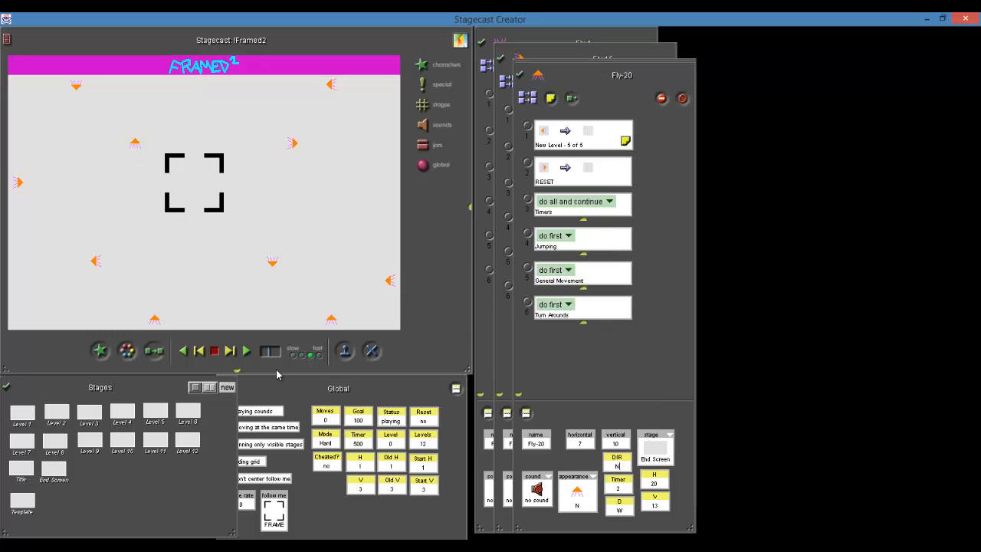
double_click(96, 263)
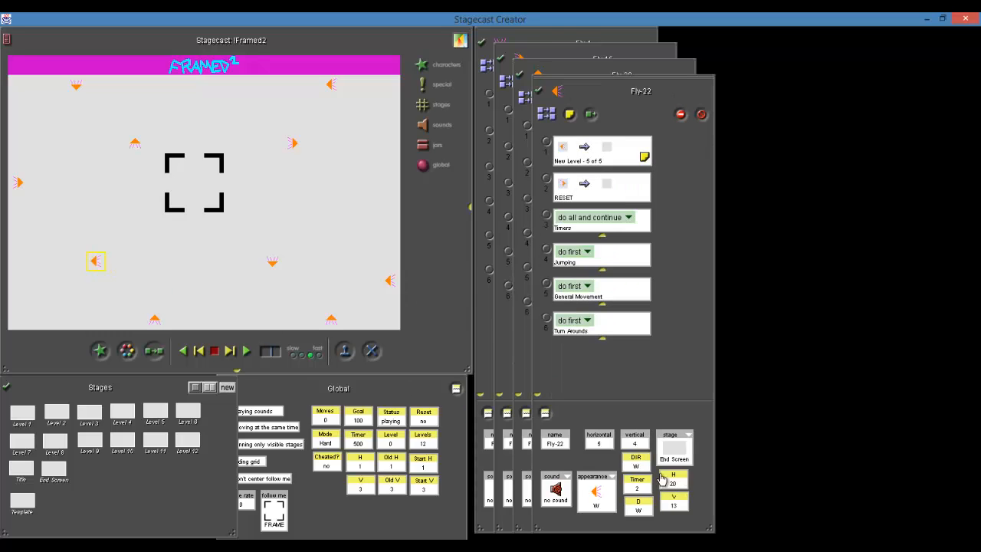
click(153, 322)
double_click(153, 322)
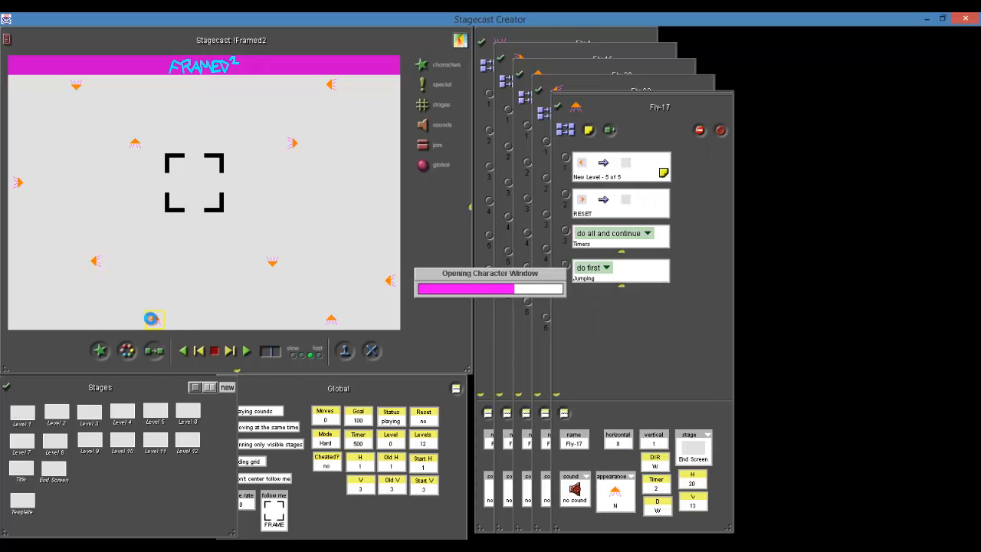
text(N)
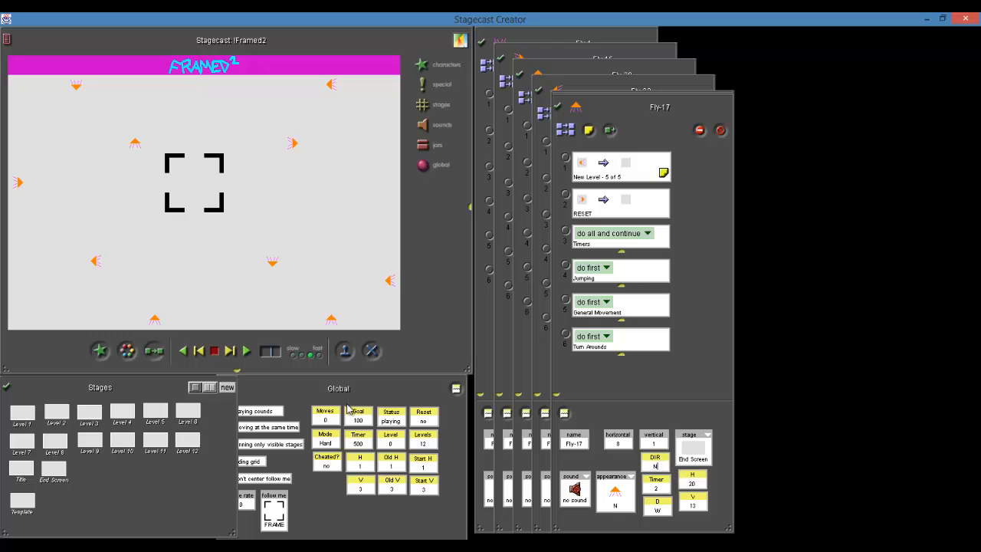
Set DIR to S, E and N for the remaining south-, east- and north-facing flies, and check DIR on the other two west-facing ones
double_click(274, 263)
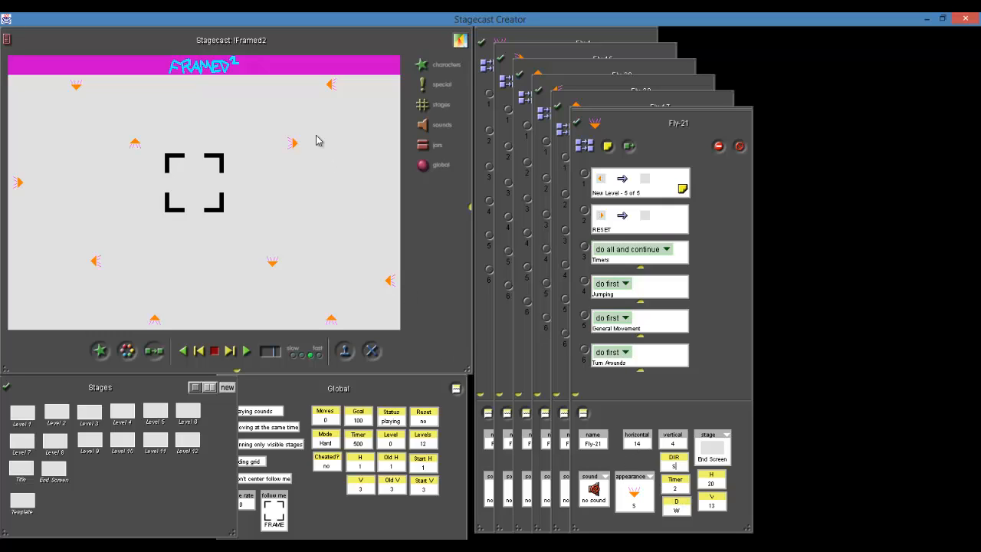
double_click(294, 144)
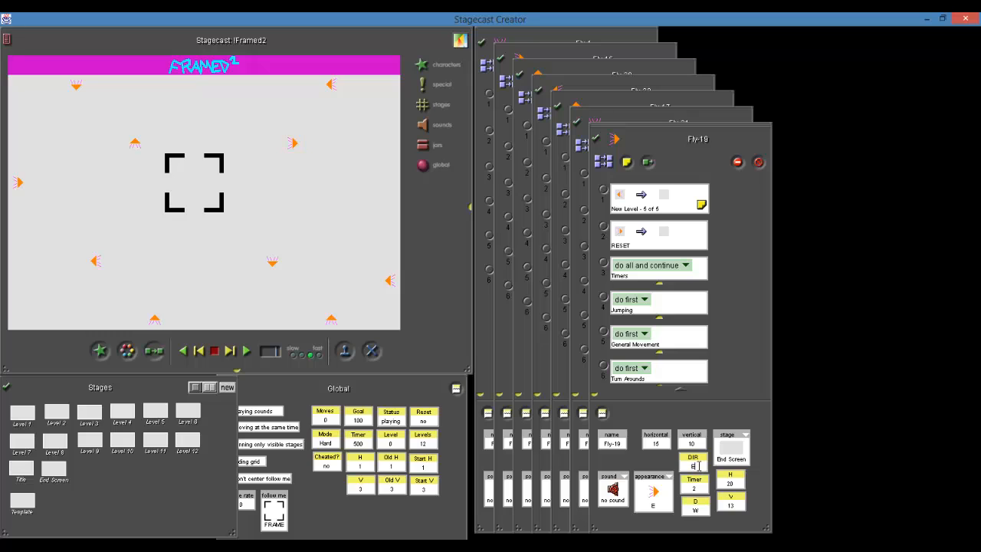
double_click(333, 321)
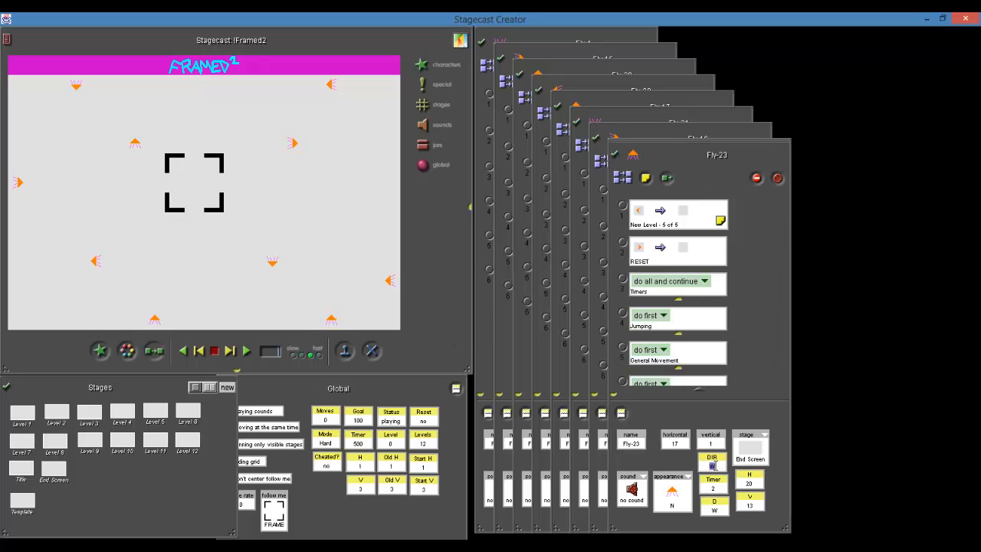
double_click(390, 284)
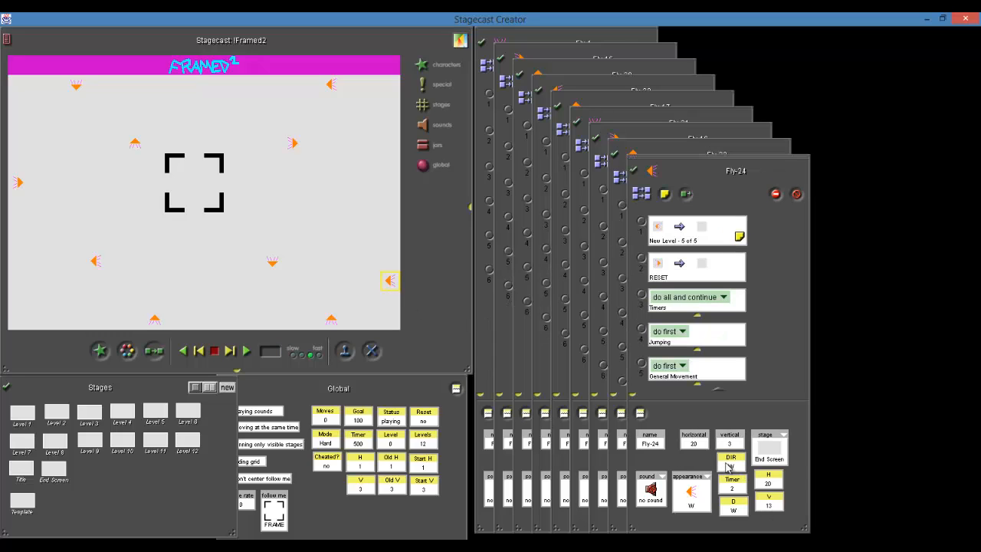
double_click(331, 85)
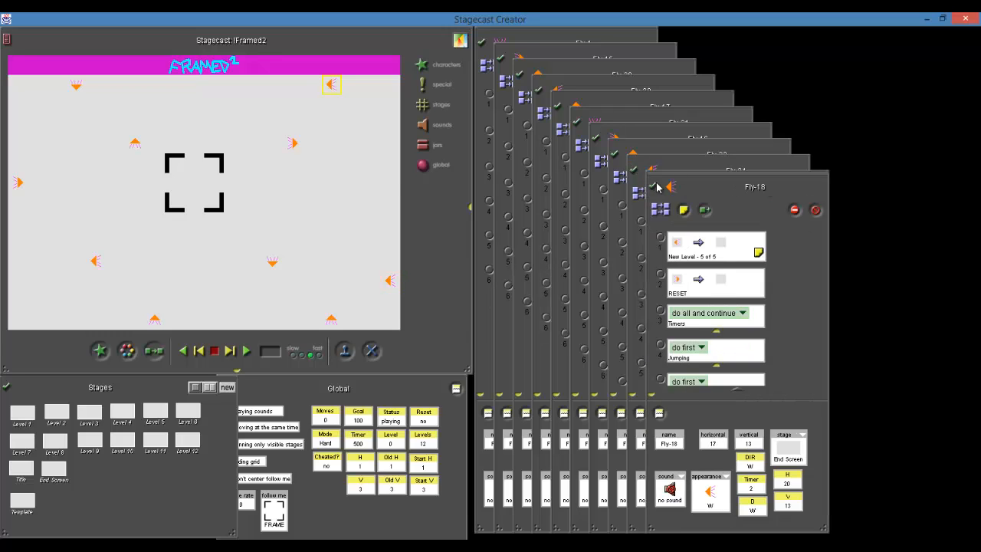
Close all the open fly character windows
click(652, 186)
click(633, 170)
click(614, 154)
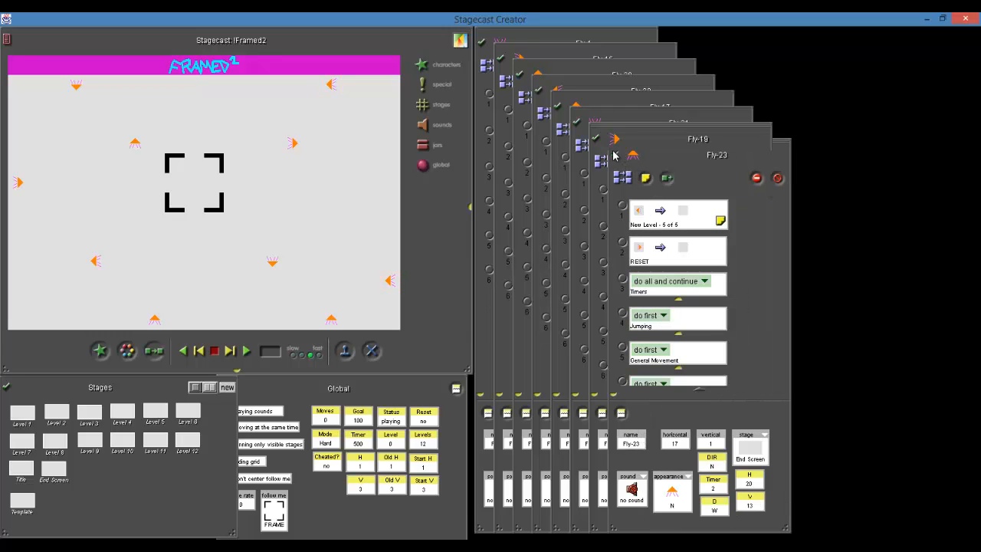
click(595, 139)
click(577, 122)
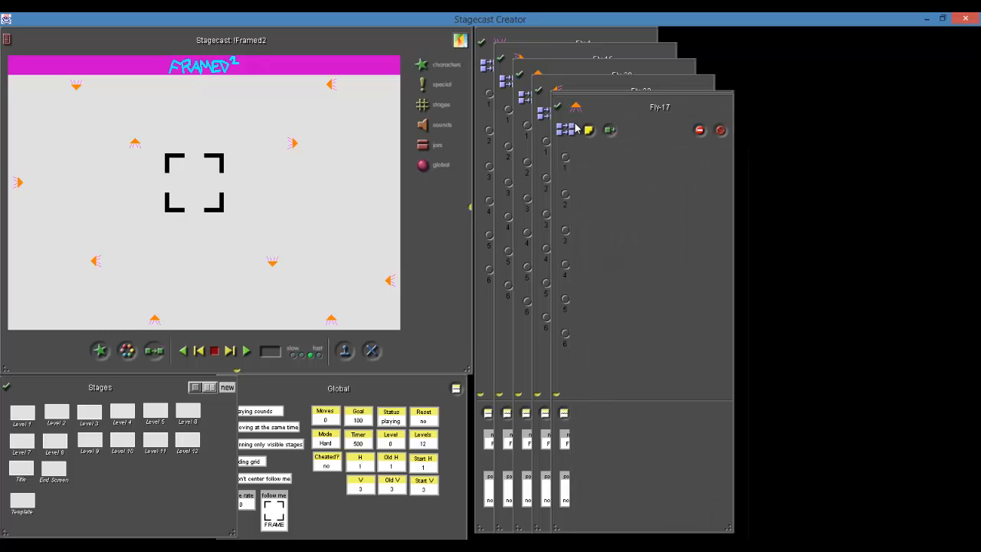
click(558, 106)
click(540, 91)
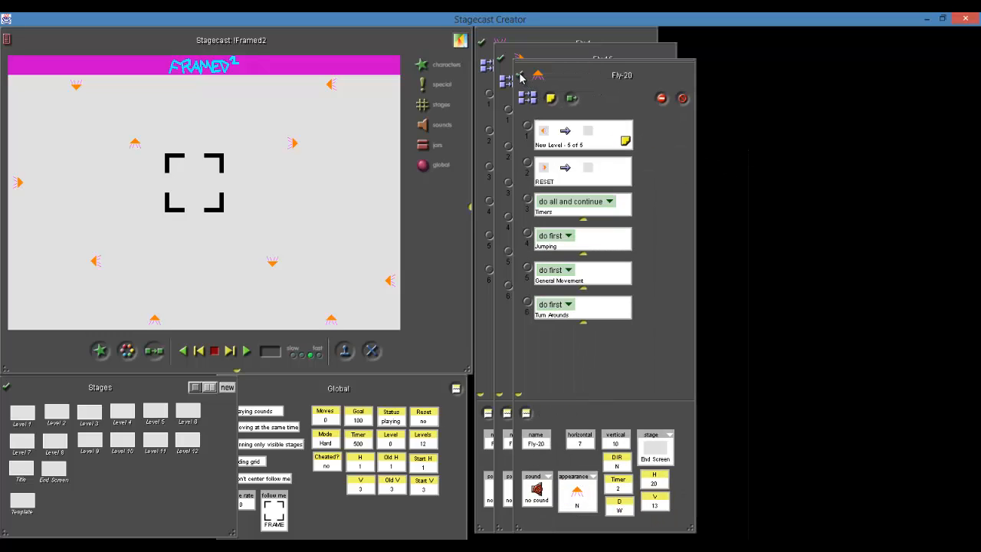
click(521, 74)
click(501, 58)
click(483, 43)
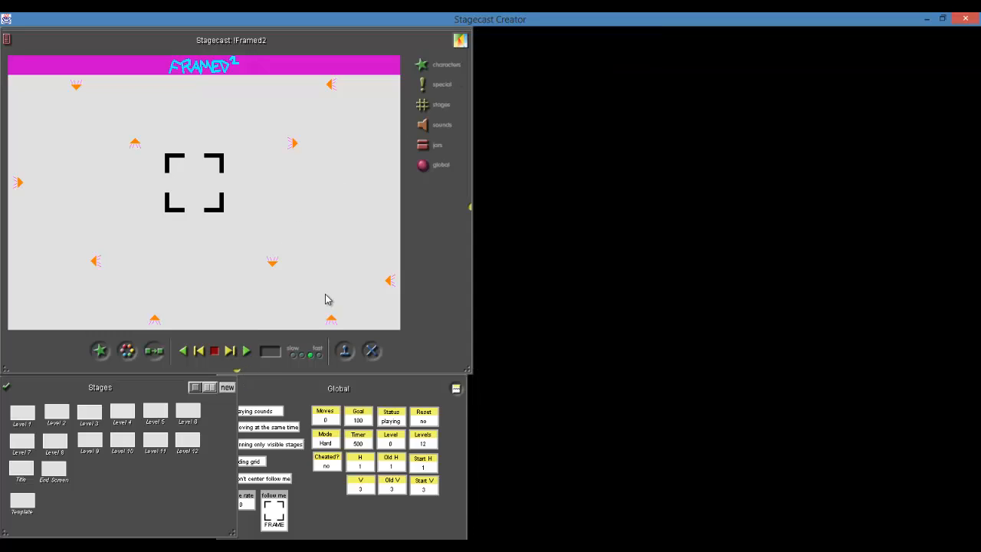
Place a blue square character on the End Screen and stamp copies of it in a row just below the magenta banner
click(437, 69)
drag(342, 109, 234, 125)
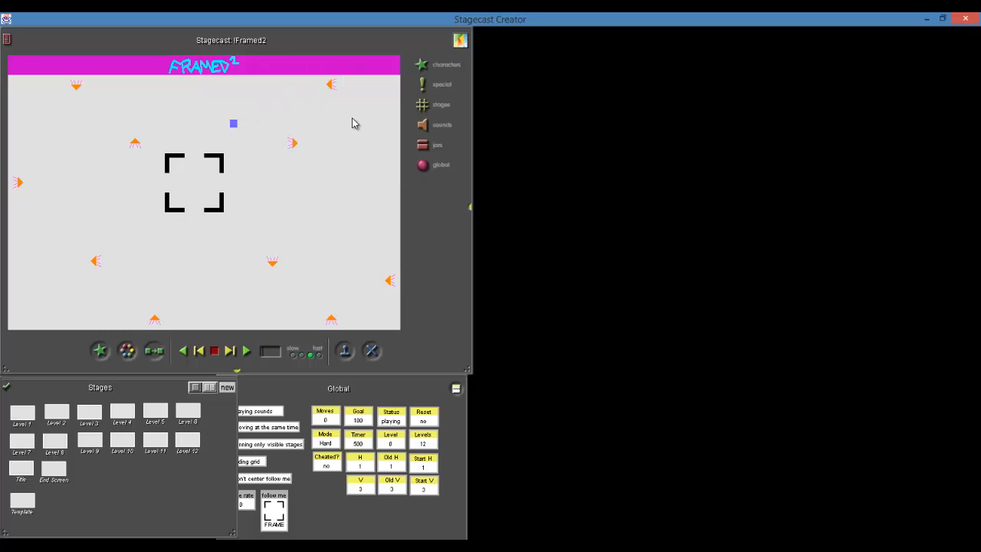
click(345, 353)
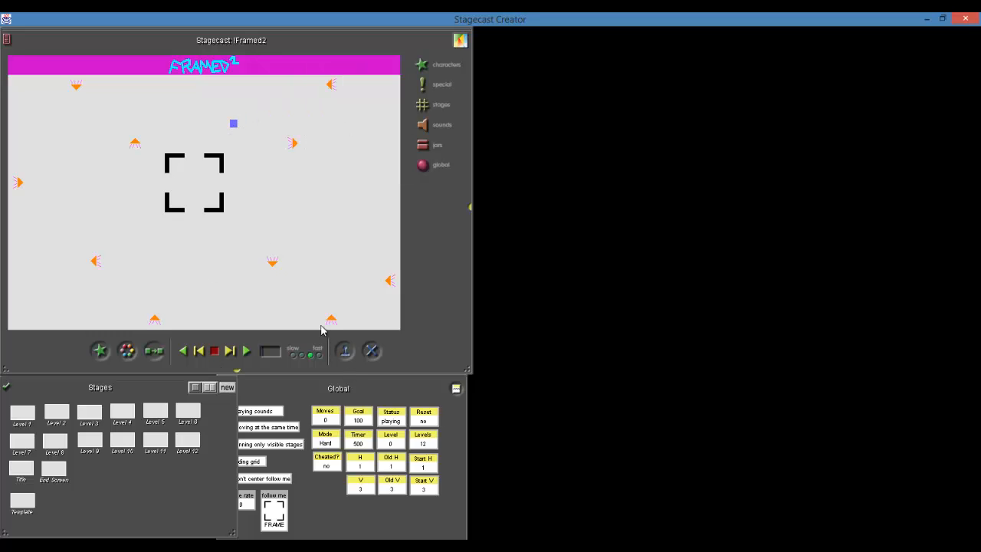
mouse_move(234, 124)
mouse_down()
mouse_move(131, 88)
mouse_move(292, 86)
mouse_up()
Arrange seven blue squares into a letter Y at the upper left, moving the adjacent north-facing fly one cell right
drag(234, 127, 96, 122)
drag(138, 88, 138, 125)
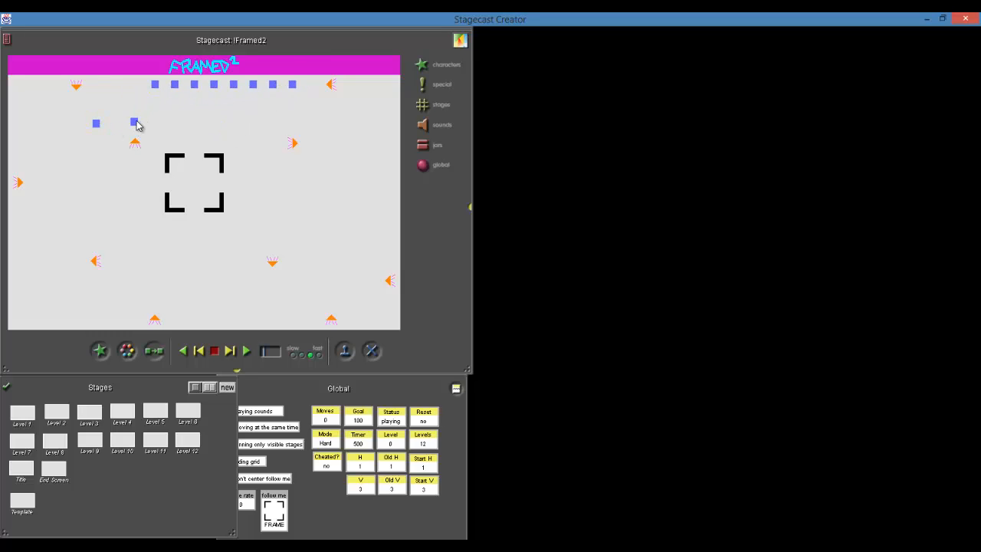
drag(156, 90, 153, 145)
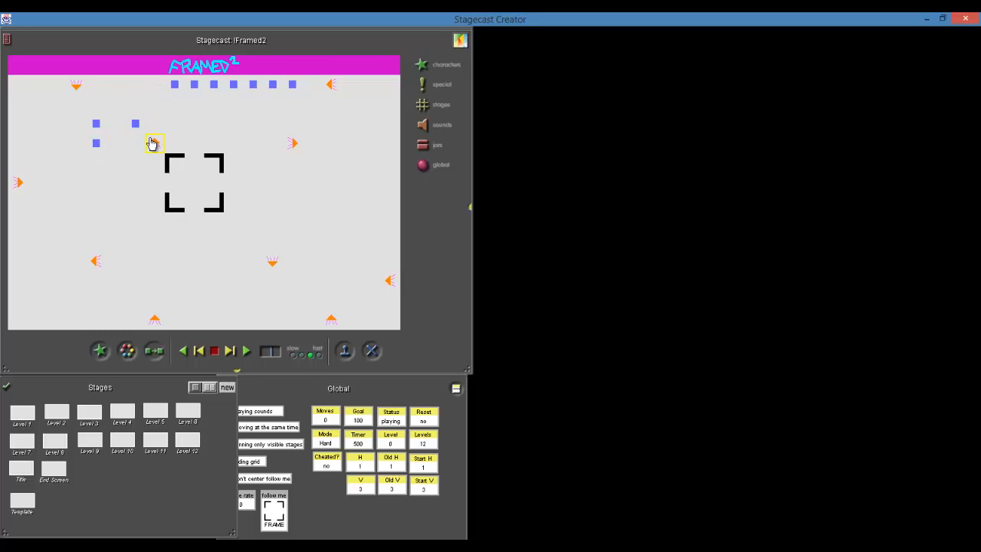
drag(176, 86, 135, 144)
drag(194, 94, 118, 155)
drag(213, 92, 113, 170)
drag(233, 86, 117, 185)
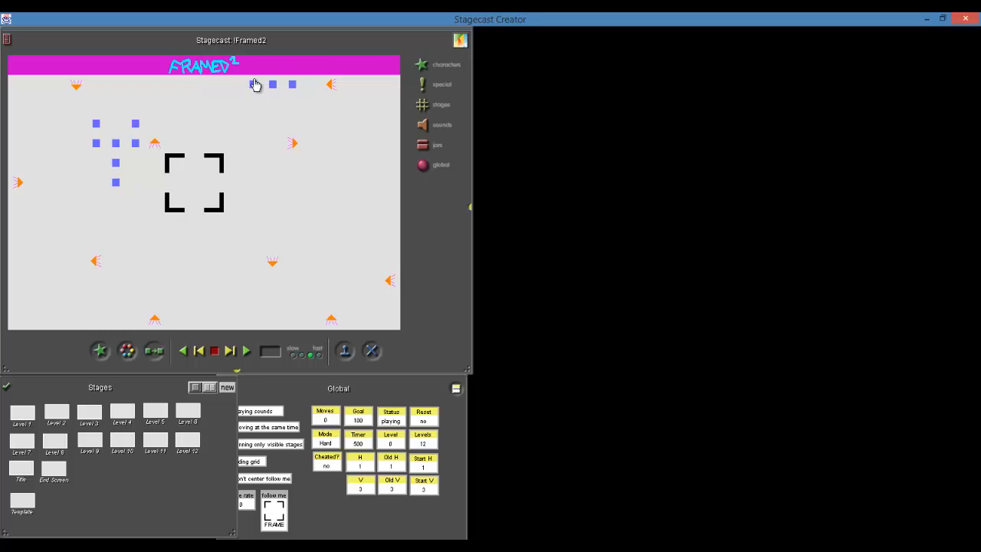
Form a rounded letter O beside the Y, stamping extra squares and moving the frame to the stage's upper-left corner
drag(254, 85, 194, 123)
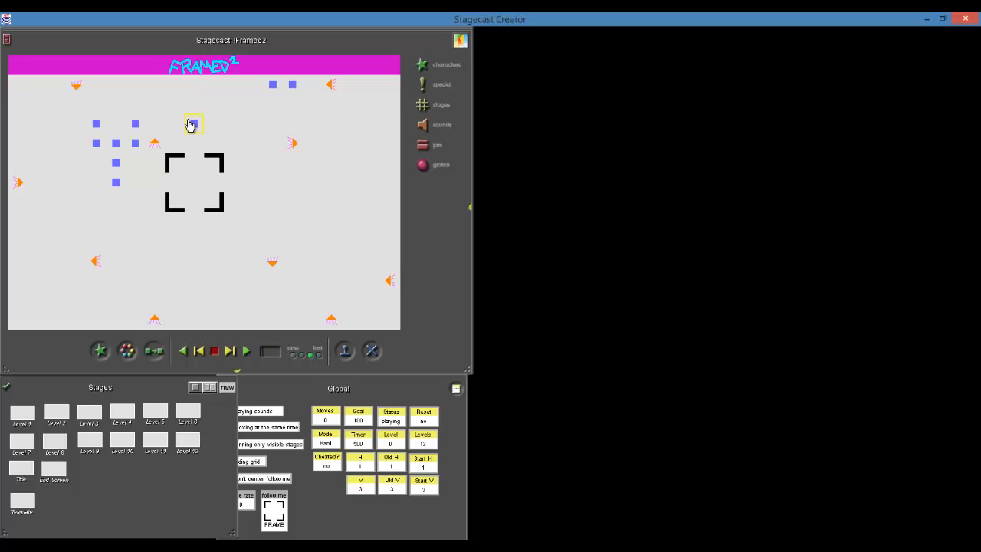
drag(276, 87, 177, 150)
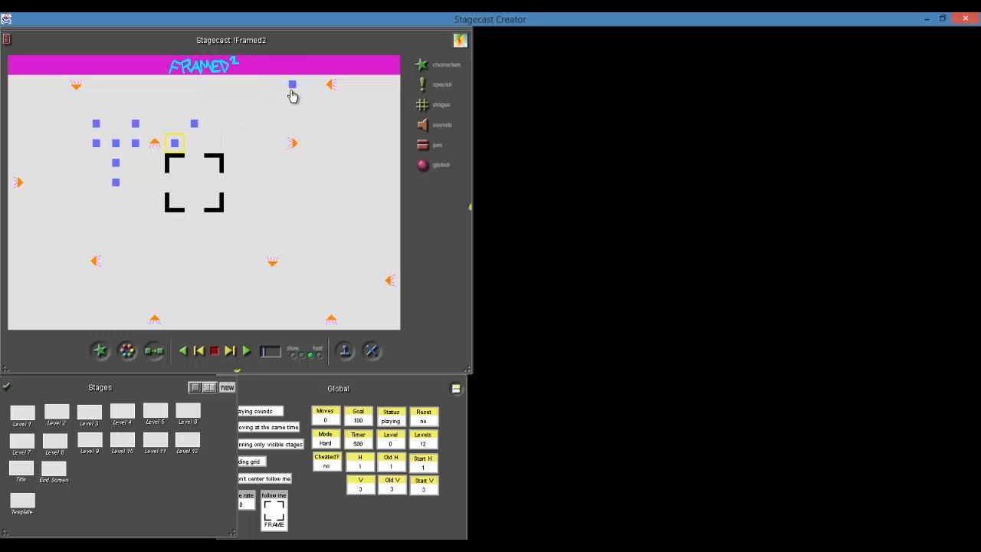
drag(294, 90, 215, 146)
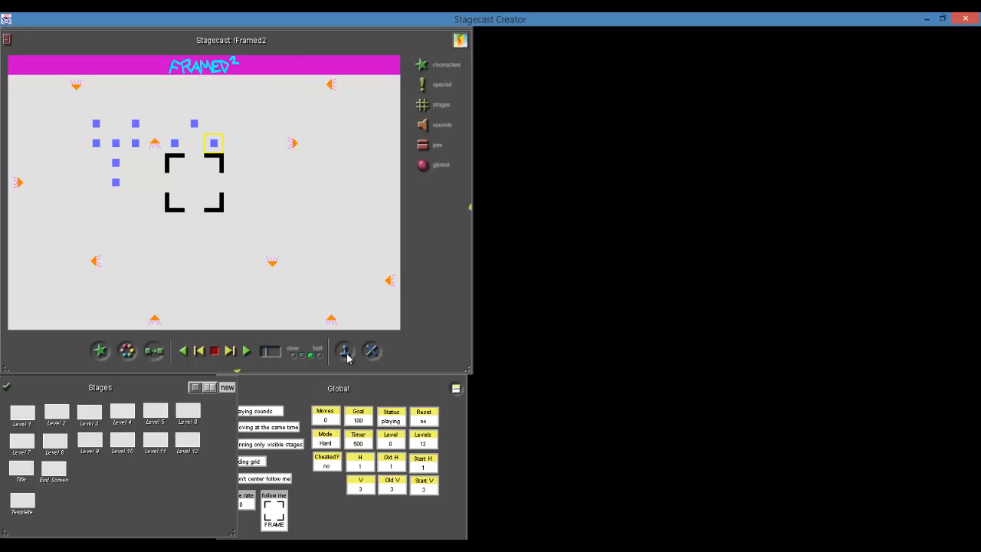
mouse_move(213, 144)
mouse_down()
mouse_move(215, 102)
mouse_move(269, 96)
mouse_up()
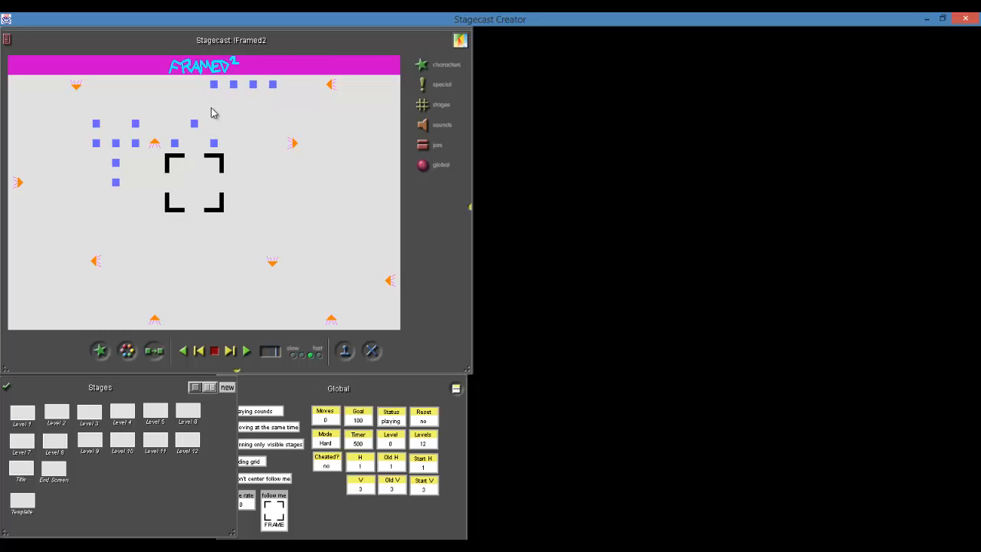
drag(217, 212, 64, 137)
drag(213, 84, 173, 167)
drag(234, 89, 214, 167)
drag(253, 87, 198, 190)
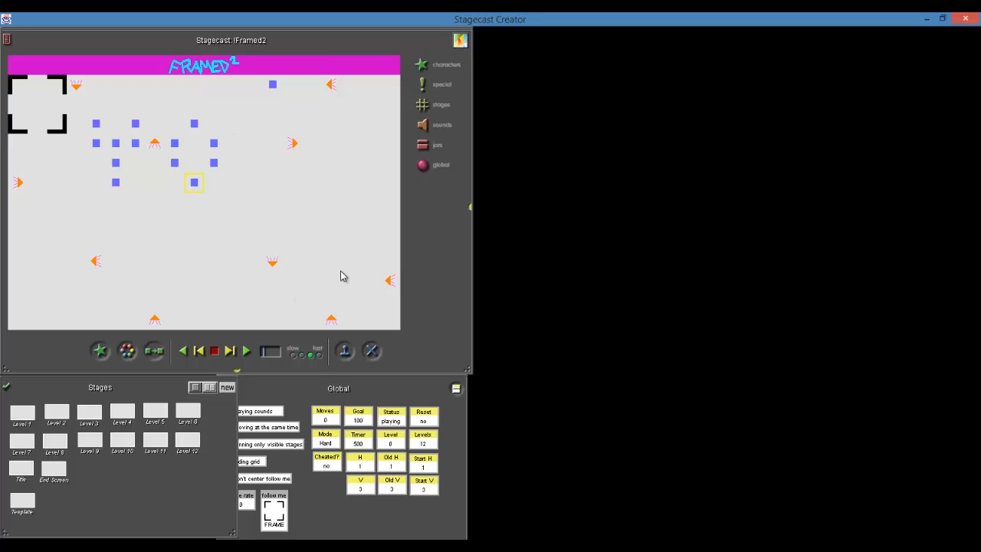
Show the grid and build the left stroke and base of a letter U with blue squares to the right of the O
drag(276, 92, 252, 134)
click(248, 498)
click(230, 461)
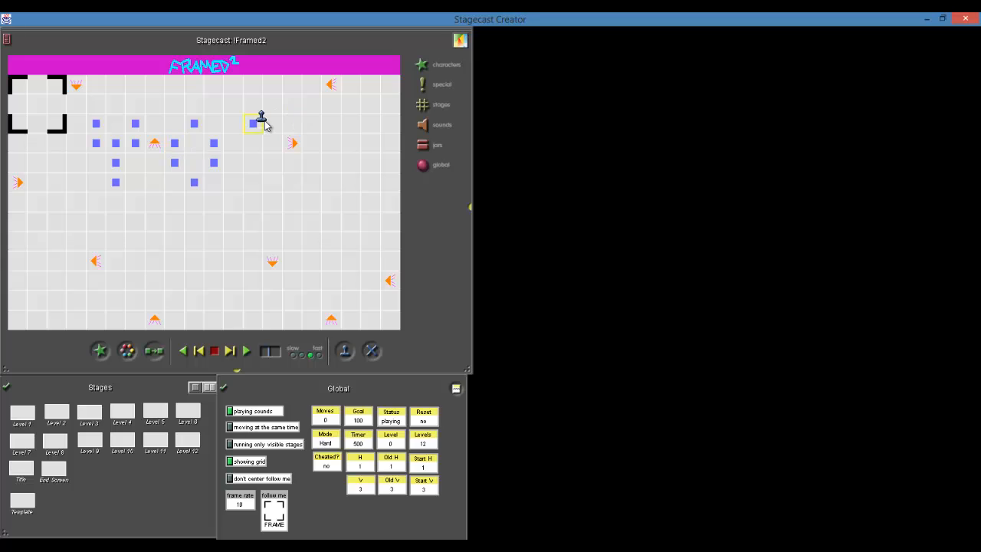
mouse_move(255, 127)
mouse_down()
mouse_move(215, 92)
mouse_move(277, 105)
mouse_move(235, 86)
mouse_move(258, 161)
mouse_move(254, 146)
mouse_up()
drag(258, 88, 256, 165)
drag(278, 91, 257, 190)
drag(218, 90, 273, 187)
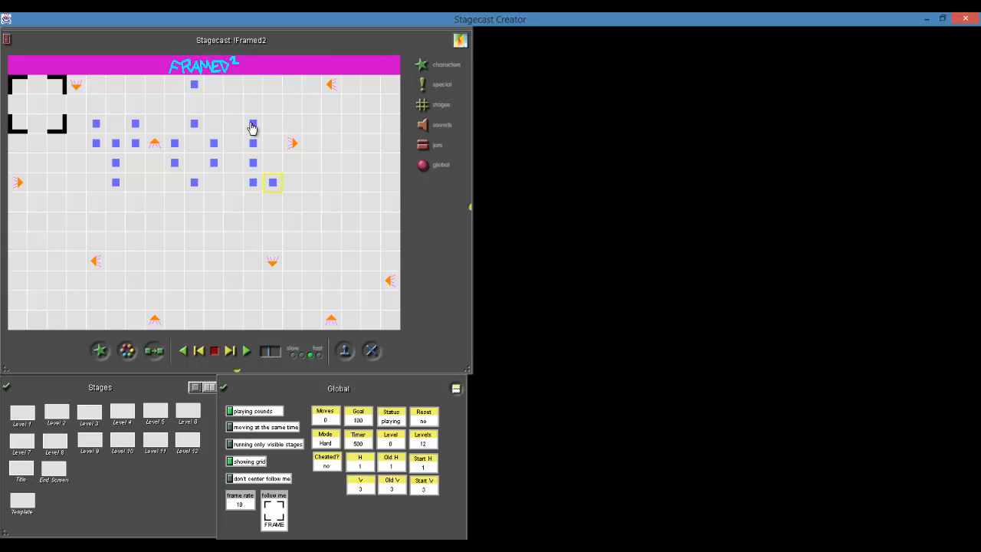
drag(197, 87, 299, 188)
Move the east-facing fly one cell right and stamp more squares to complete the U's right stroke
drag(298, 148, 321, 150)
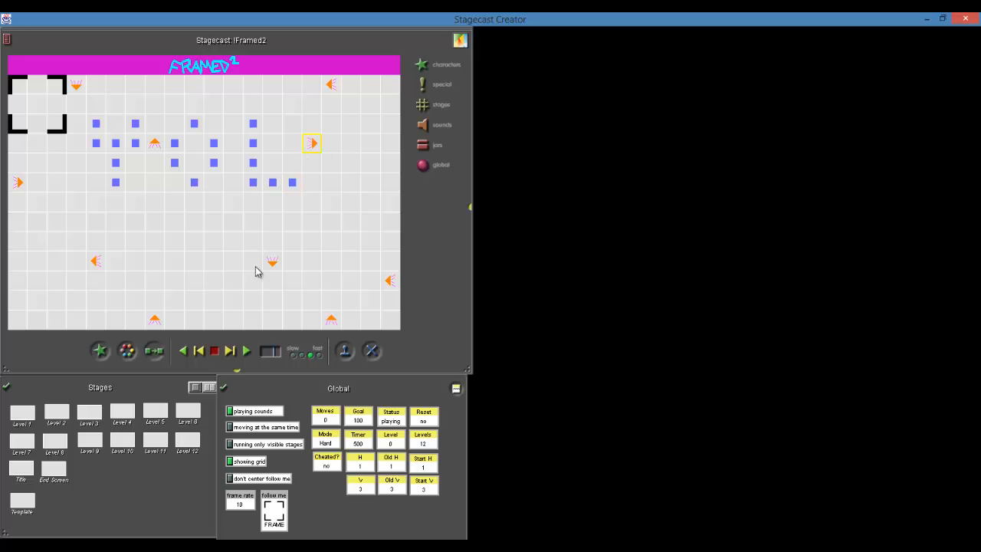
click(342, 355)
drag(253, 141, 180, 84)
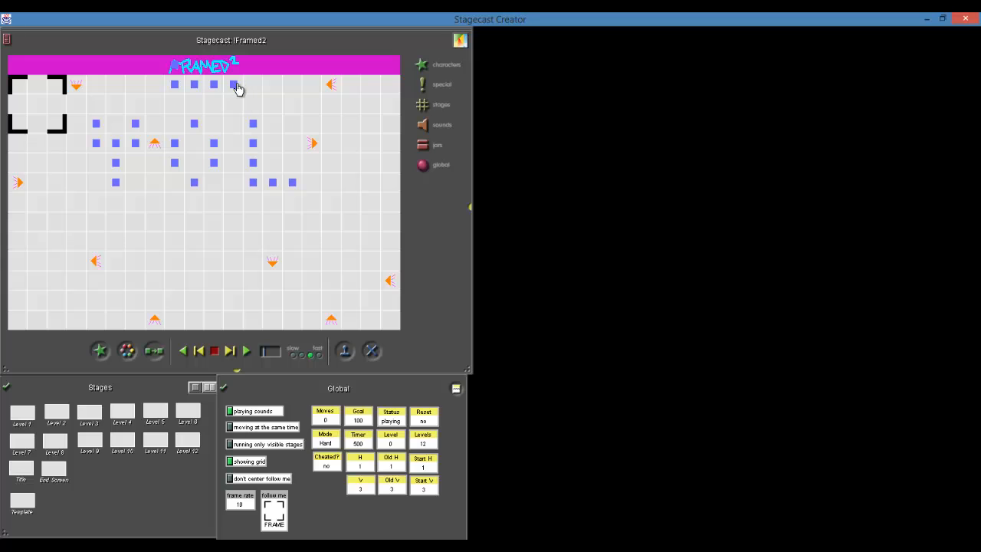
mouse_move(236, 85)
mouse_down()
mouse_move(298, 134)
mouse_move(292, 124)
mouse_move(271, 140)
mouse_move(292, 144)
mouse_up()
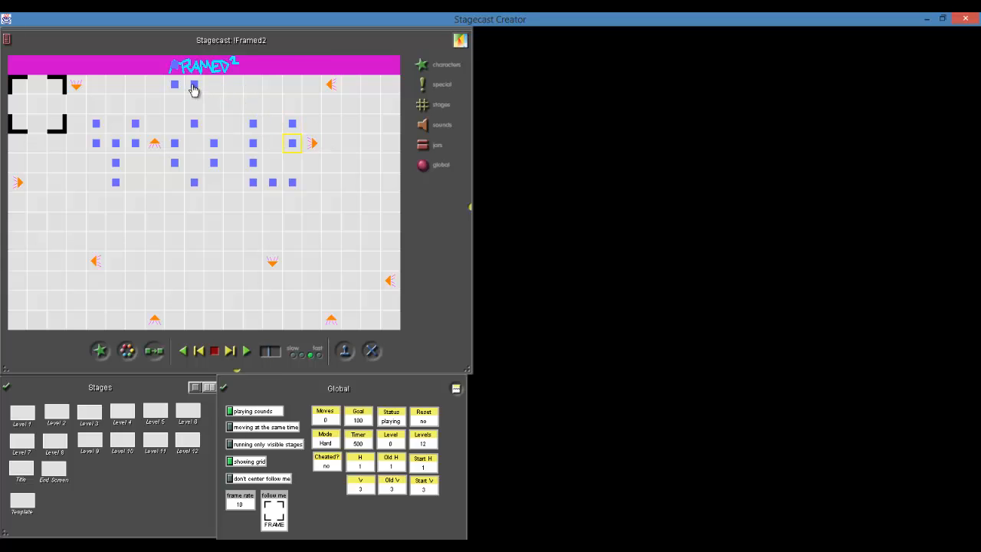
drag(193, 89, 292, 165)
Fill the O's four corners with blue squares, stamping additional copies in a row below the letters
drag(173, 86, 175, 123)
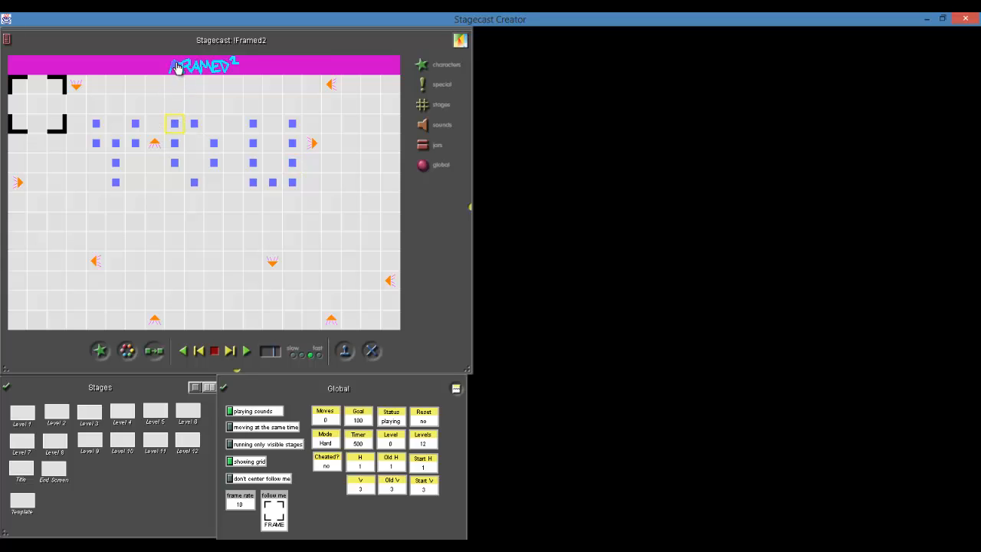
drag(177, 68, 216, 126)
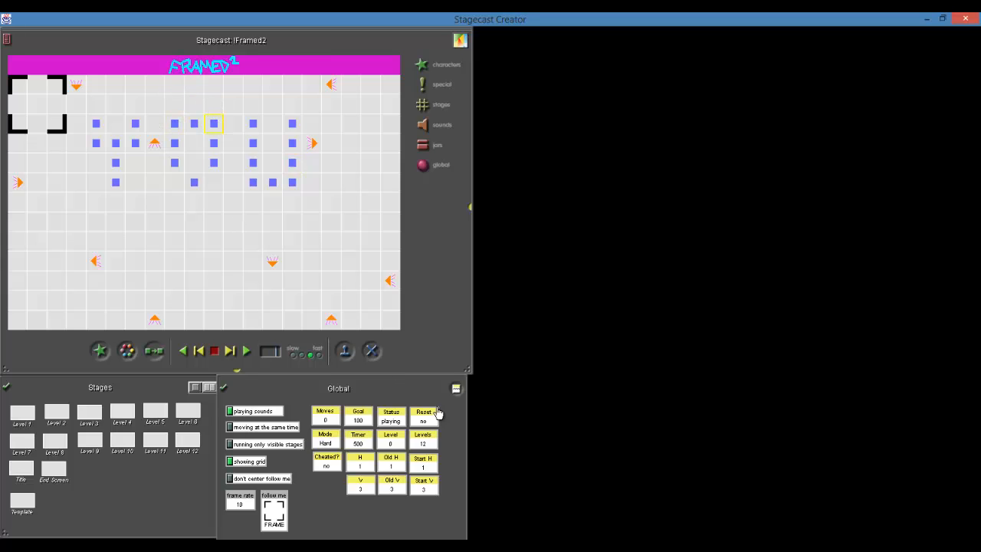
mouse_move(291, 184)
mouse_down()
mouse_move(159, 243)
mouse_move(235, 244)
mouse_up()
drag(159, 243, 176, 186)
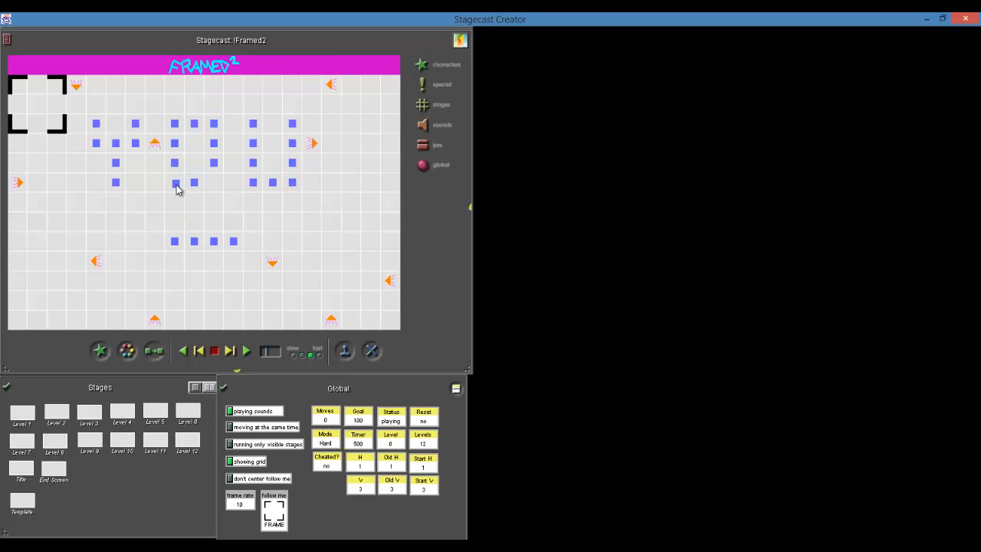
drag(175, 244, 215, 184)
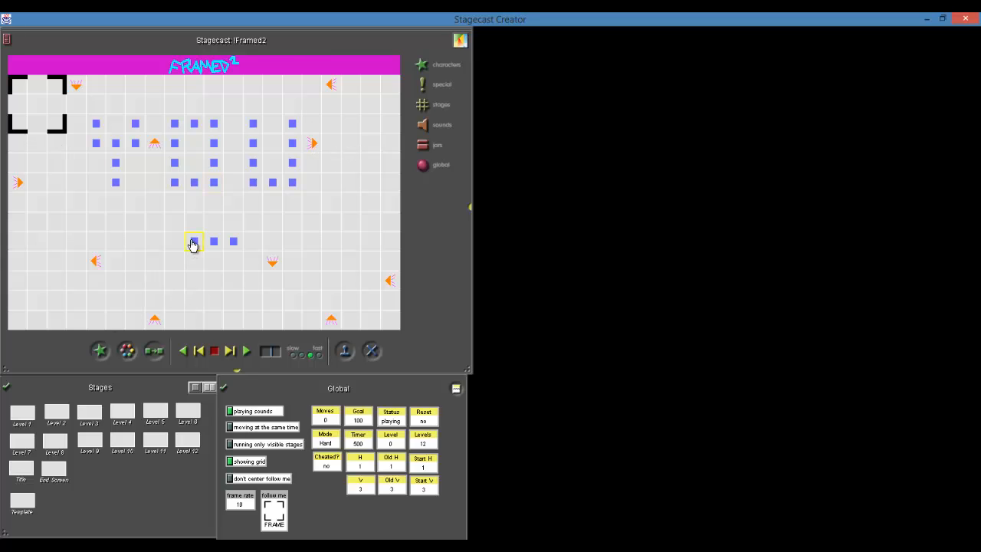
Stack three blue squares below the Y as the W's left stroke, moving the adjacent west-facing fly one cell left
drag(194, 242, 97, 124)
drag(79, 180, 95, 223)
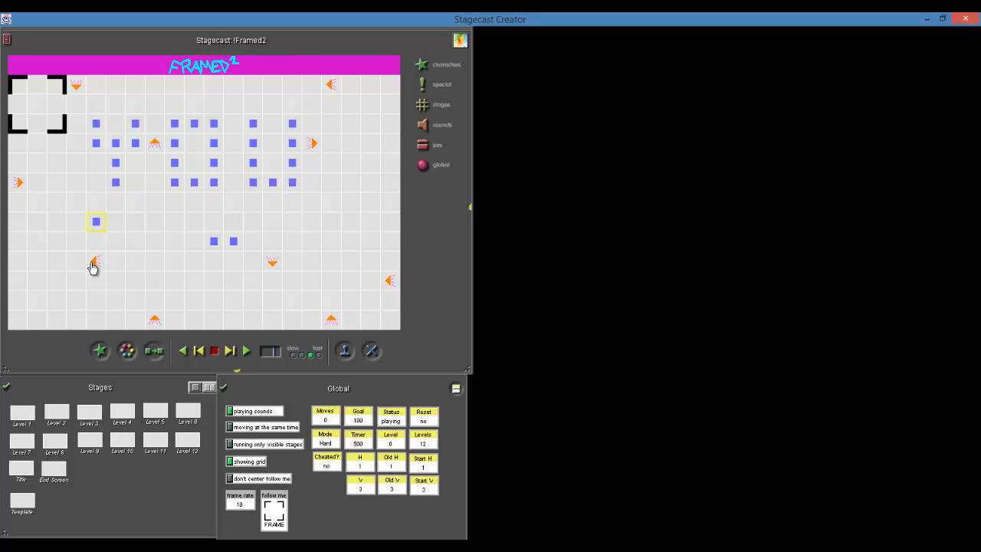
drag(95, 263, 76, 263)
drag(213, 244, 96, 244)
drag(235, 246, 97, 261)
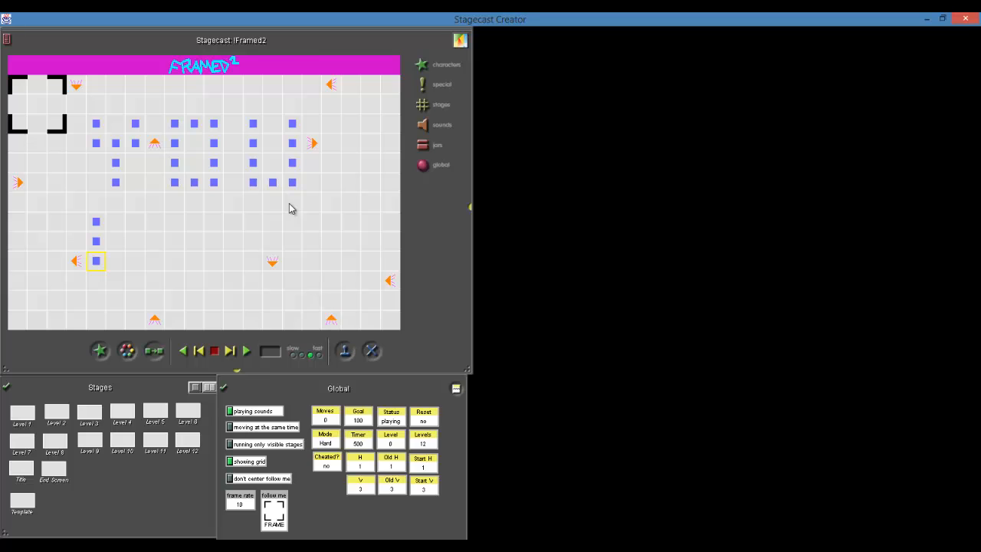
Stamp six more blue squares and arrange them as the base and middle stroke of the W
click(343, 354)
click(294, 197)
drag(257, 228, 344, 231)
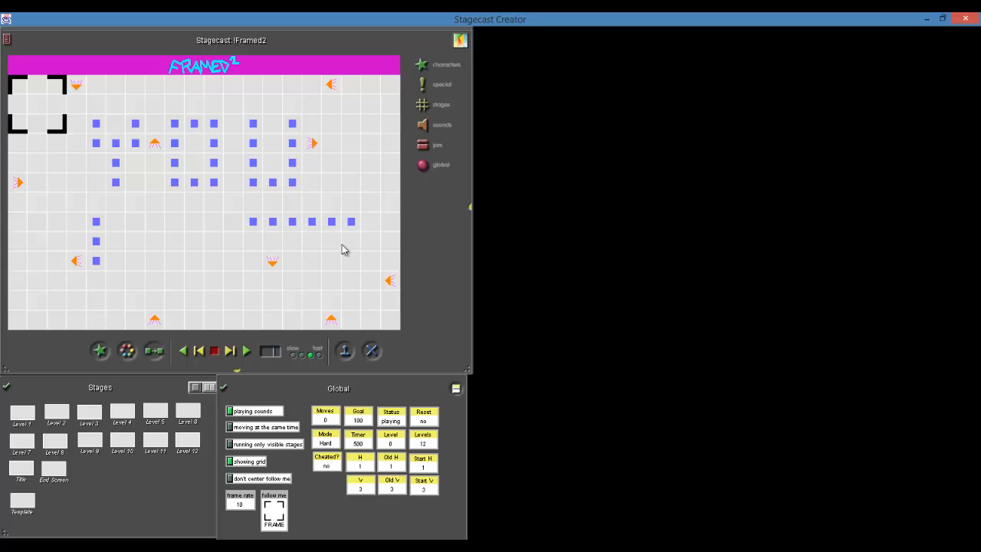
drag(258, 234, 101, 292)
drag(276, 232, 119, 290)
drag(292, 230, 133, 264)
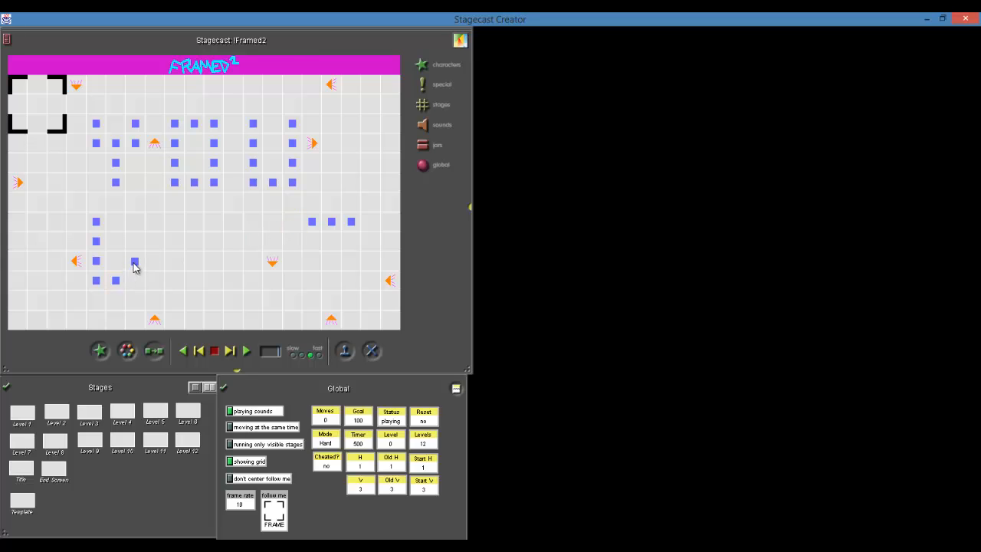
drag(311, 226, 138, 281)
drag(329, 234, 155, 283)
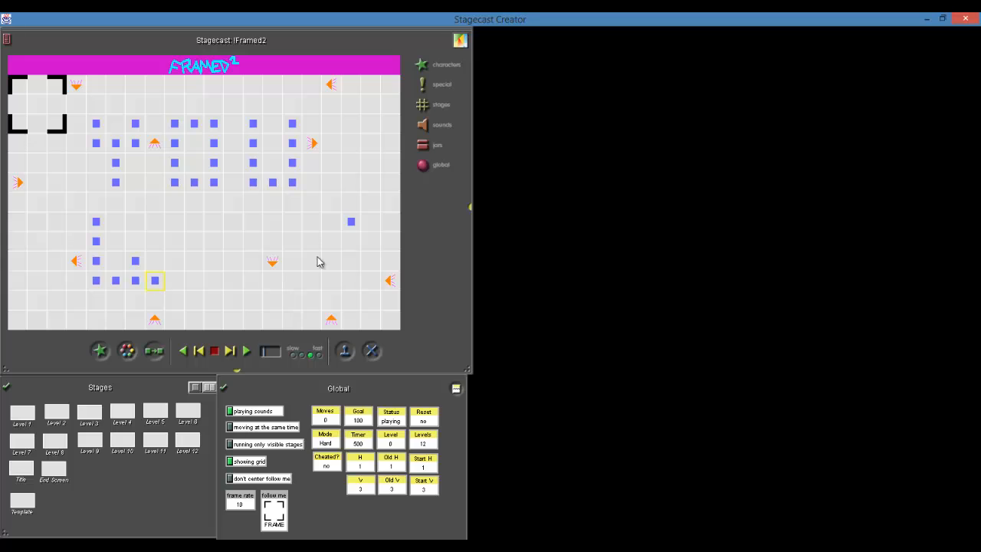
drag(350, 223, 174, 283)
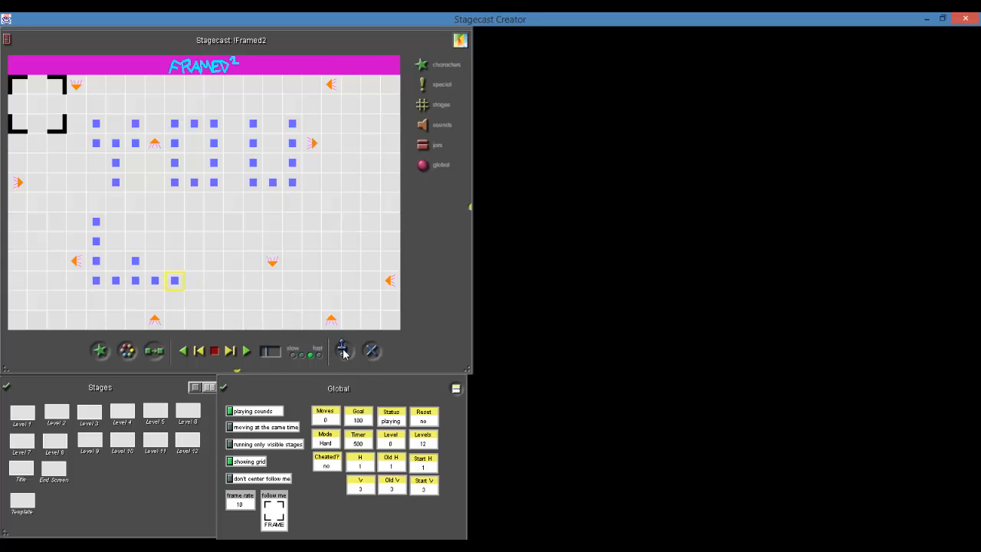
Complete the W's middle and right strokes and build a four-square letter I beside it
click(177, 283)
drag(184, 267, 184, 229)
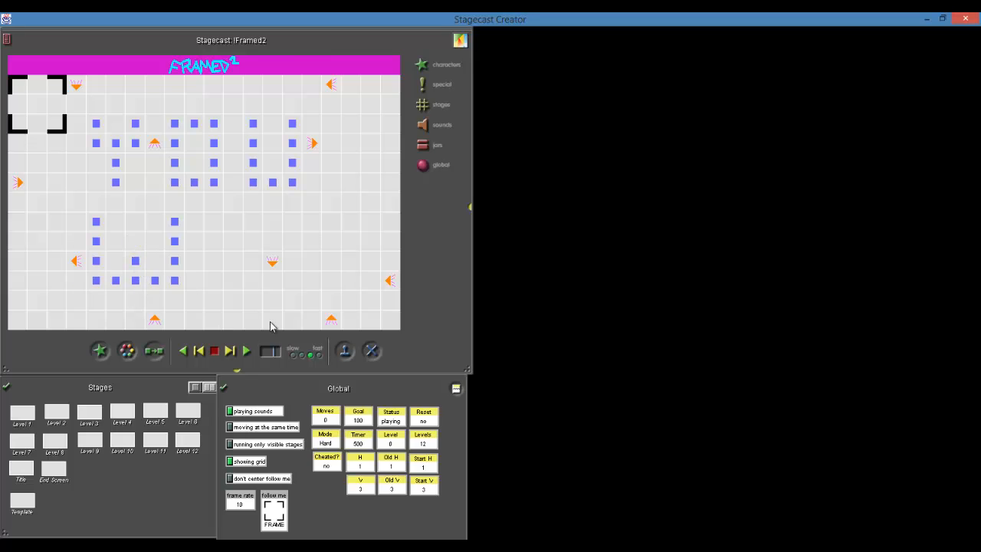
mouse_move(174, 242)
mouse_down()
mouse_move(136, 257)
mouse_move(135, 242)
mouse_move(232, 243)
mouse_move(220, 224)
mouse_move(223, 282)
mouse_move(212, 205)
mouse_move(282, 222)
mouse_move(249, 234)
mouse_move(252, 225)
mouse_up()
click(345, 352)
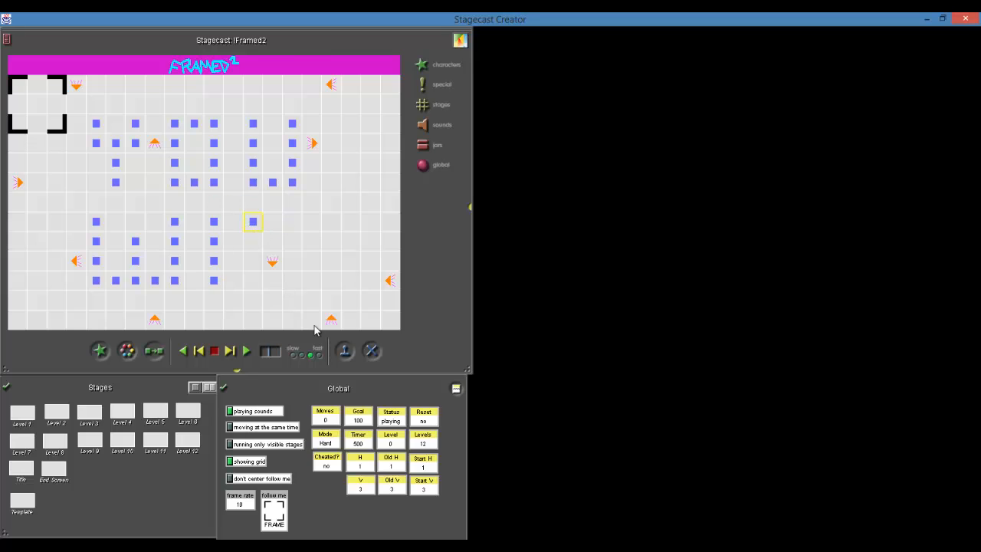
Build a letter N from blue squares to the right of the I, using the south-facing fly as part of its diagonal
click(345, 352)
mouse_move(254, 222)
mouse_down()
mouse_move(264, 288)
mouse_move(313, 280)
mouse_move(317, 240)
mouse_move(307, 270)
mouse_move(279, 285)
mouse_move(277, 241)
mouse_up()
drag(293, 283, 296, 261)
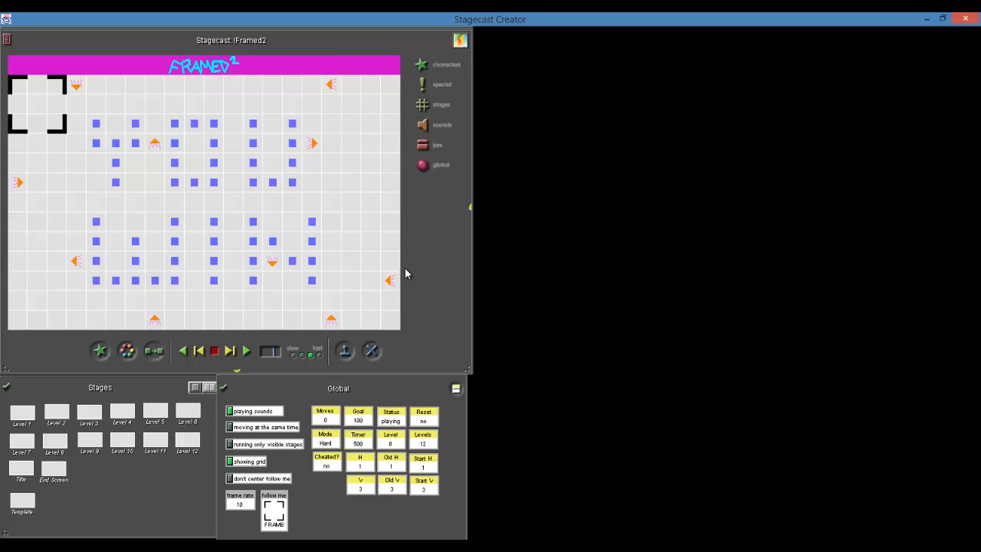
Change the four squares of the W's left stroke to the Easy appearance and hide the grid
click(103, 228)
click(112, 264)
click(98, 241)
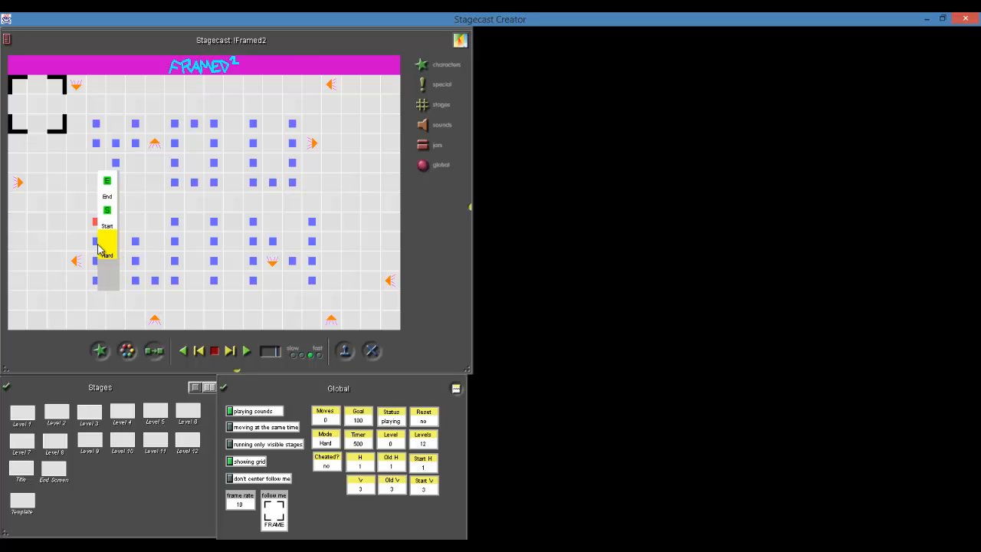
click(107, 274)
click(94, 263)
click(102, 257)
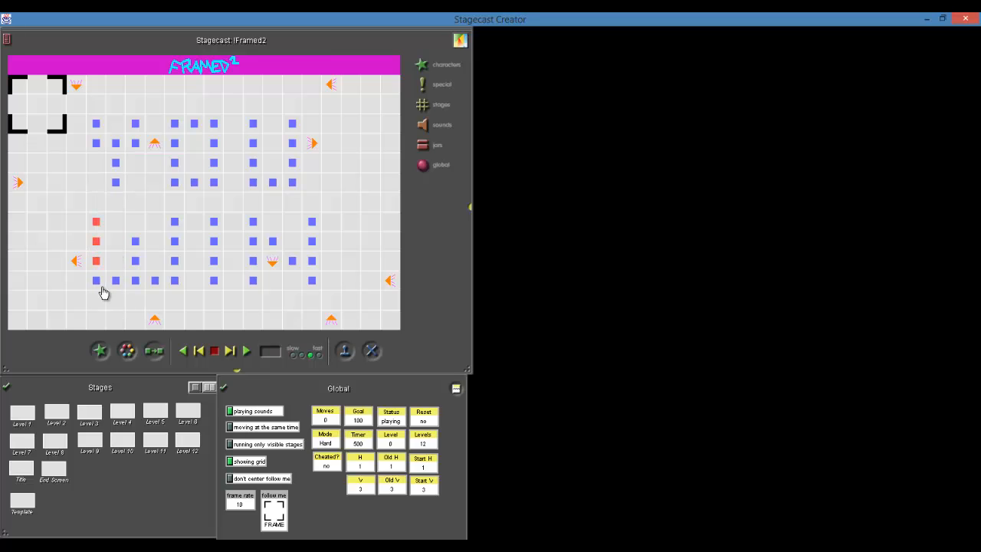
click(96, 281)
click(105, 311)
click(247, 462)
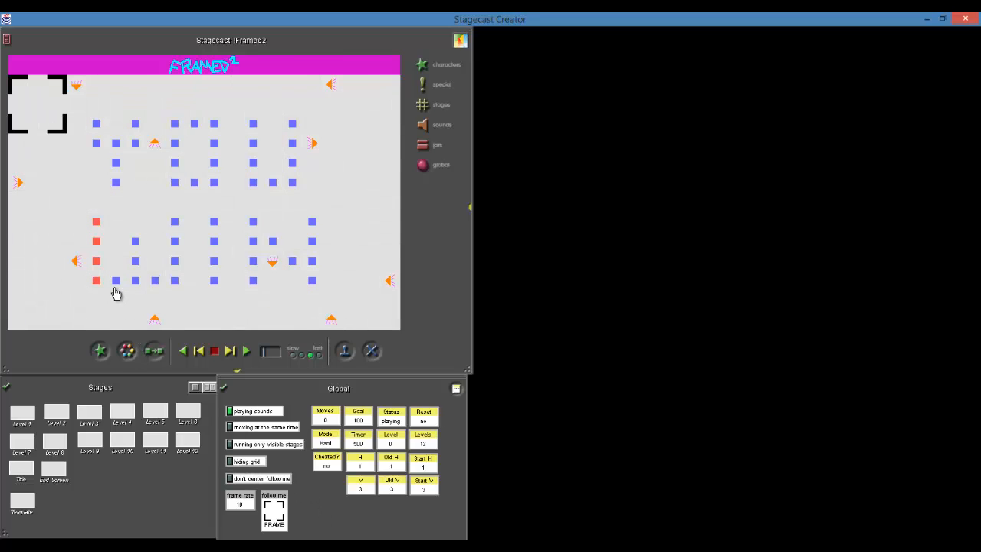
Change the W's middle stroke and the remaining squares along its base to the Easy appearance, up to its right stroke
click(114, 282)
click(123, 307)
click(137, 241)
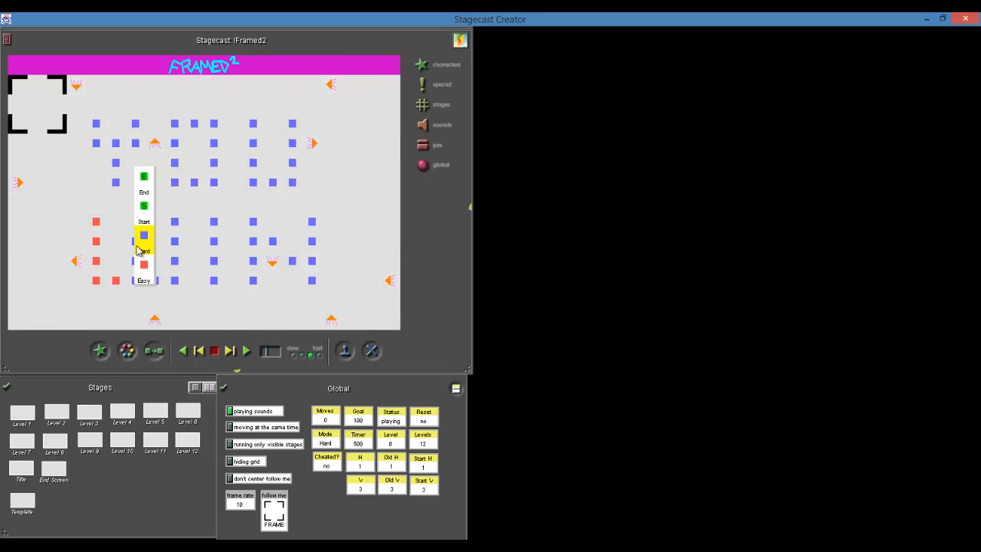
click(142, 266)
click(138, 262)
click(145, 303)
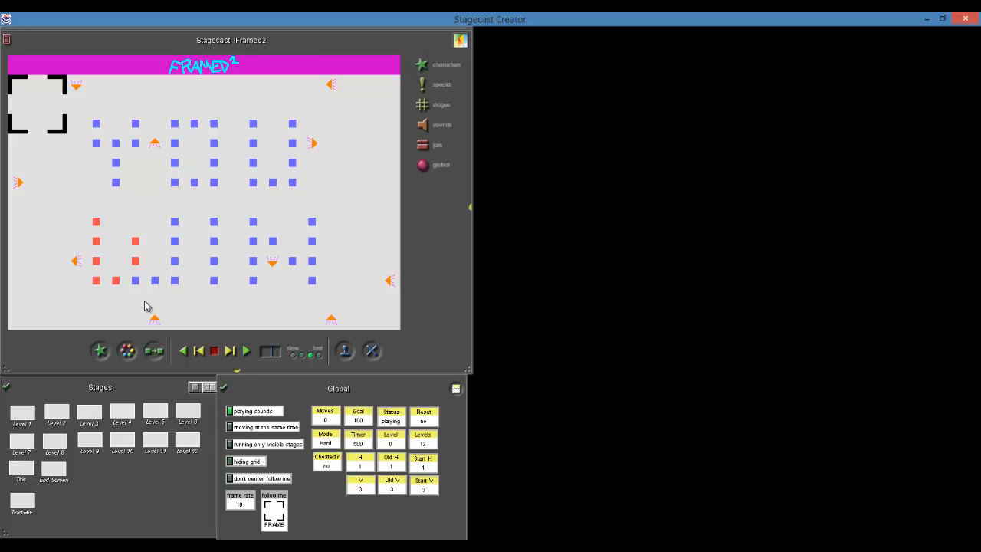
click(138, 282)
click(147, 306)
click(157, 280)
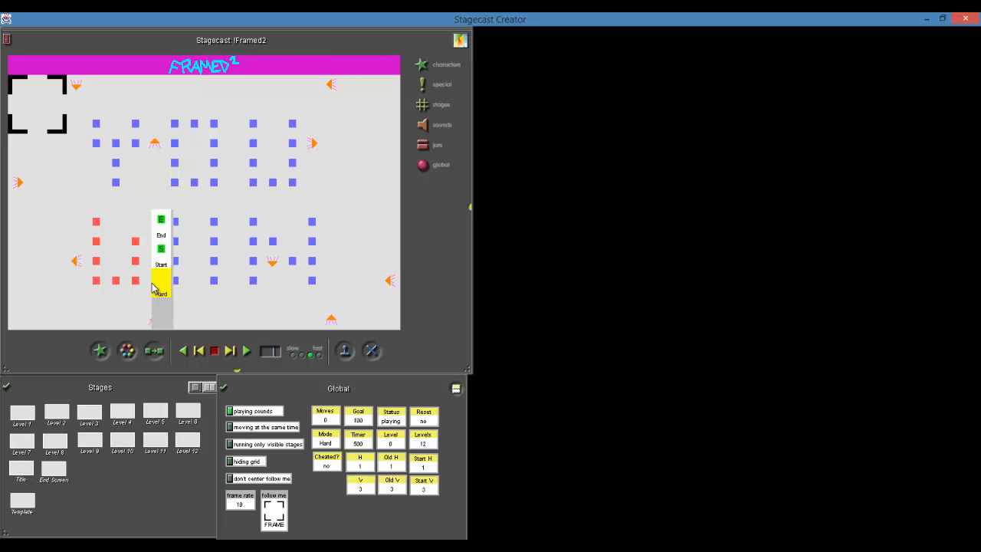
click(160, 306)
Change the four squares of the W's right stroke to the Easy appearance
click(180, 242)
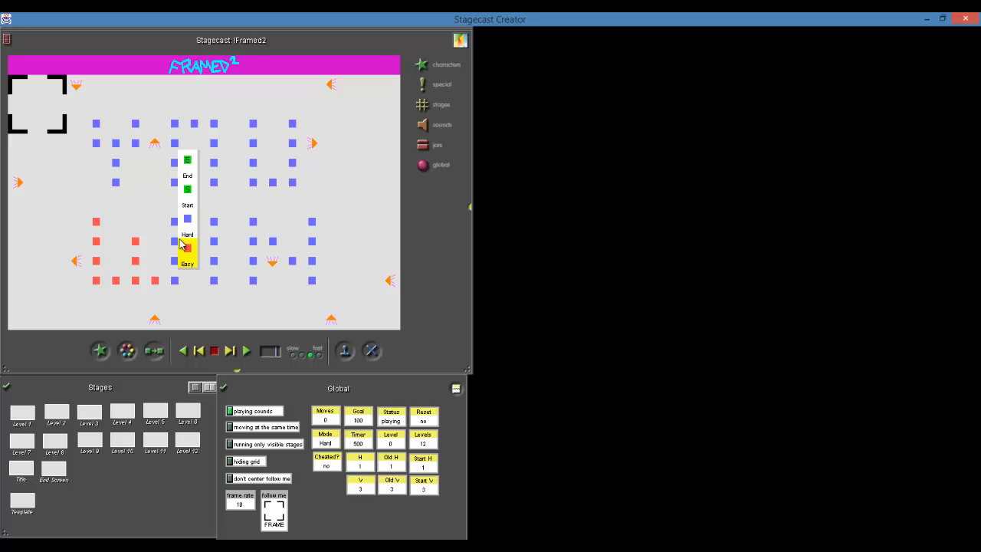
click(184, 253)
click(178, 262)
click(178, 270)
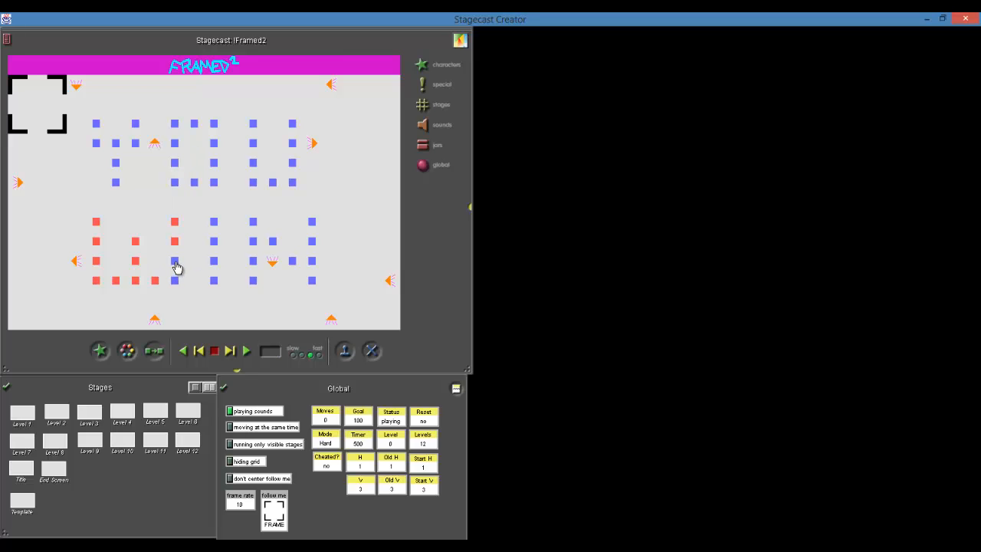
click(180, 282)
click(181, 285)
click(180, 289)
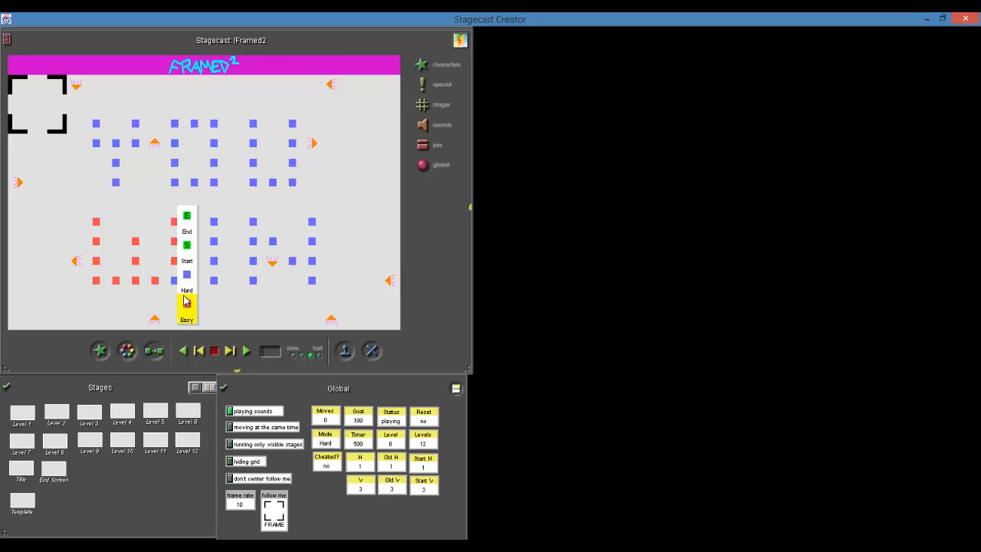
click(184, 300)
Change all four squares of the letter I to the Easy appearance
click(217, 223)
click(221, 247)
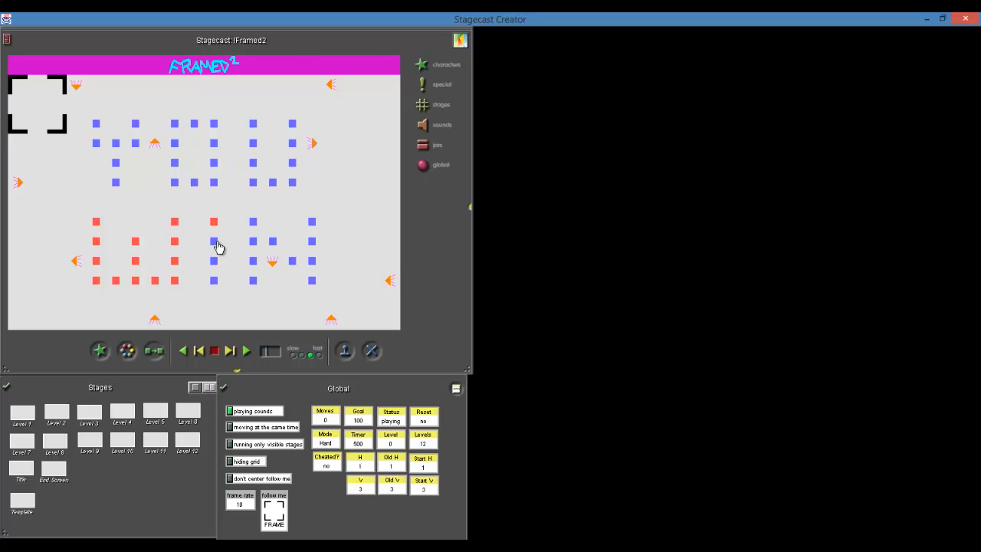
click(217, 245)
click(225, 264)
click(217, 264)
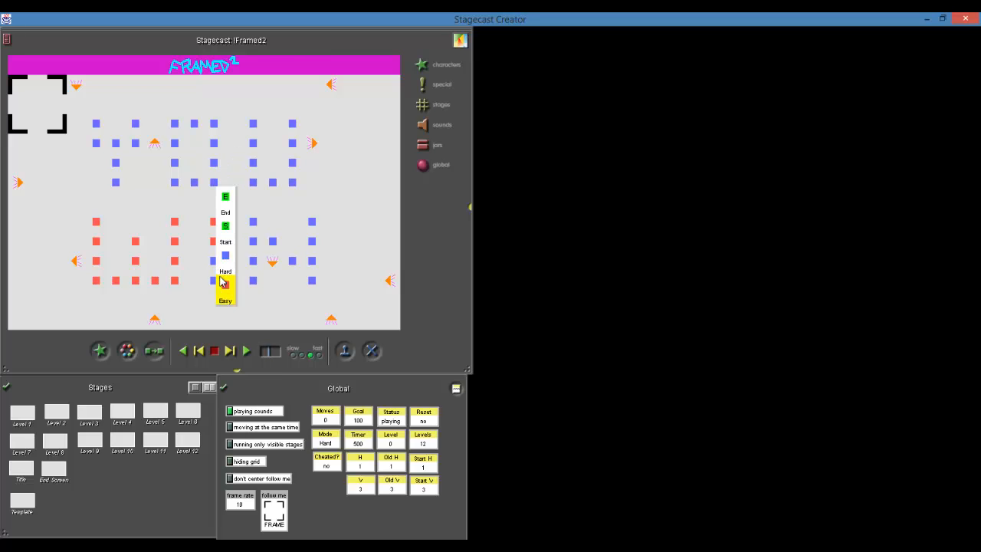
click(220, 295)
click(219, 289)
click(220, 311)
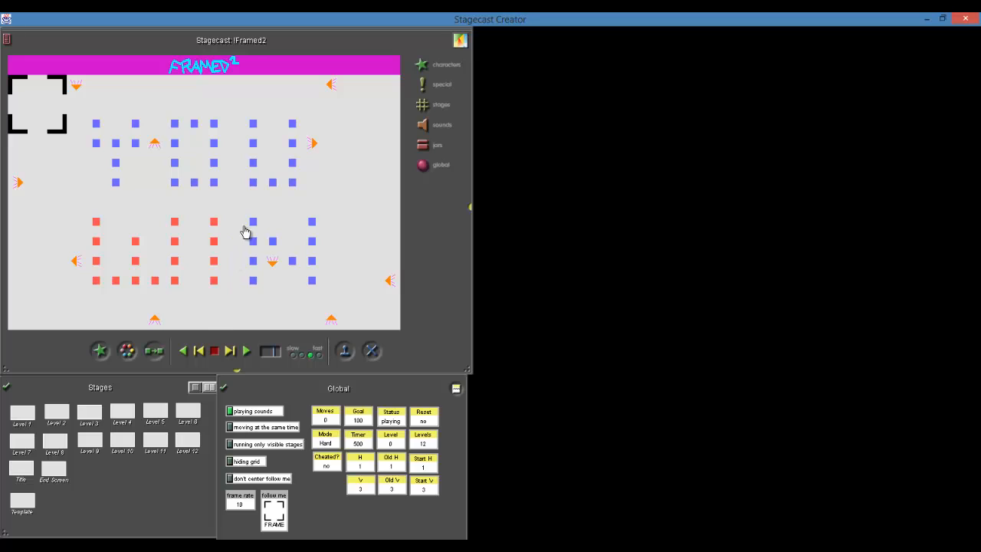
Change the four squares of the N's left stroke and its two diagonal squares to the Easy appearance
click(253, 224)
click(256, 249)
click(254, 243)
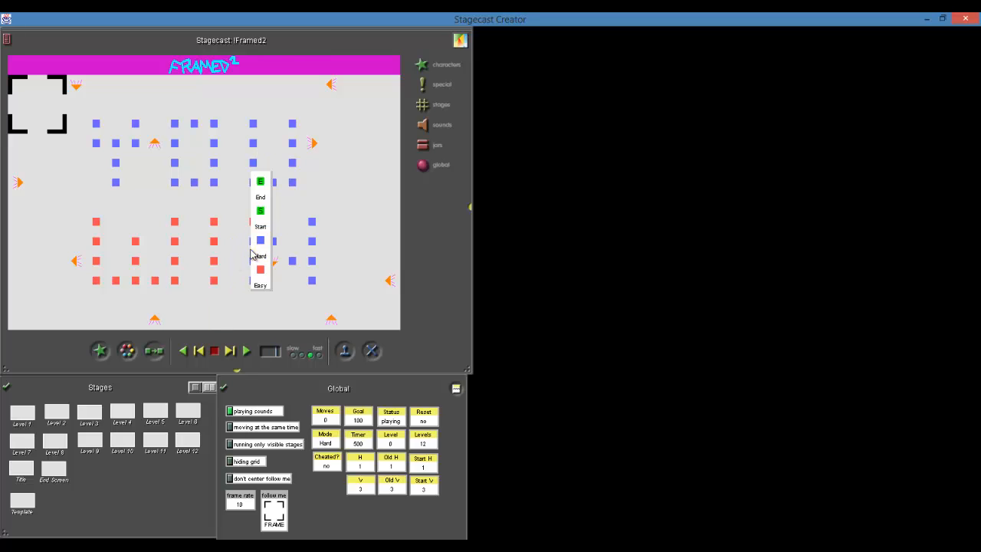
click(253, 268)
click(253, 269)
click(257, 285)
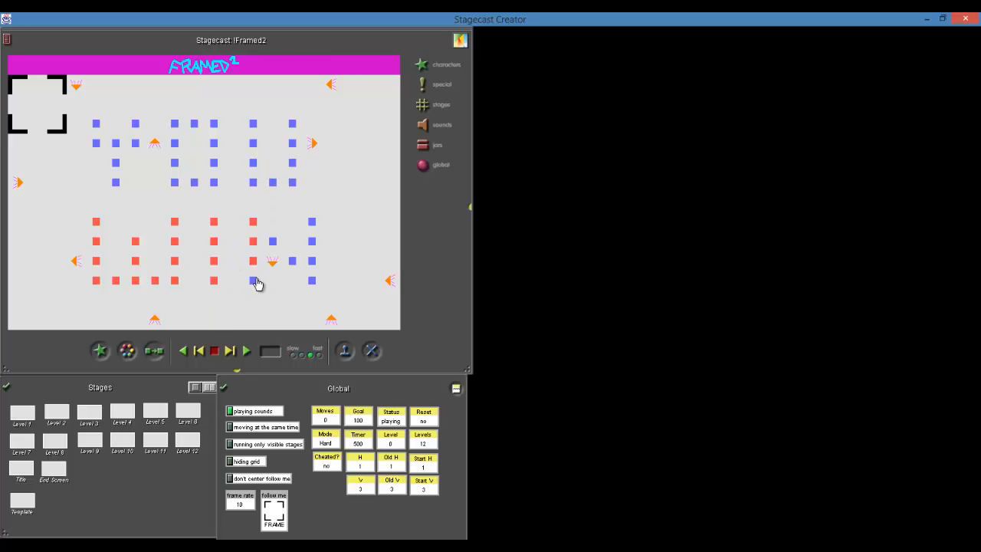
click(249, 285)
click(258, 307)
click(274, 243)
click(280, 266)
click(291, 265)
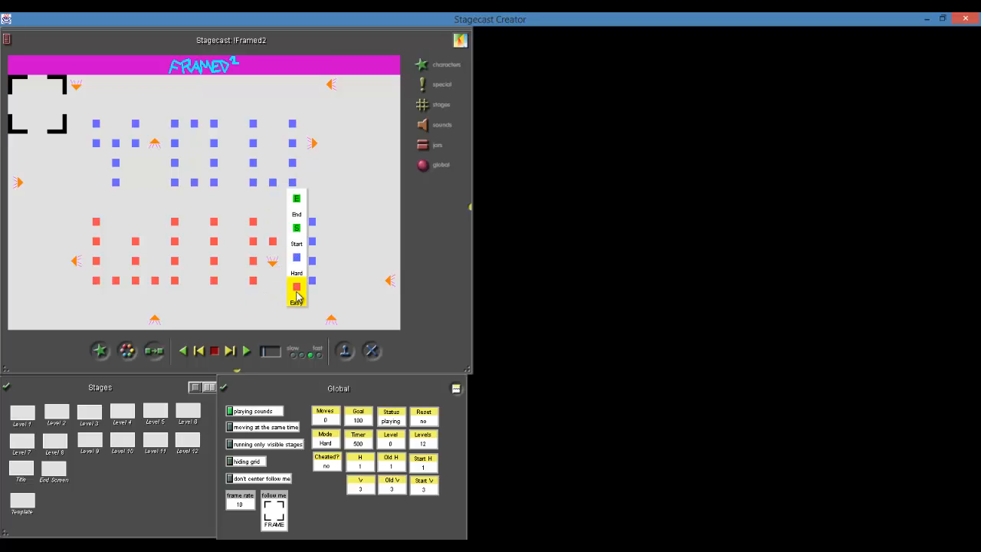
click(297, 295)
Change the four squares of the N's right stroke to the Easy appearance
click(315, 225)
click(313, 256)
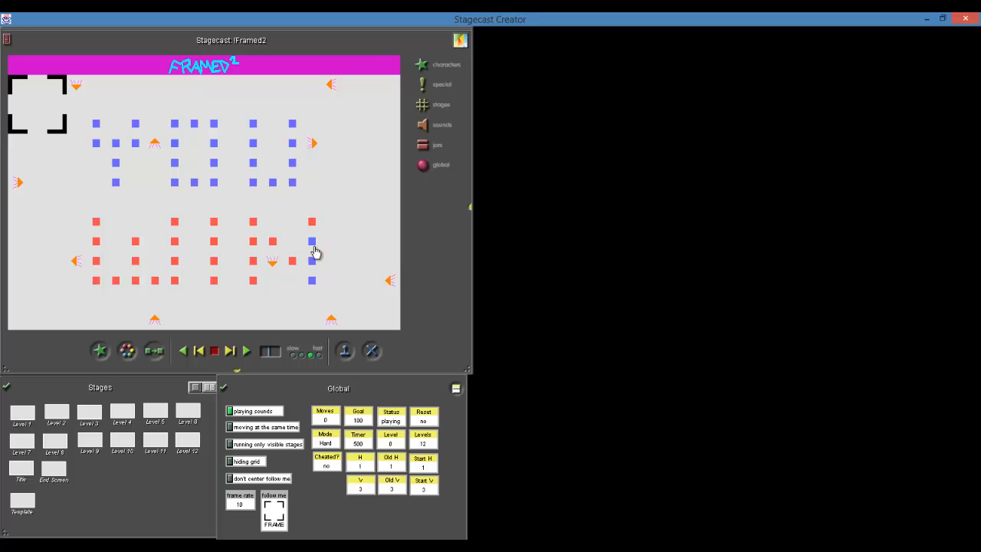
click(312, 242)
click(318, 269)
click(313, 266)
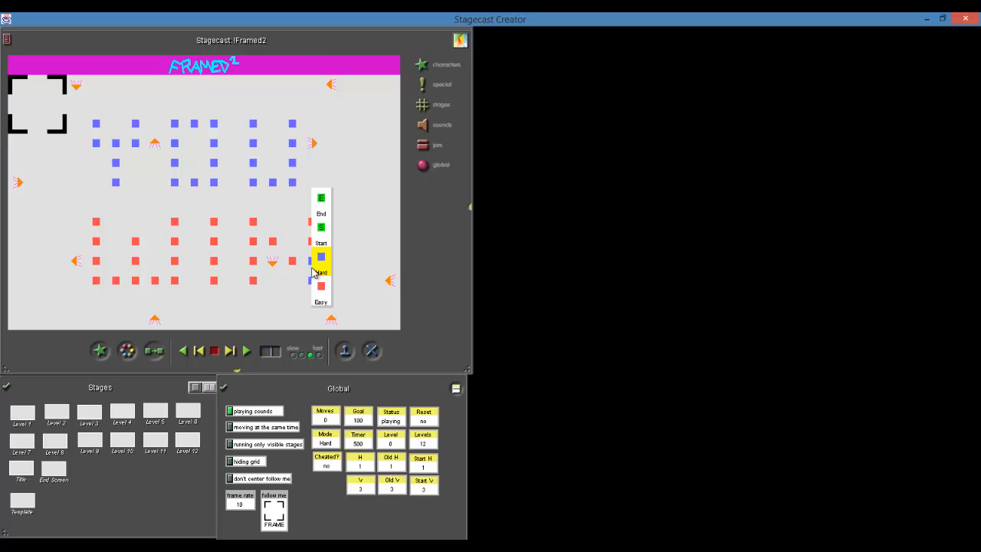
click(319, 291)
click(314, 282)
click(318, 311)
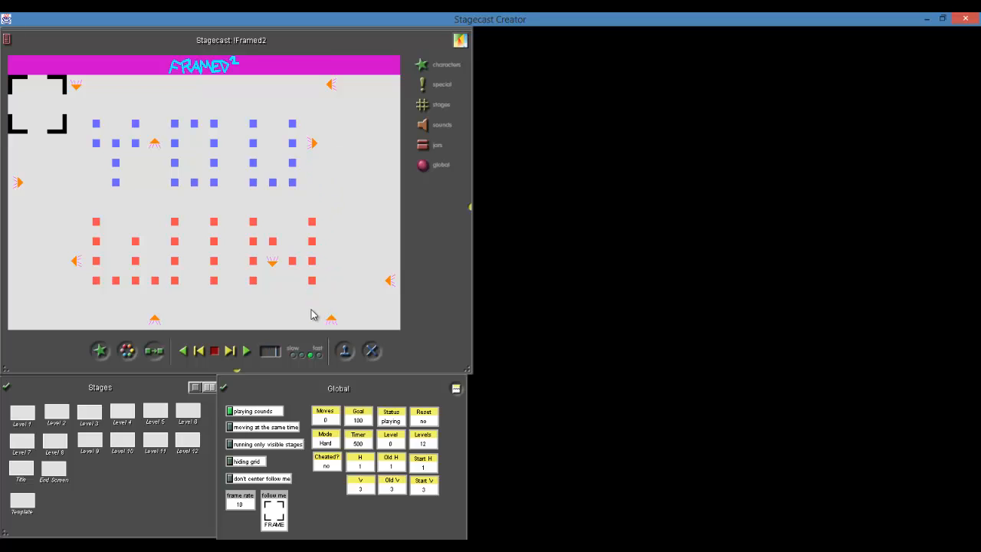
Move the frame to the stage's upper-right corner below the logo and set the Type of the W's top-left square to easy
drag(64, 125, 384, 128)
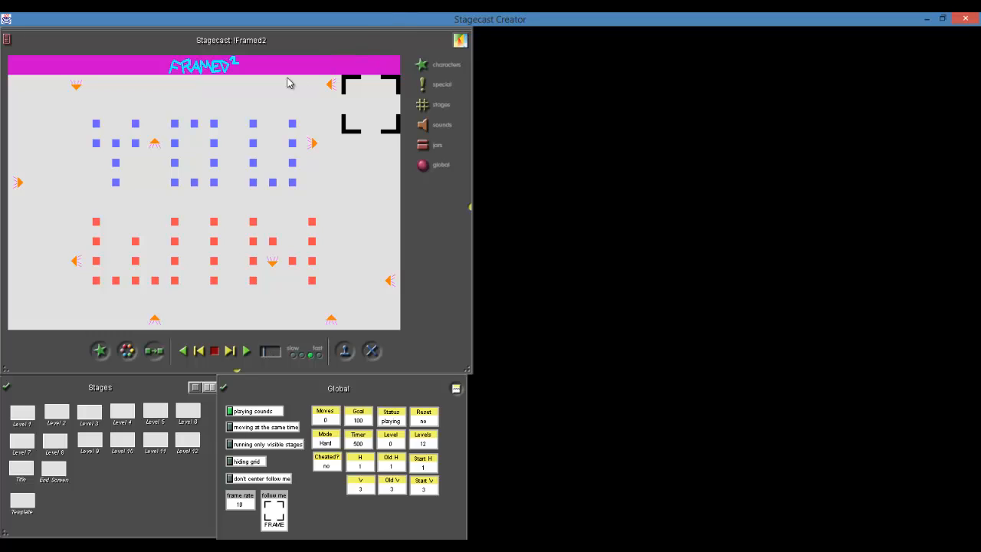
double_click(89, 222)
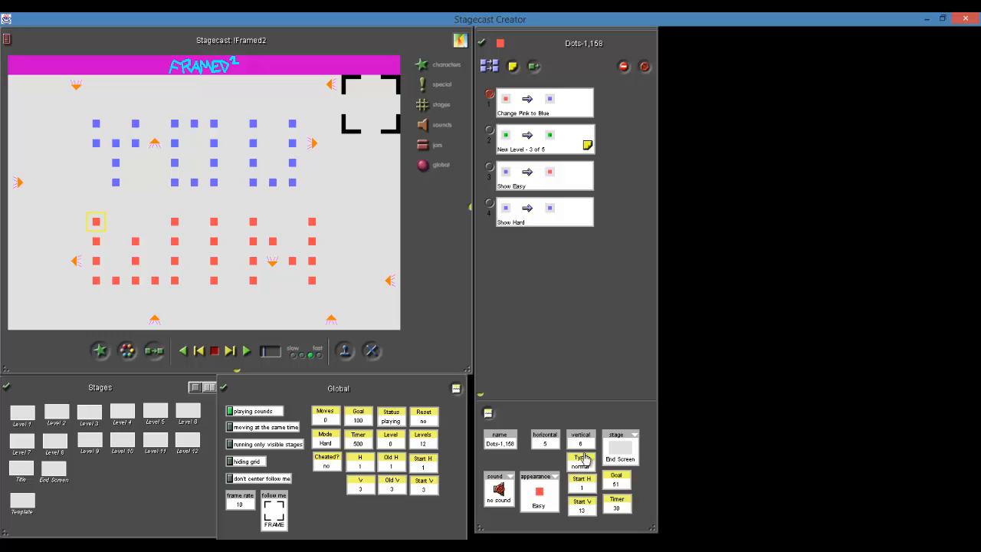
text(EASY)
text(y)
click(359, 198)
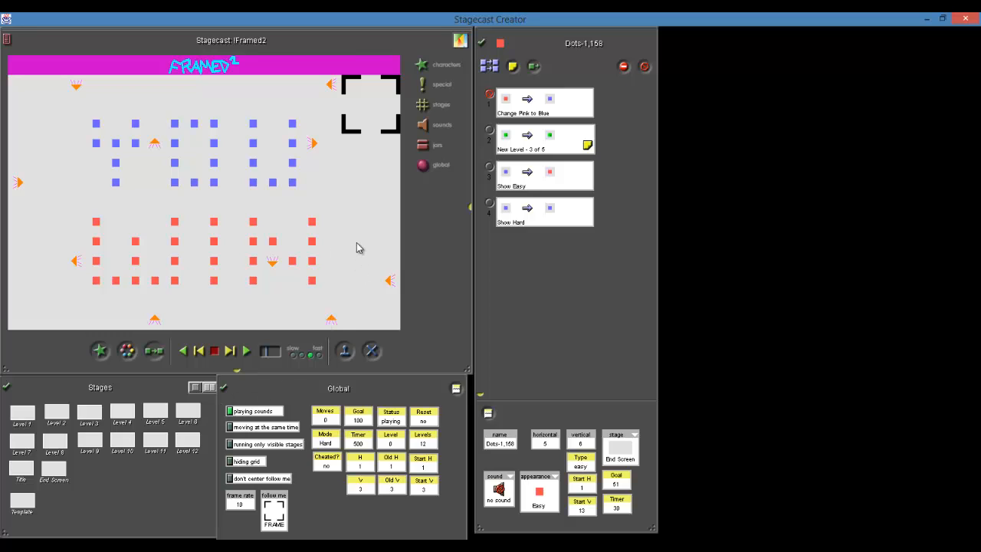
Open the frame's rules and expand the Constants group to examine its rules
click(396, 133)
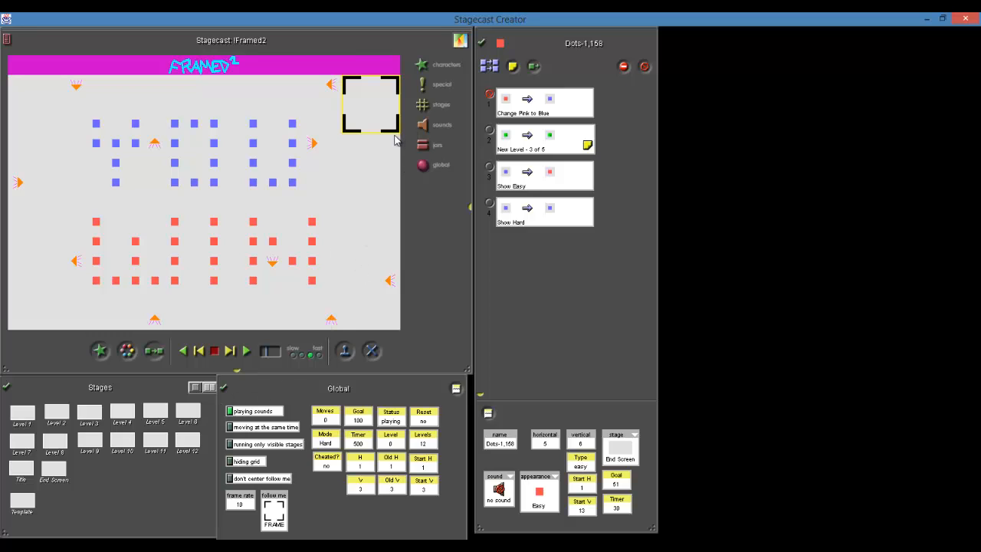
double_click(391, 132)
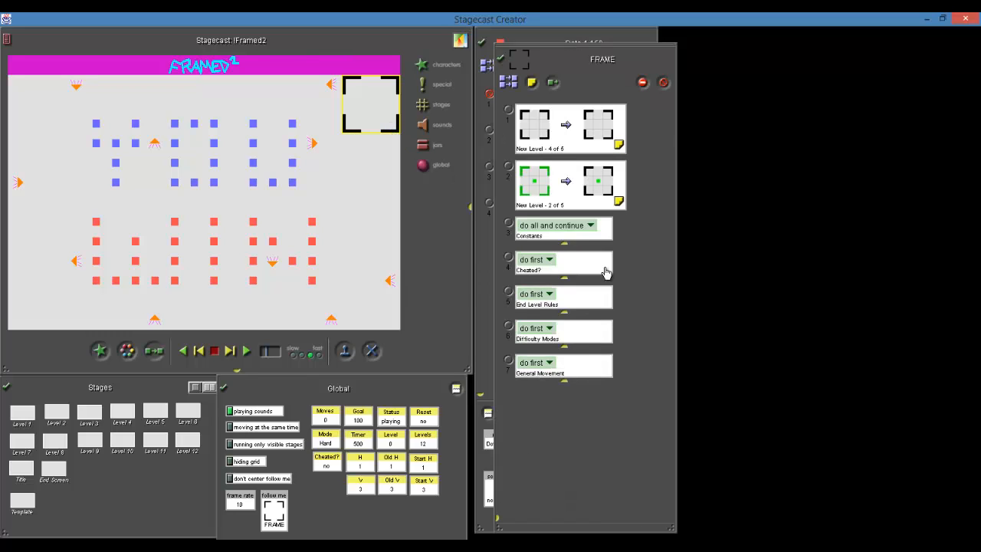
double_click(607, 237)
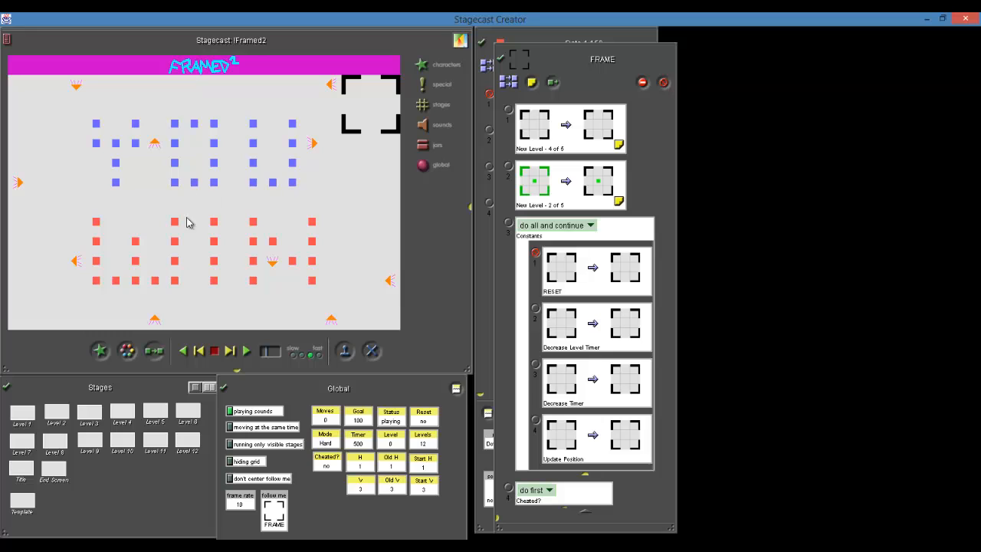
Save the project and close the rule windows of the frame and the W's top-left square
key(ctrl+s)
click(502, 62)
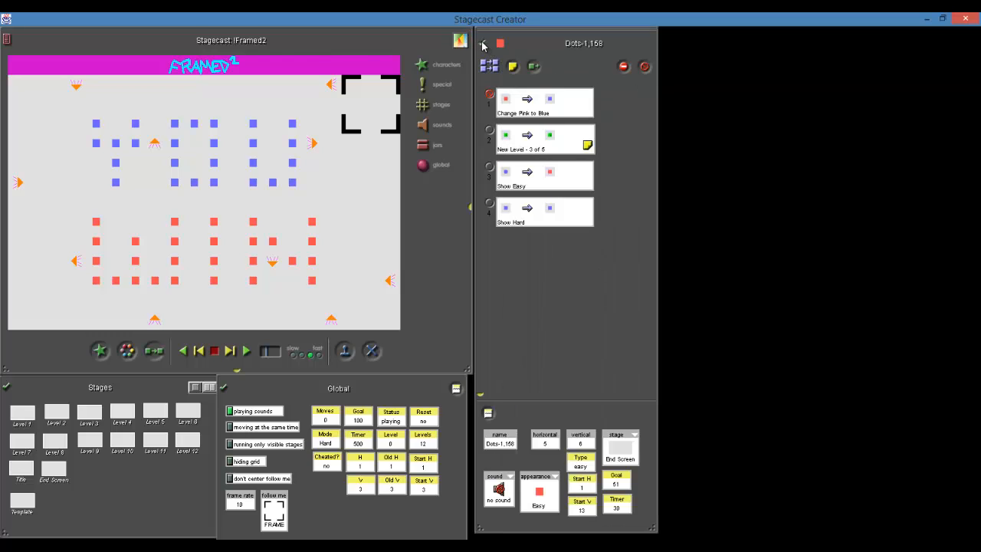
click(482, 42)
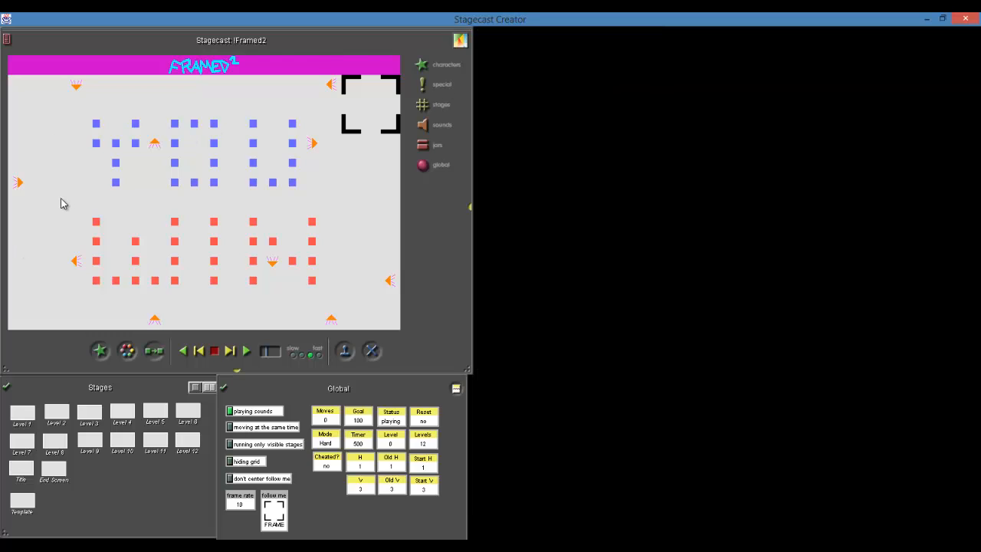